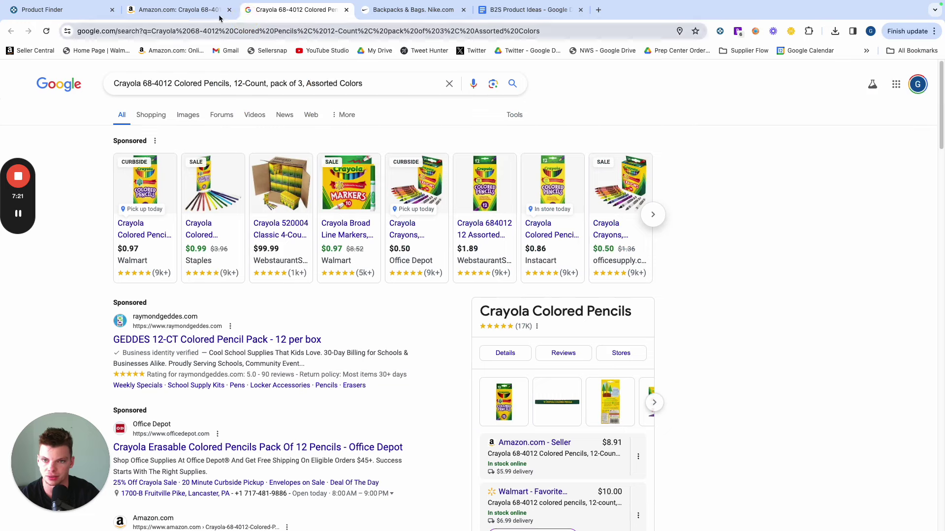
# Return to the Amazon listing for the Crayola 12-count, pack of 3 colored pencils and set the SellerAmp cost price to $3.00.
pyautogui.click(199, 10)
pyautogui.click(752, 373)
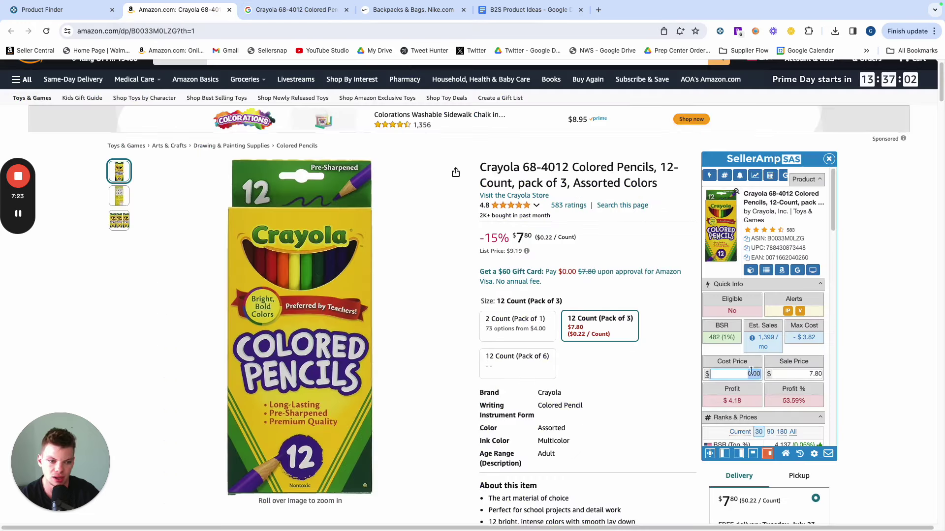
pyautogui.write('3')
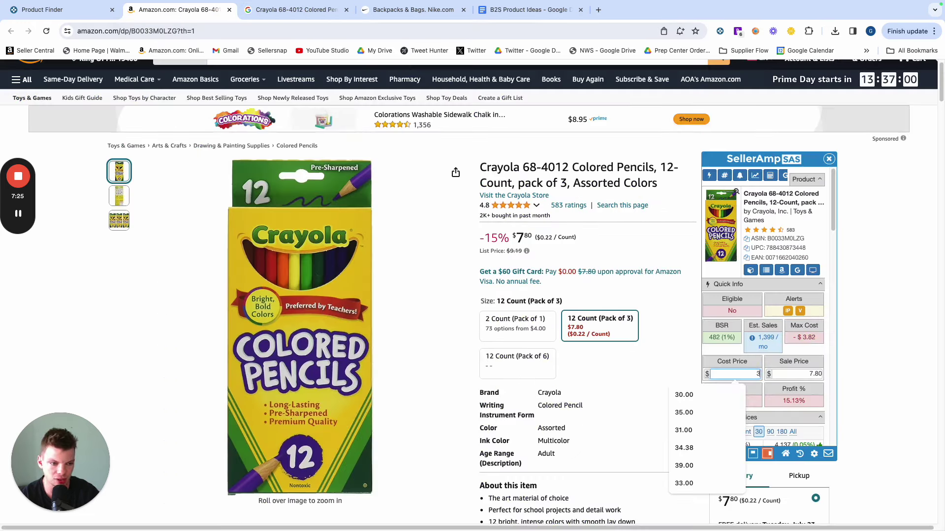
pyautogui.click(858, 394)
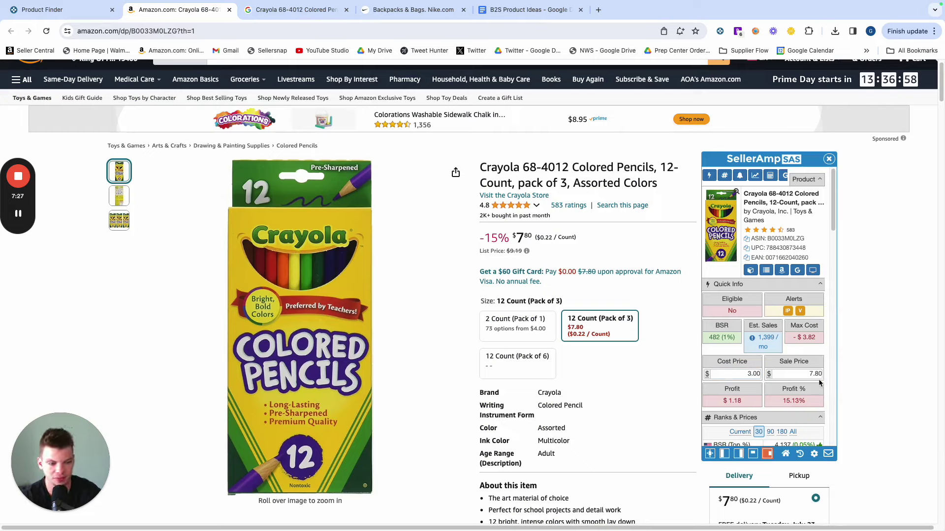
# Try the profit calculation with FBM fulfilment at an FBM cost of $4, and return the fulfilment type to FBA.
pyautogui.scroll(-10, 784, 384)
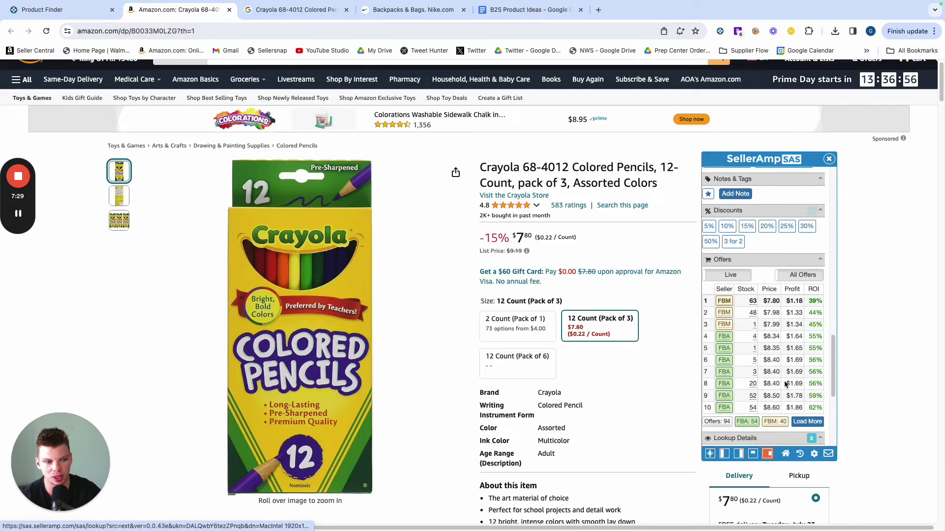
pyautogui.scroll(5, 768, 271)
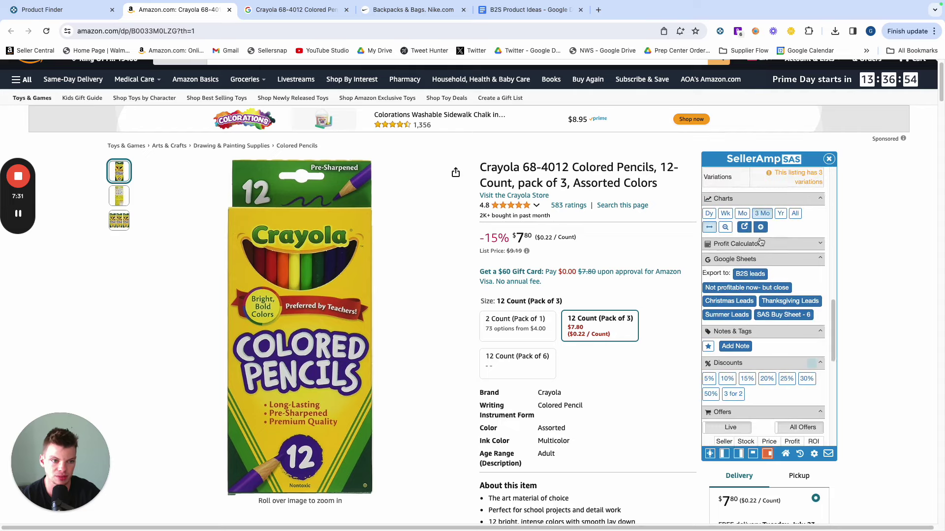
pyautogui.click(809, 285)
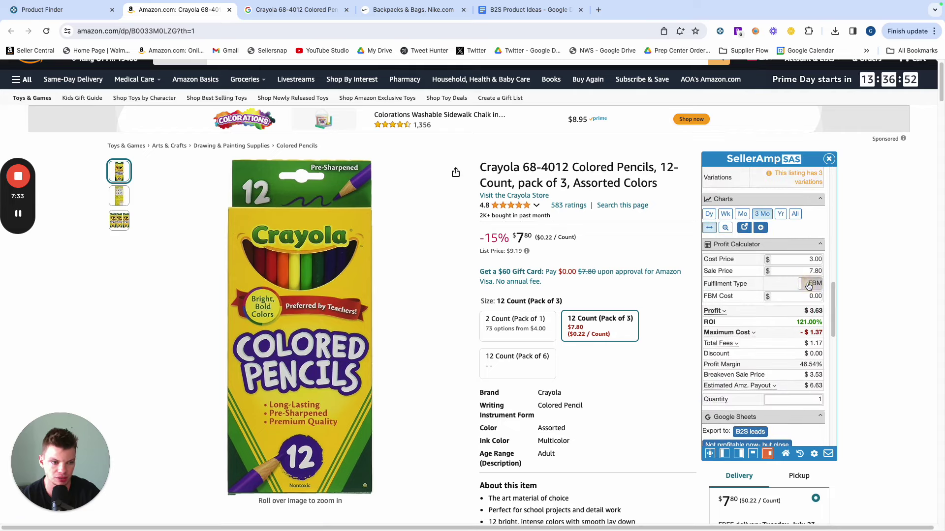
pyautogui.click(791, 298)
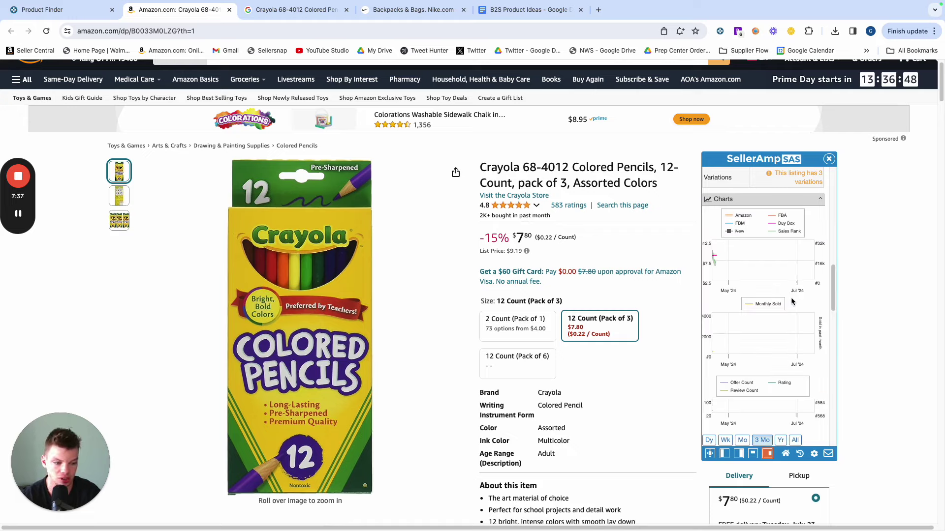
pyautogui.scroll(10, 791, 300)
pyautogui.scroll(-3, 786, 297)
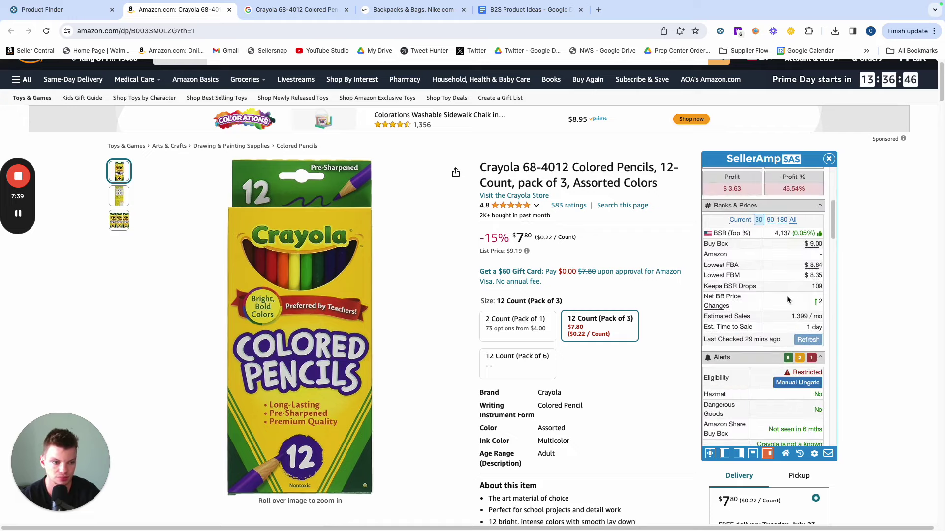
pyautogui.scroll(-8, 786, 299)
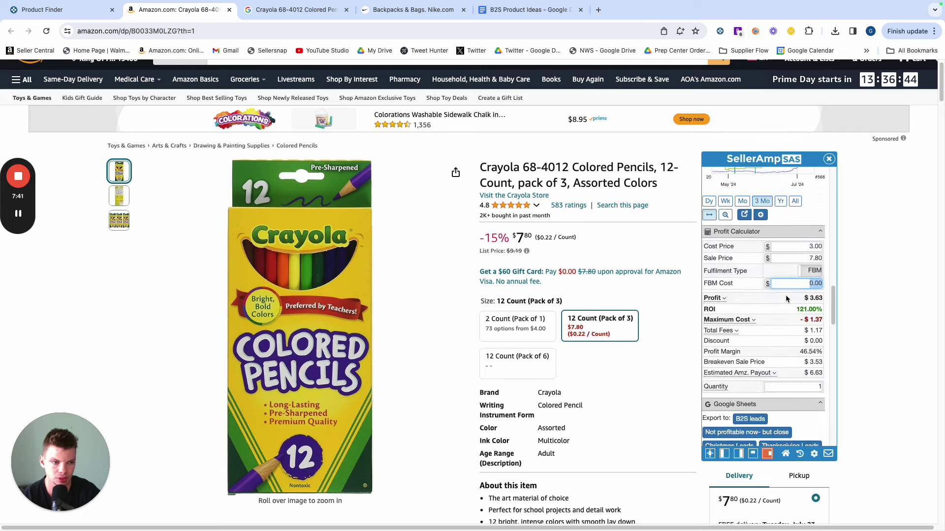
pyautogui.write('4')
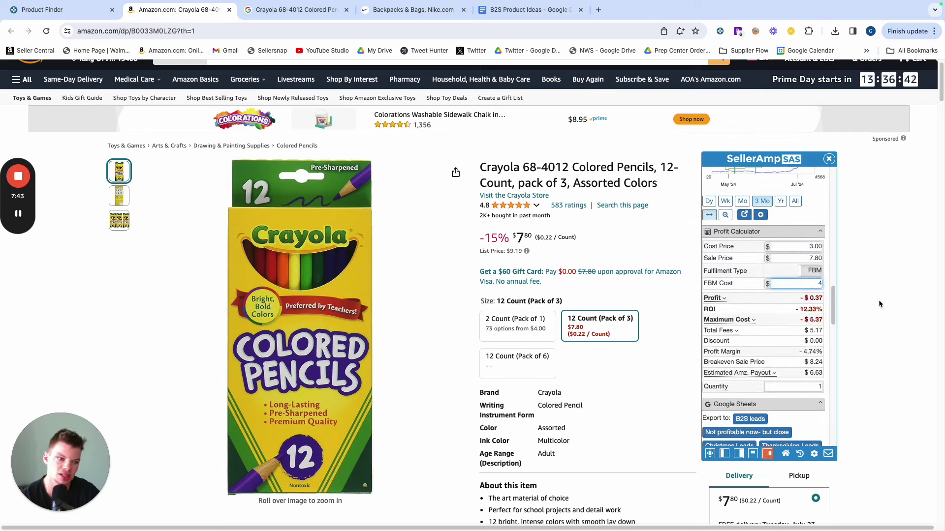
pyautogui.click(814, 271)
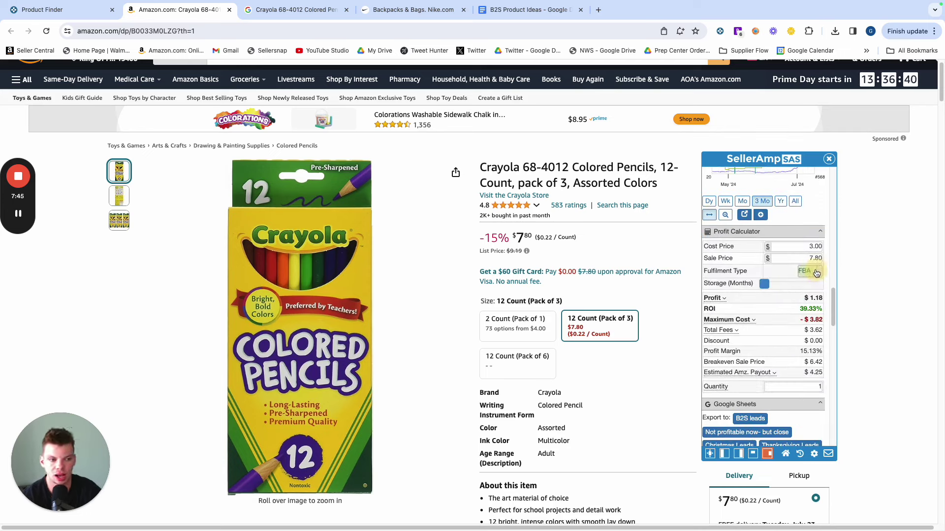
# Display the product's Keepa price history over a one-year range and examine last year's back-to-school prices and sales rank.
pyautogui.scroll(8, 743, 323)
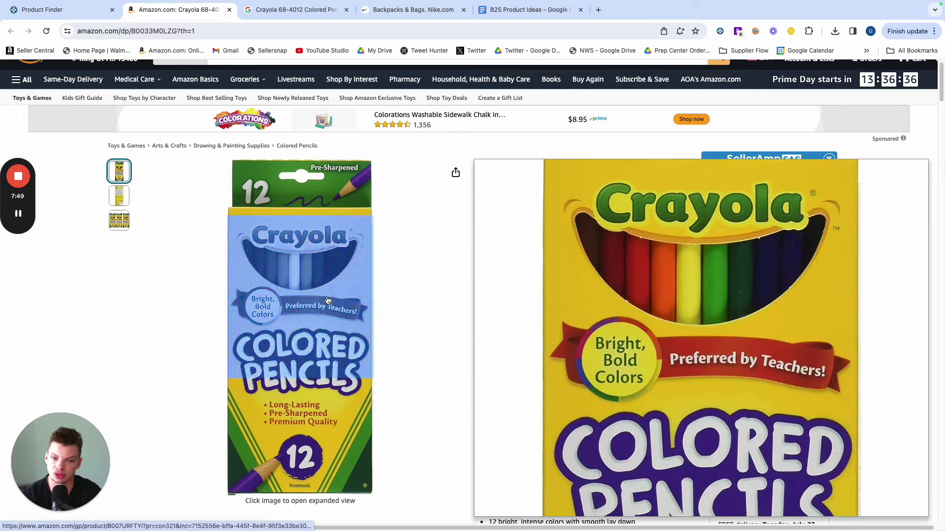
pyautogui.scroll(-15, 474, 380)
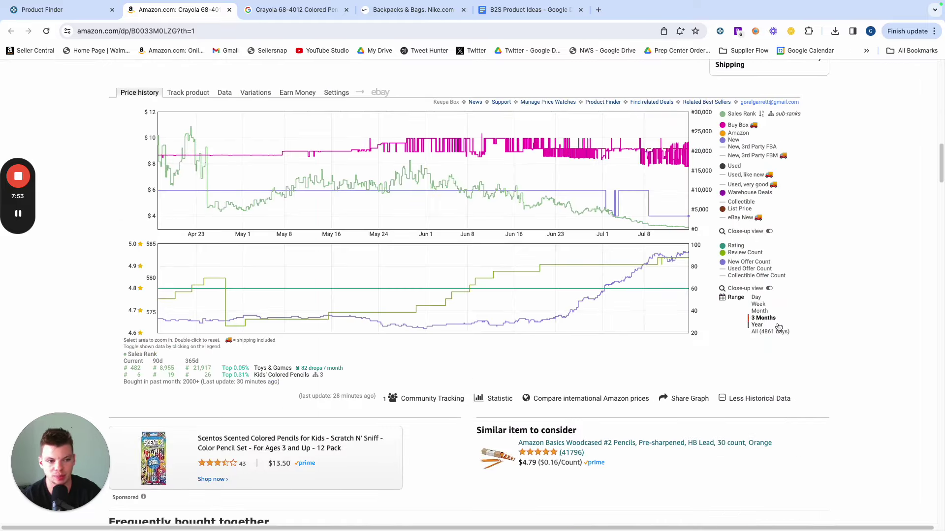
pyautogui.click(756, 325)
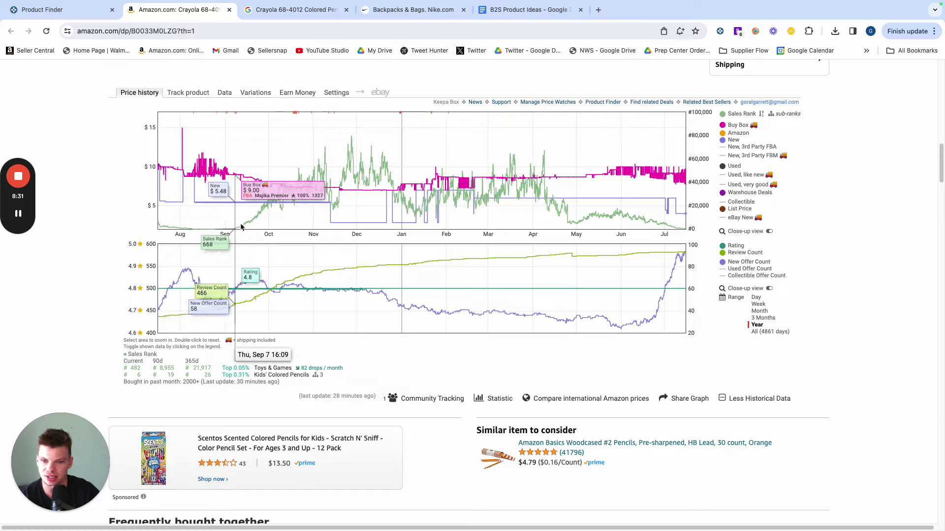
# Set the SellerAmp sale price for the colored pencils to $10.00.
pyautogui.scroll(15, 275, 264)
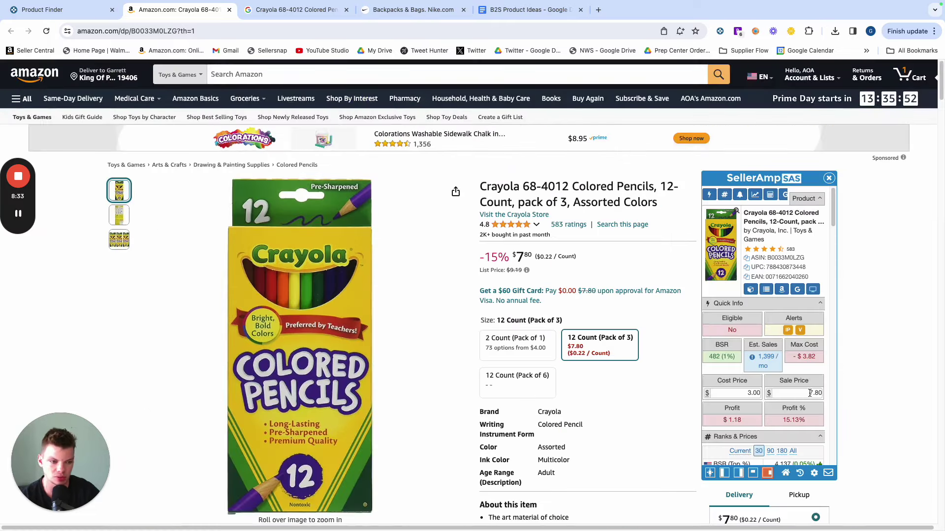
pyautogui.click(810, 392)
pyautogui.write('10')
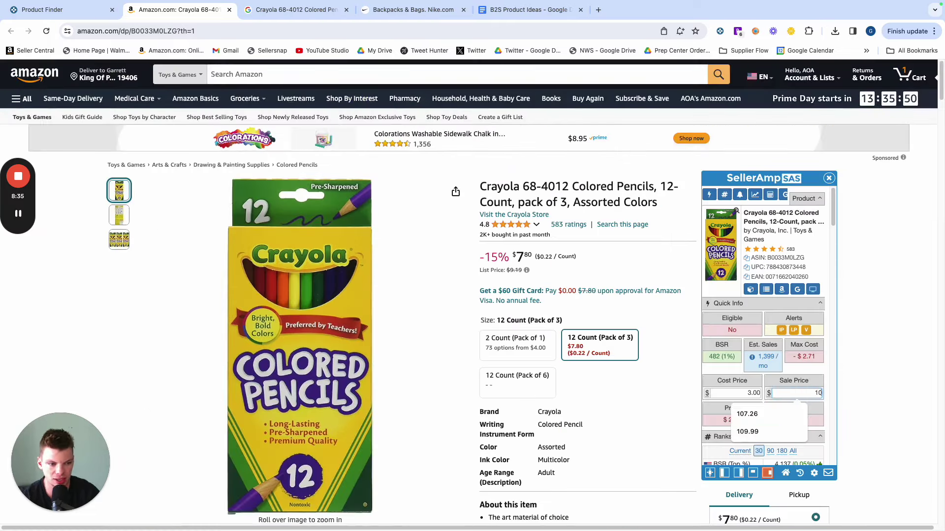
pyautogui.click(857, 380)
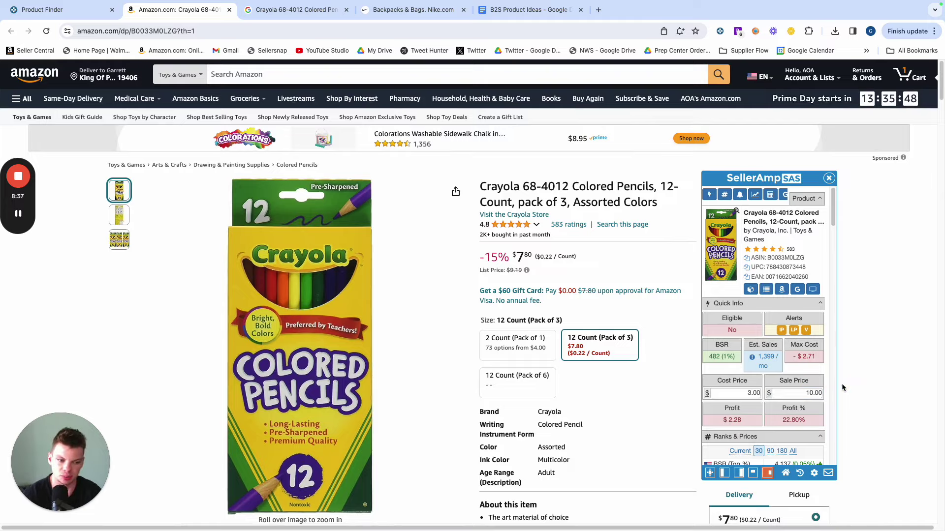
# Set Keepa product tracking to watch for the Buy Box price increasing to $10.00.
pyautogui.scroll(-20, 320, 383)
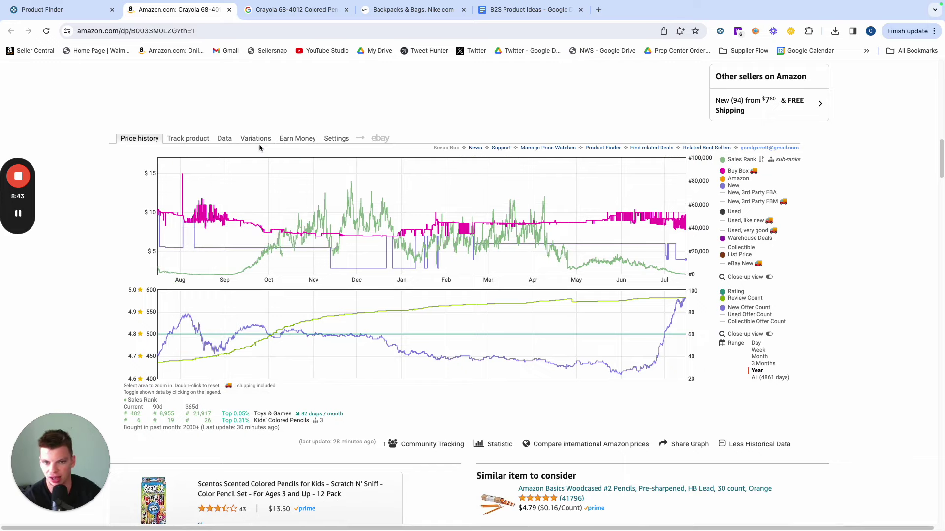
pyautogui.click(188, 138)
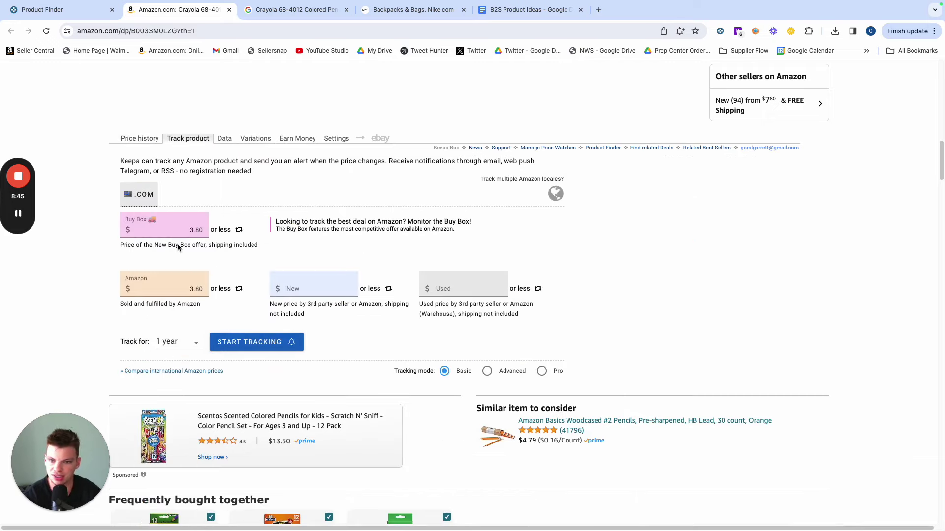
pyautogui.click(191, 292)
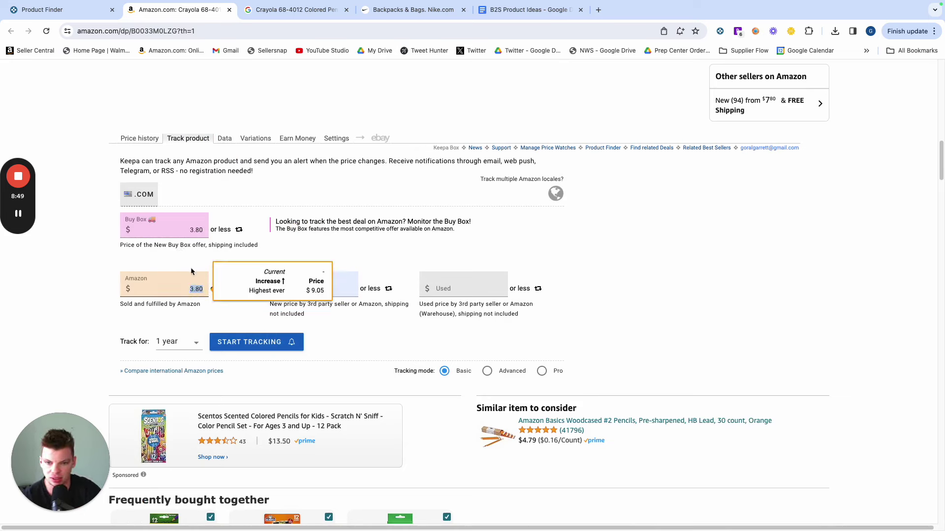
pyautogui.click(224, 289)
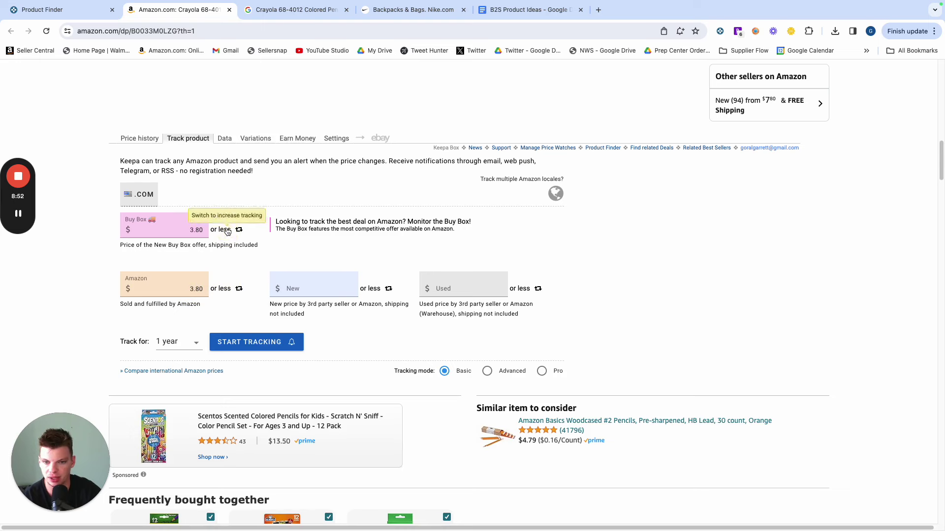
pyautogui.click(198, 230)
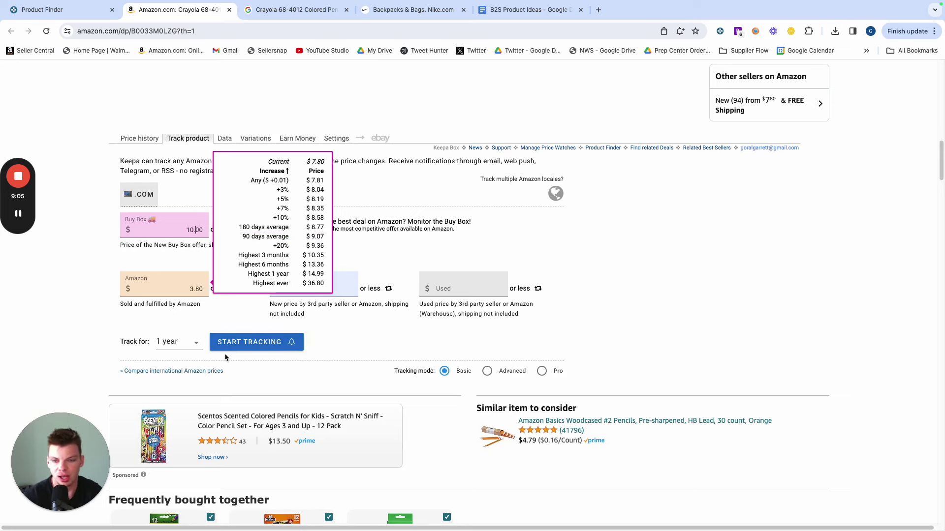
# Show the all-time Keepa price history and zoom in on the summer 2022 back-to-school season to examine prices and sales rank.
pyautogui.click(138, 141)
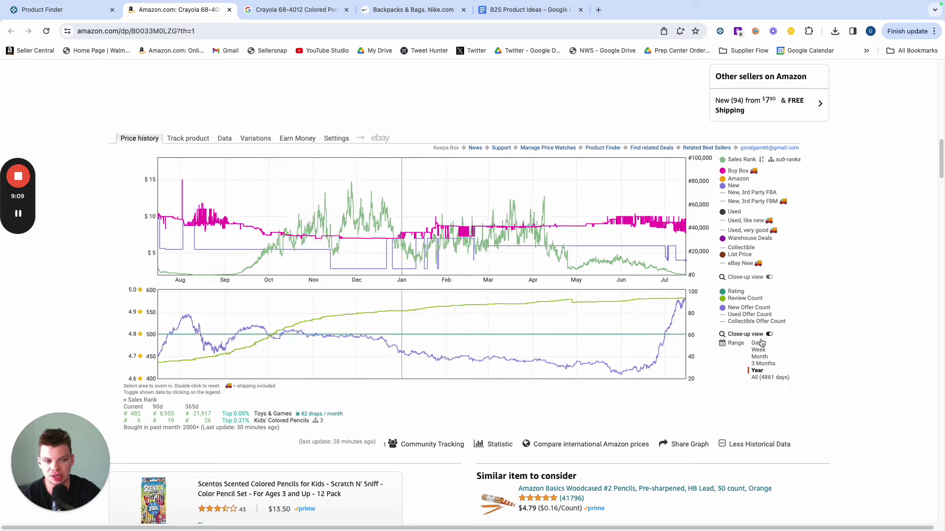
pyautogui.click(769, 378)
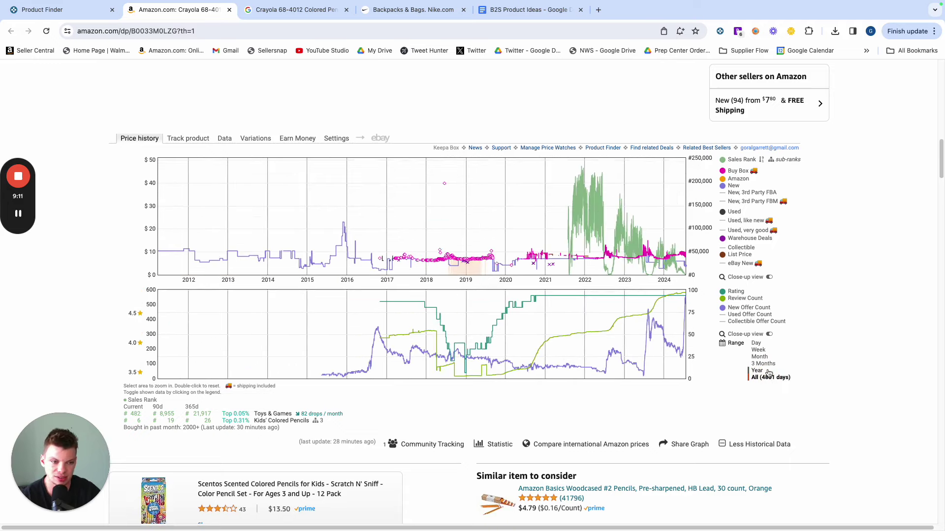
pyautogui.click(758, 371)
pyautogui.click(768, 379)
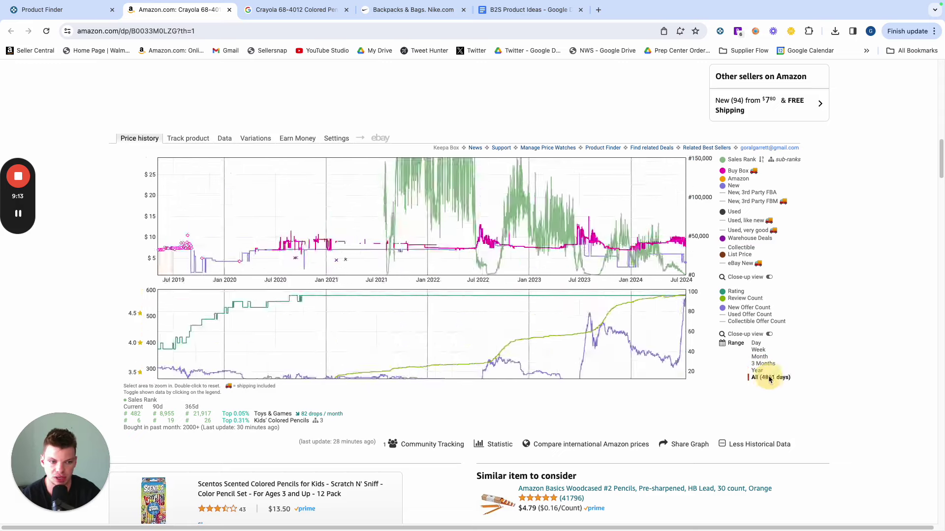
pyautogui.moveTo(603, 267); pyautogui.dragTo(612, 265)
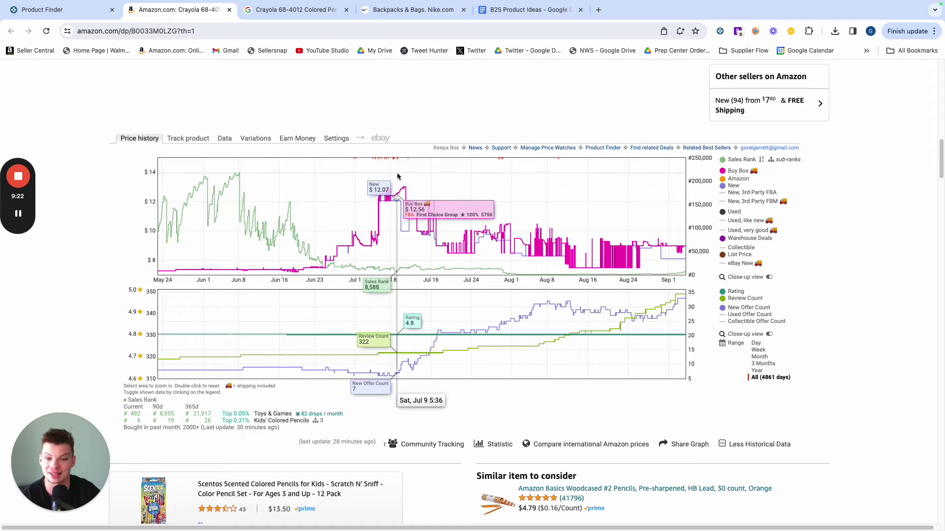
pyautogui.click(761, 377)
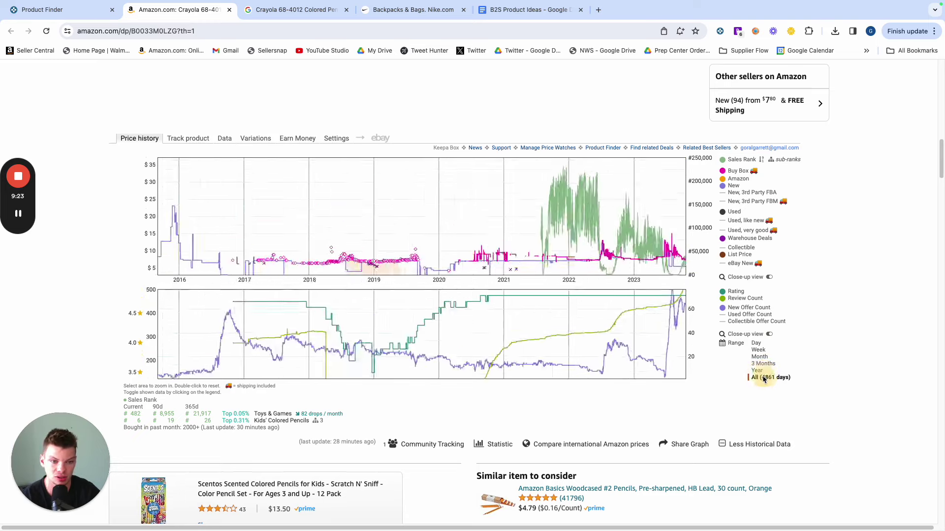
pyautogui.moveTo(610, 244); pyautogui.dragTo(619, 241)
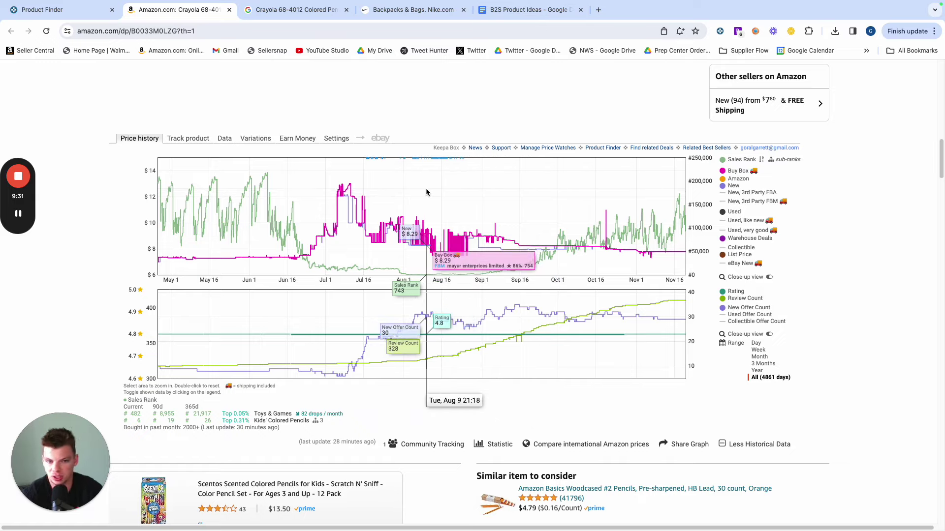
# Set the SellerAmp sale price for the colored pencils to $9.50.
pyautogui.scroll(15, 426, 191)
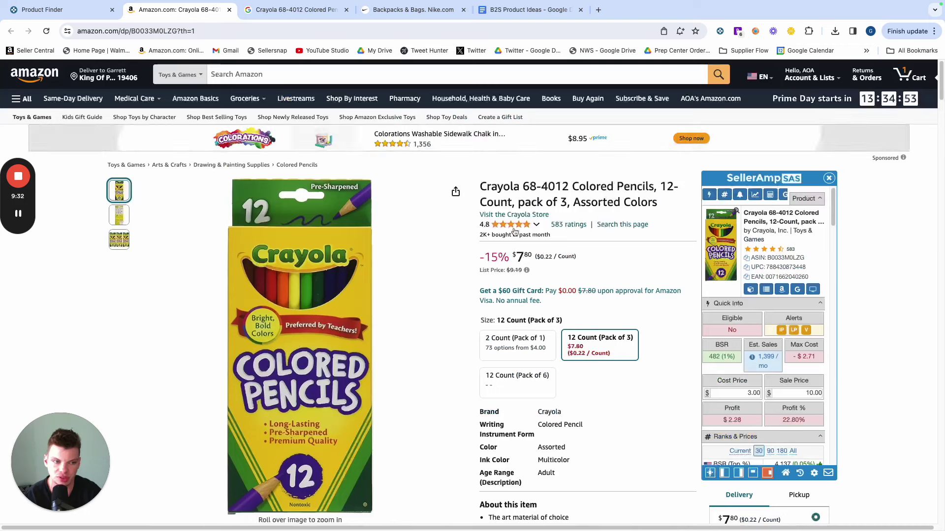
pyautogui.doubleClick(805, 392)
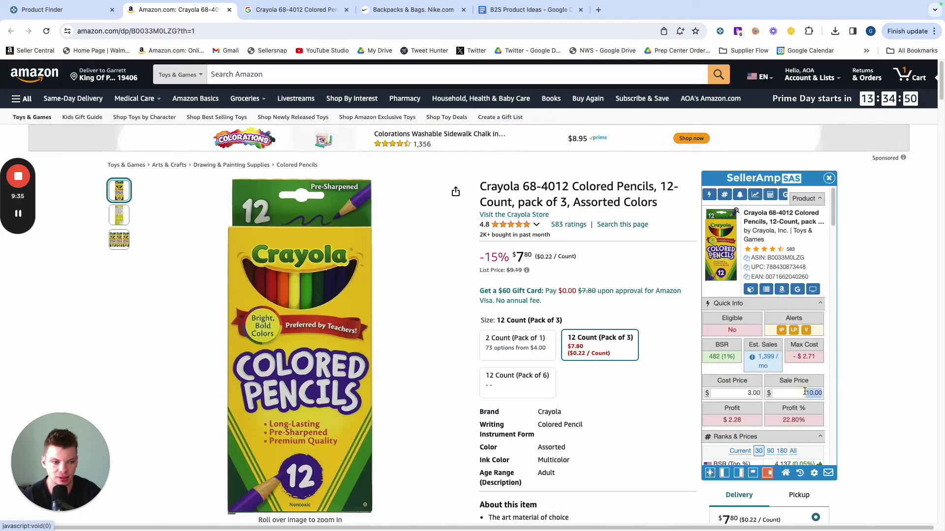
pyautogui.write('9.50')
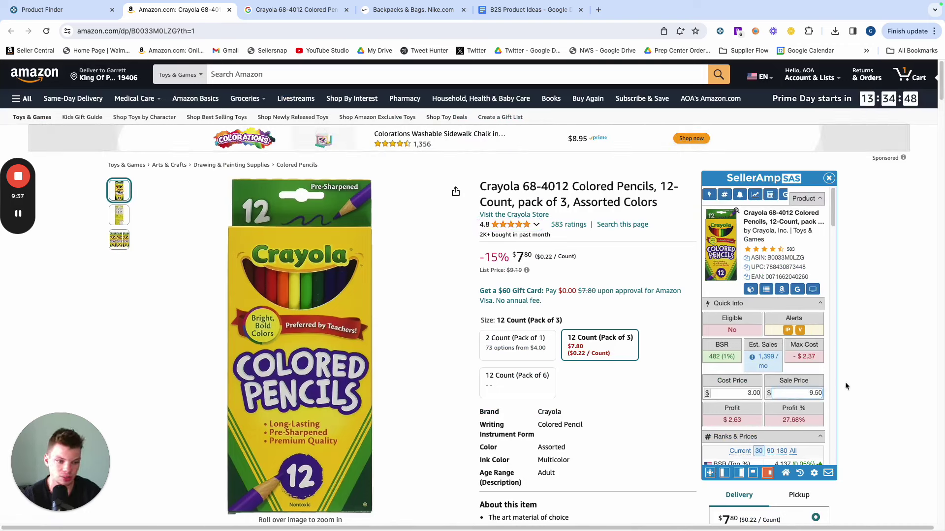
pyautogui.click(861, 382)
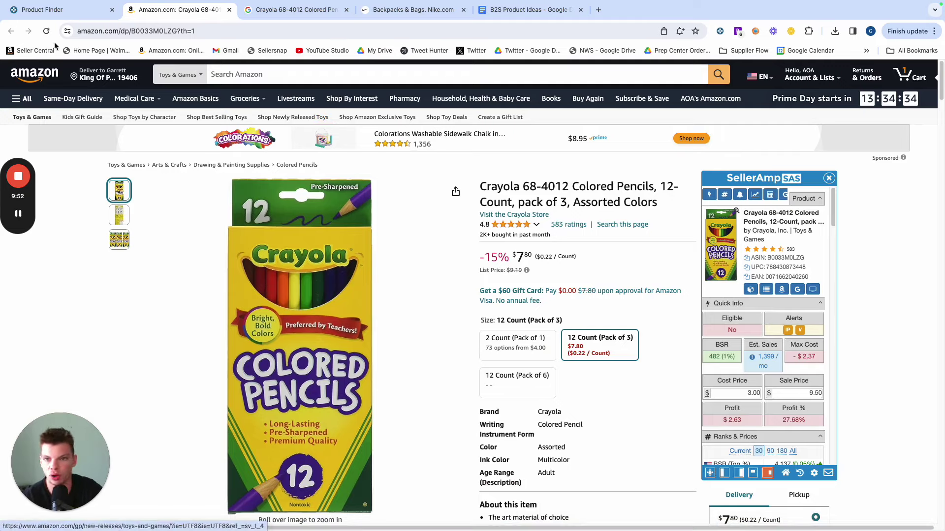
# Switch to the Keepa Product Finder results, look through the Crayola products, and reopen the advanced filter form.
pyautogui.click(94, 11)
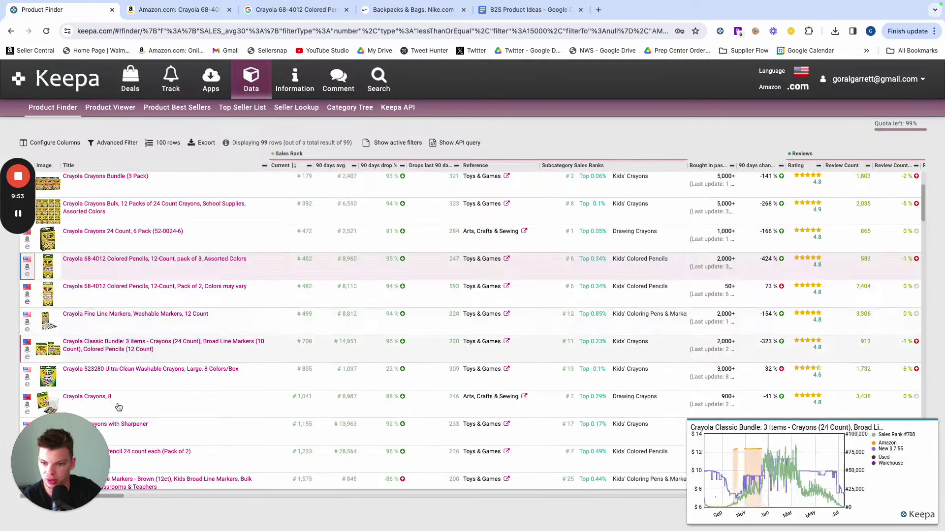
pyautogui.scroll(-2, 98, 344)
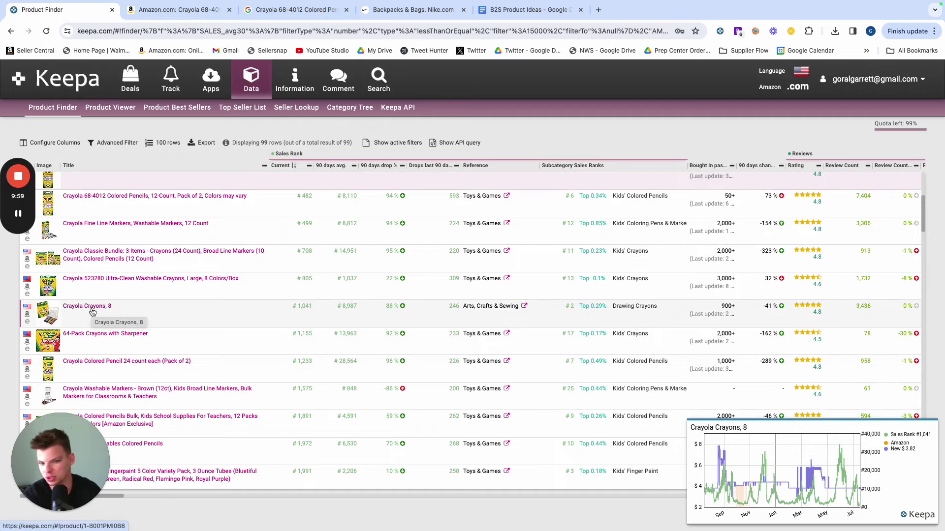
pyautogui.click(127, 144)
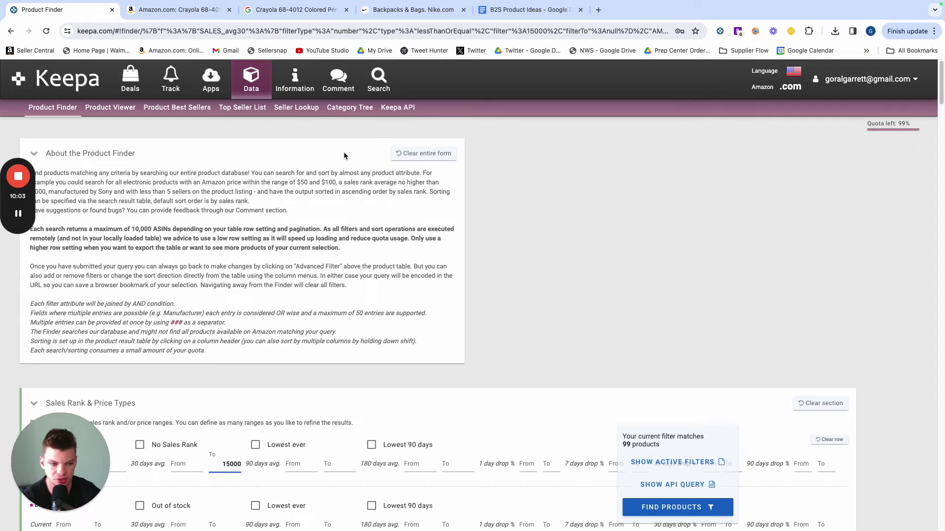
# Look through the Product Finder filter form for a field that can restrict the Crayola results to multipacks.
pyautogui.scroll(-3, 444, 301)
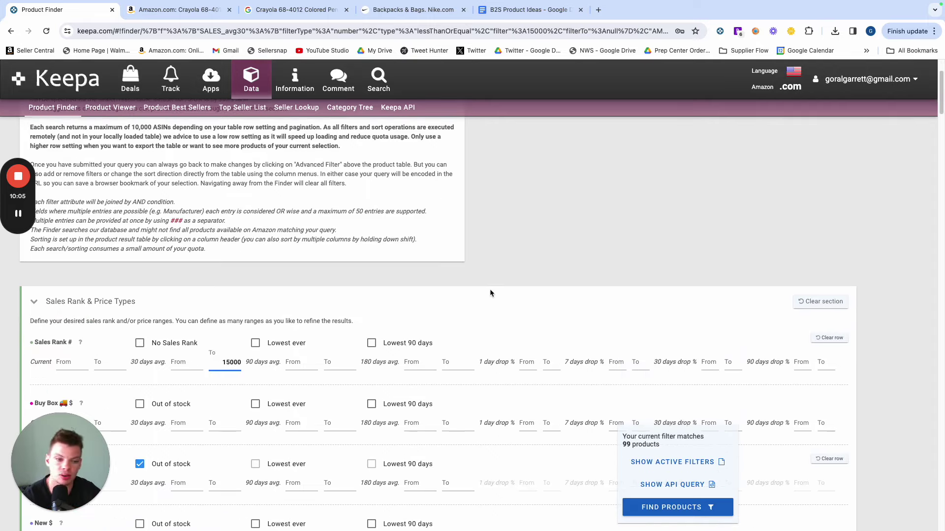
pyautogui.scroll(-8, 490, 289)
pyautogui.scroll(-20, 490, 291)
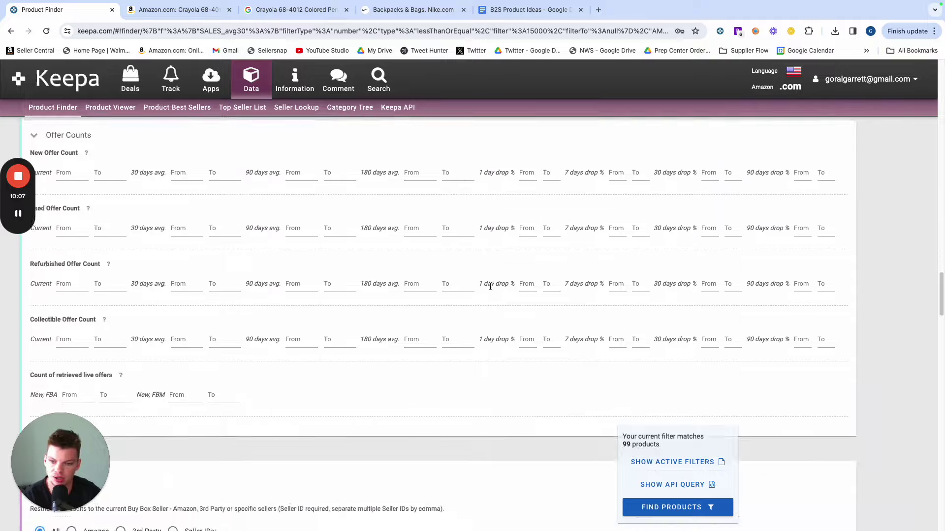
pyautogui.scroll(-20, 489, 288)
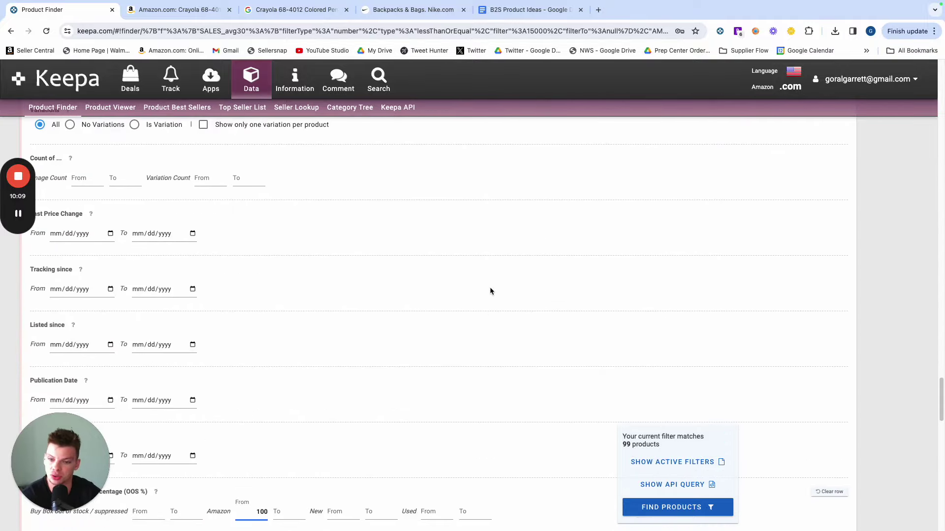
pyautogui.scroll(-20, 489, 290)
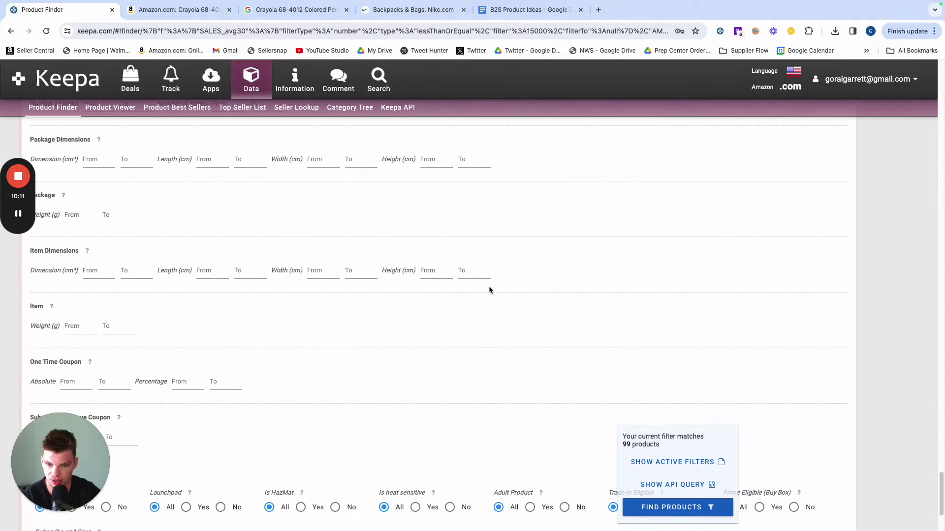
pyautogui.scroll(5, 211, 322)
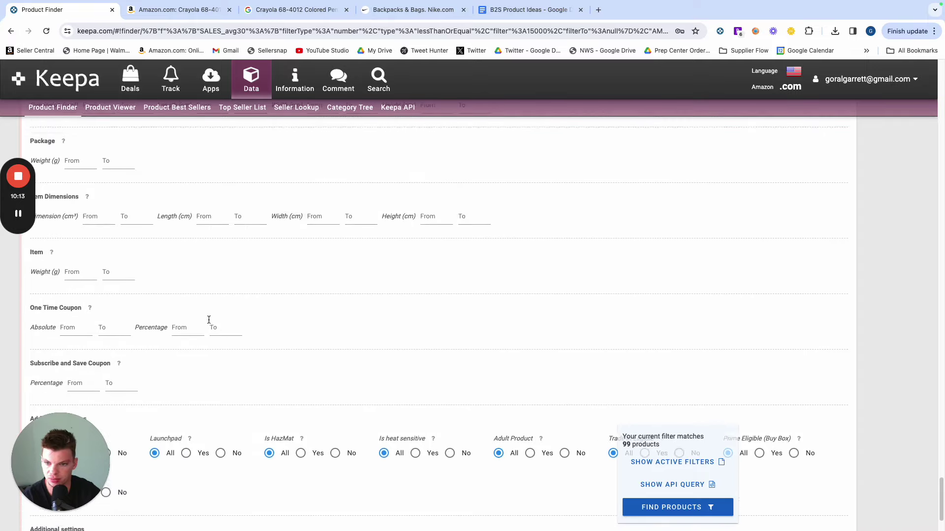
pyautogui.scroll(6, 159, 339)
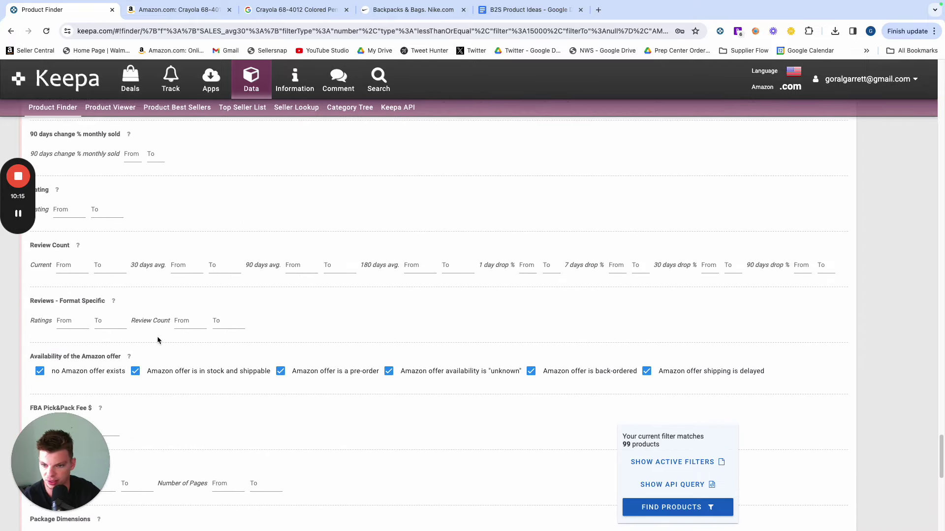
pyautogui.scroll(5, 122, 354)
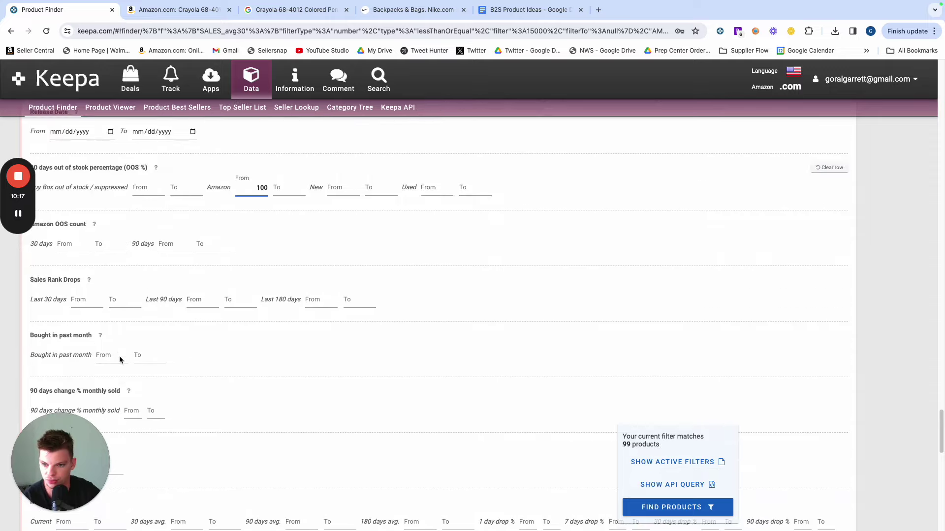
pyautogui.scroll(7, 116, 356)
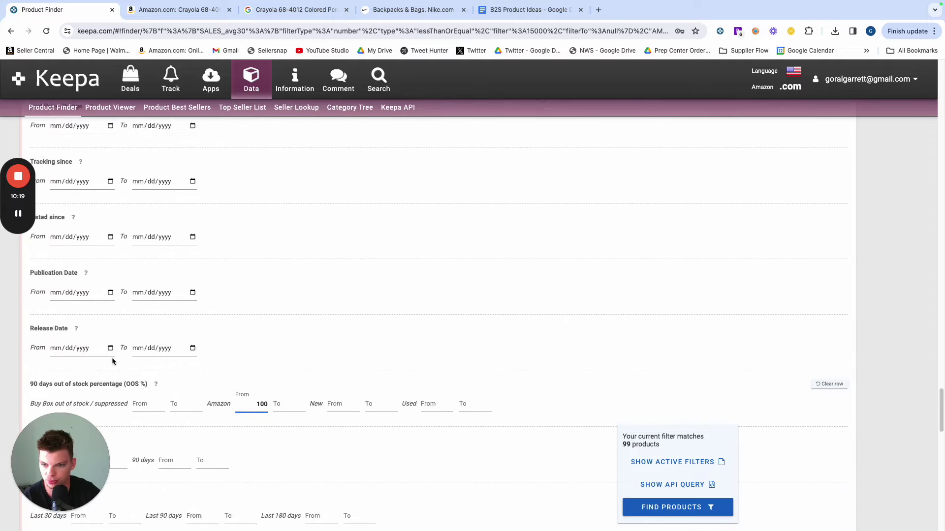
pyautogui.scroll(5, 113, 361)
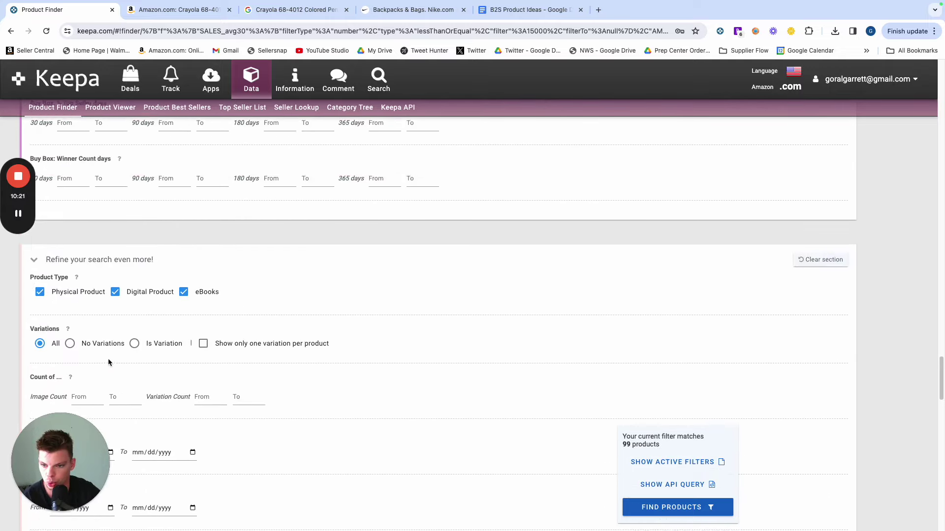
pyautogui.scroll(5, 83, 396)
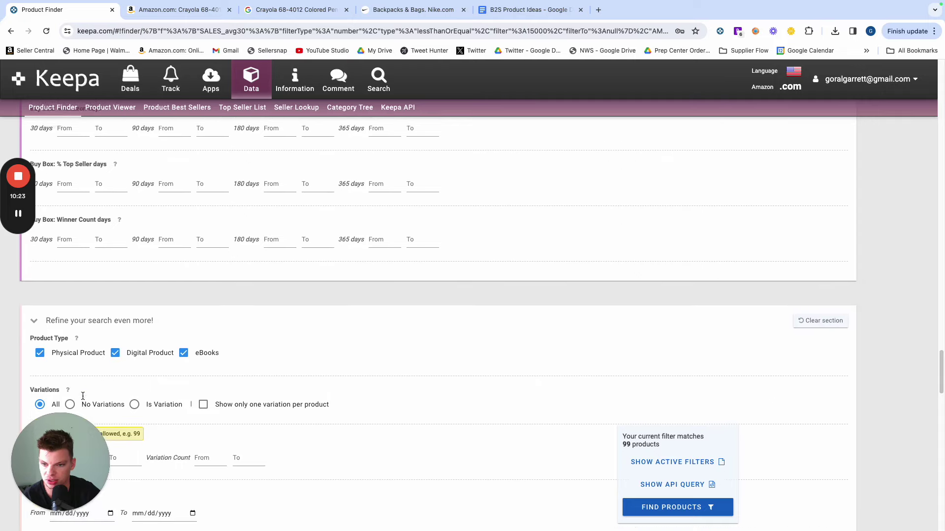
pyautogui.scroll(8, 83, 397)
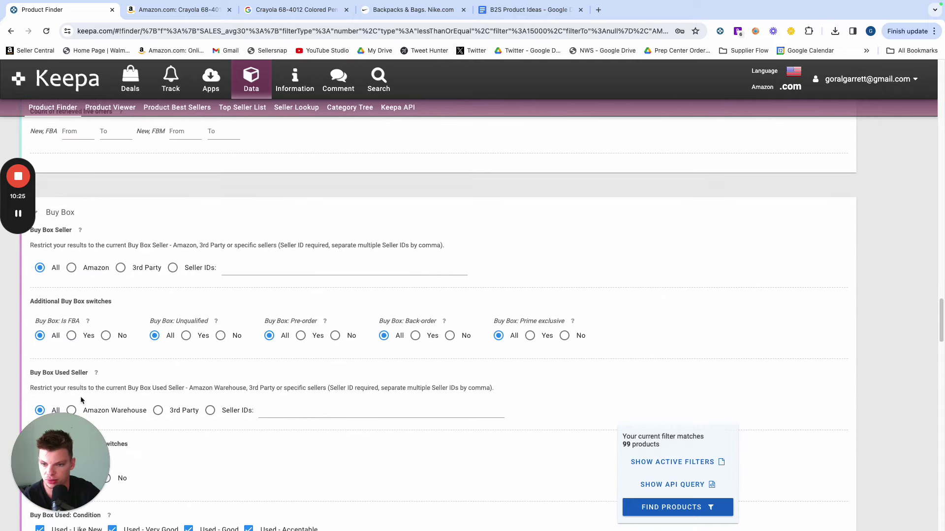
pyautogui.scroll(11, 86, 394)
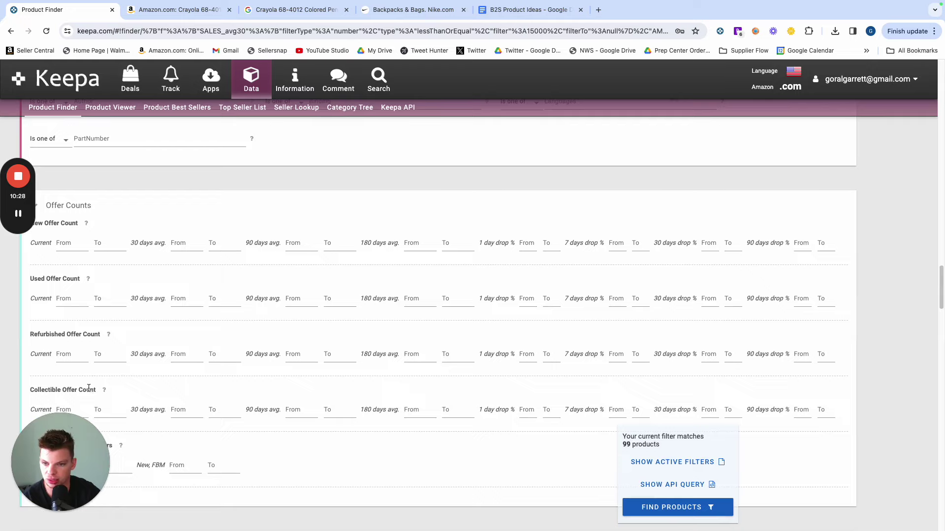
pyautogui.scroll(6, 87, 388)
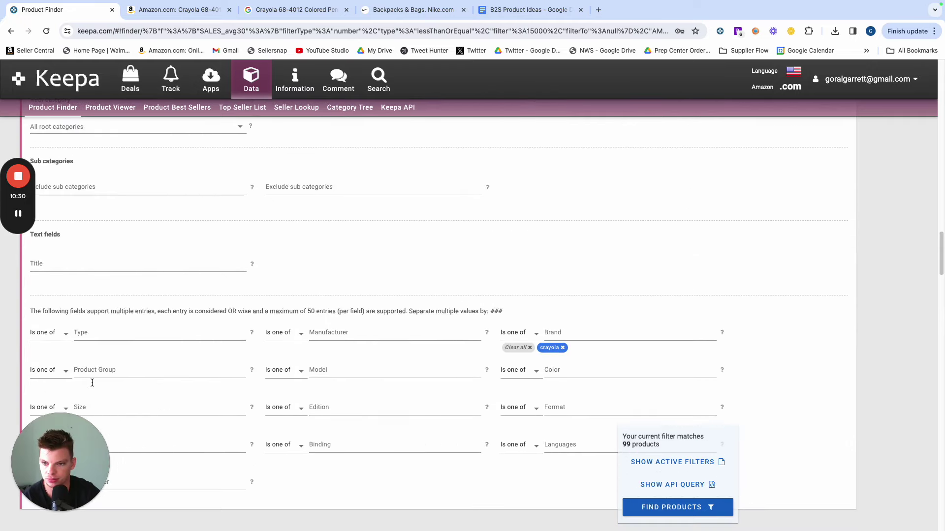
# Try filtering Size by all suggested "pack" values except pack of 1, and run the product search.
pyautogui.scroll(-6, 348, 299)
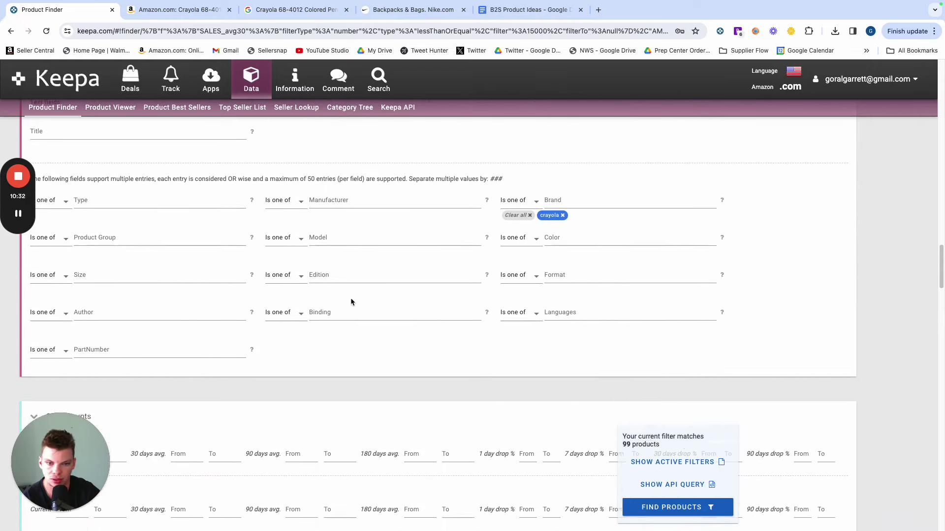
pyautogui.click(138, 260)
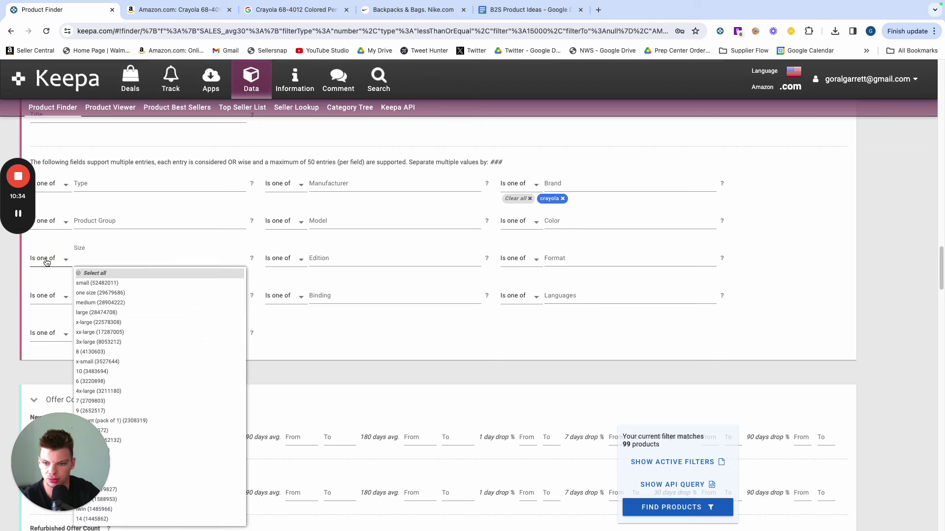
pyautogui.click(47, 262)
pyautogui.click(84, 257)
pyautogui.click(90, 260)
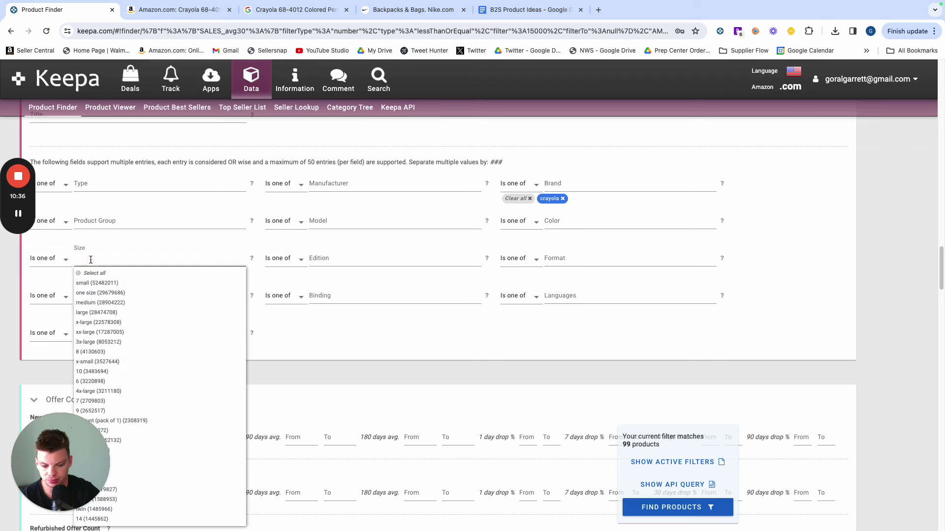
pyautogui.write('pack')
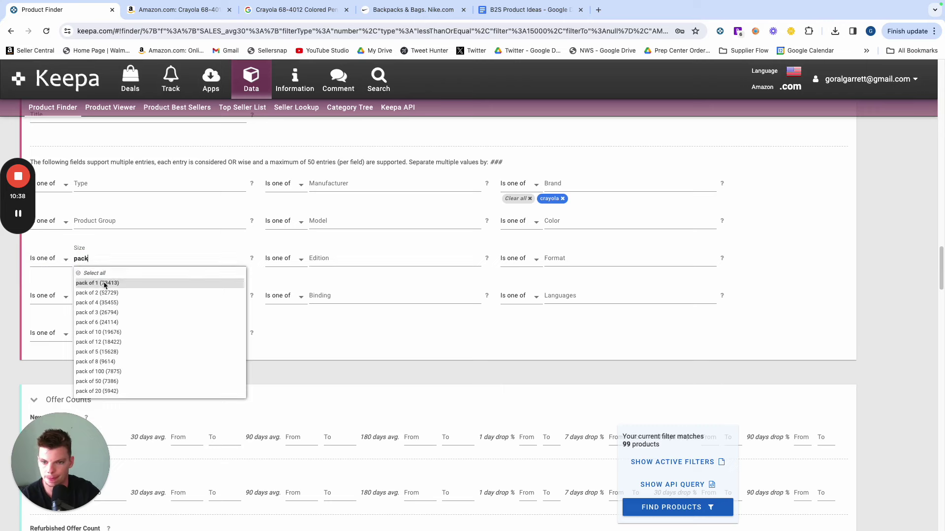
pyautogui.click(104, 274)
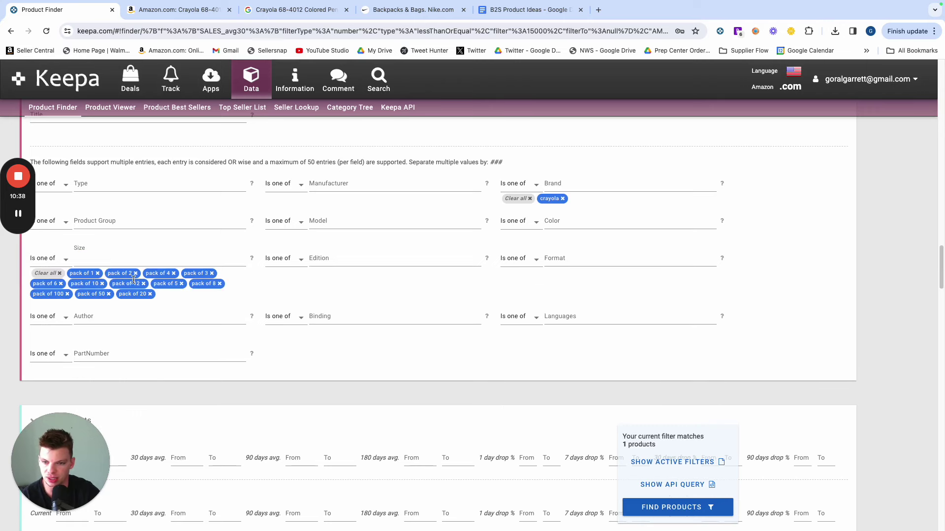
pyautogui.click(97, 274)
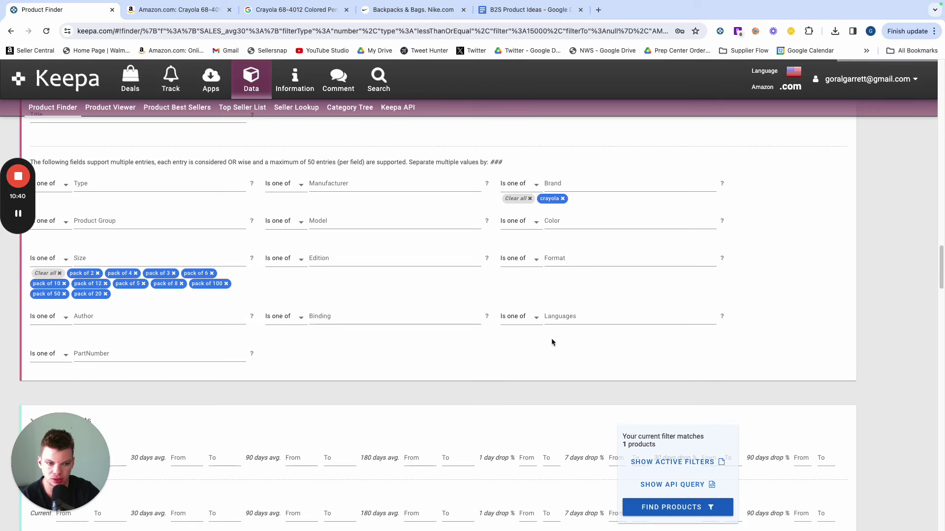
pyautogui.click(653, 508)
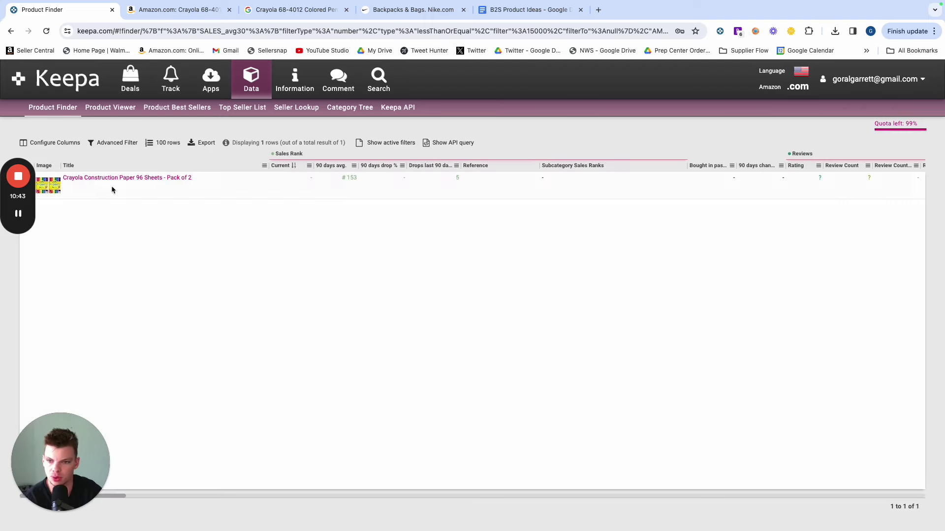
# Reopen the advanced filter form and clear all Size entries.
pyautogui.click(117, 143)
pyautogui.scroll(-15, 295, 339)
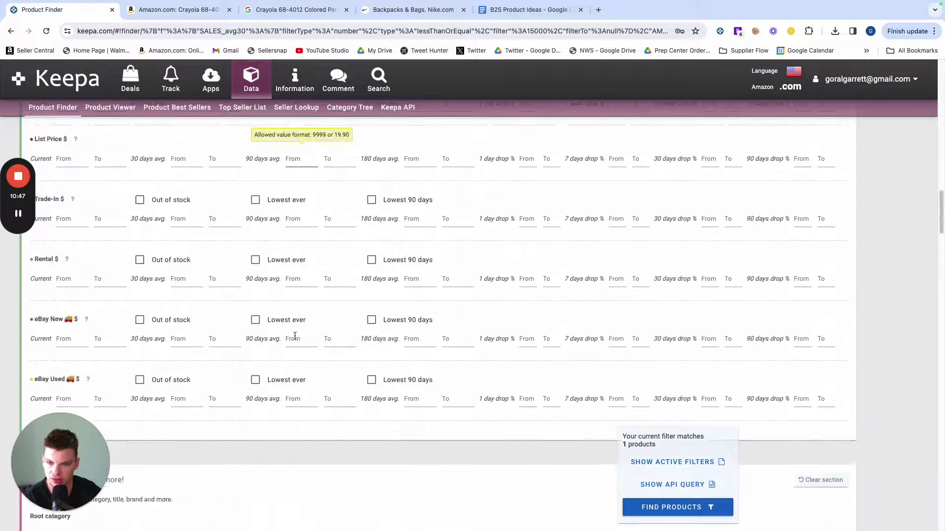
pyautogui.scroll(-10, 295, 340)
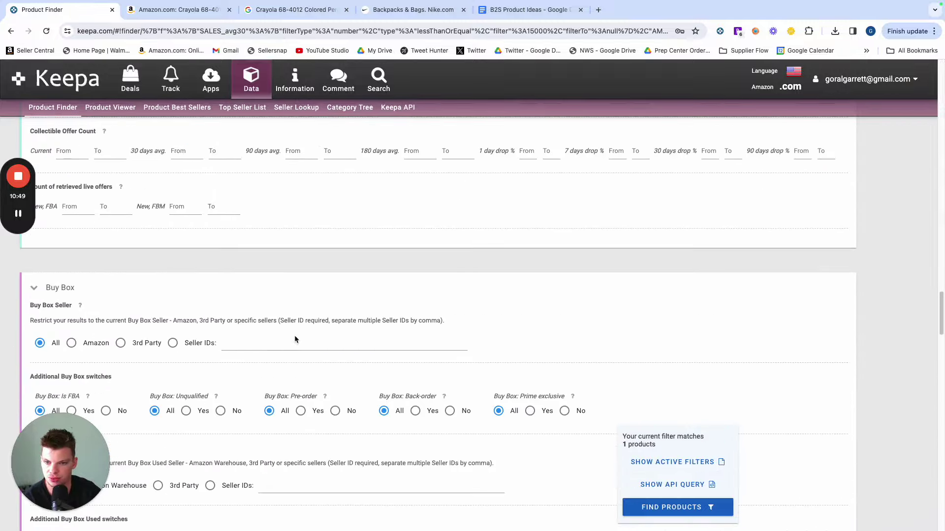
pyautogui.scroll(-10, 295, 329)
pyautogui.scroll(10, 297, 322)
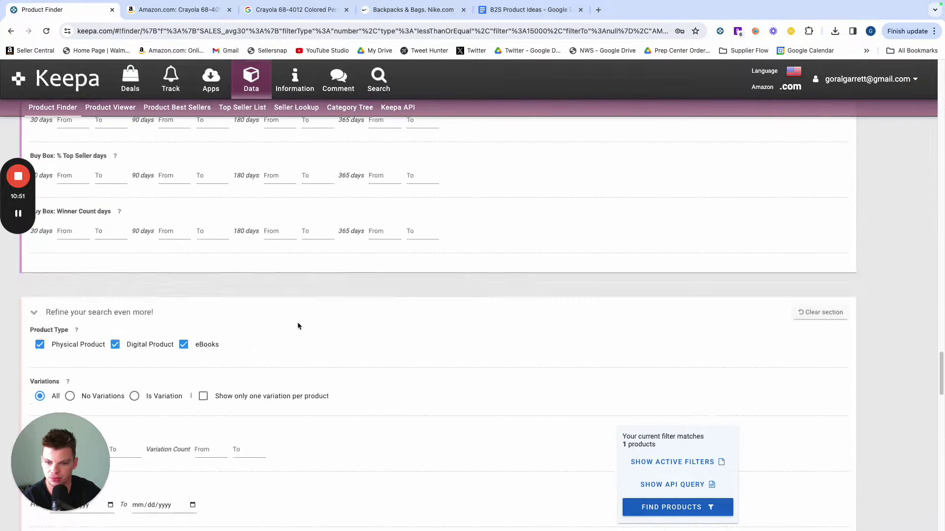
pyautogui.scroll(15, 297, 325)
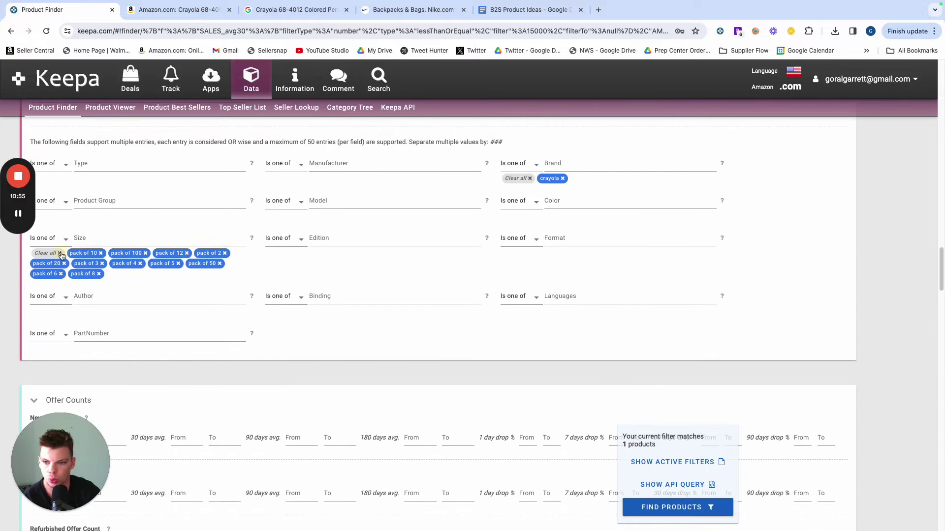
pyautogui.click(60, 254)
# Find the Number of Items filter on the page, set its minimum to 2, and run the product search.
pyautogui.scroll(-4, 122, 322)
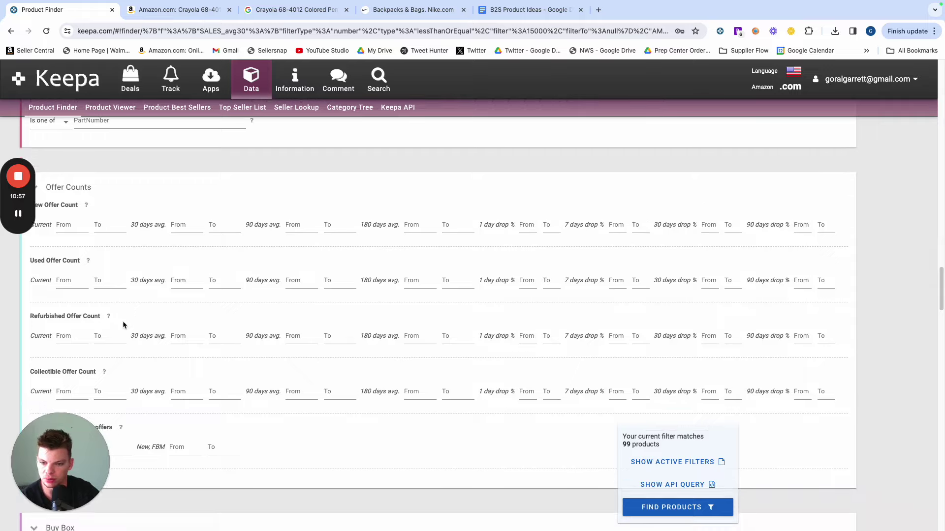
pyautogui.scroll(-5, 123, 319)
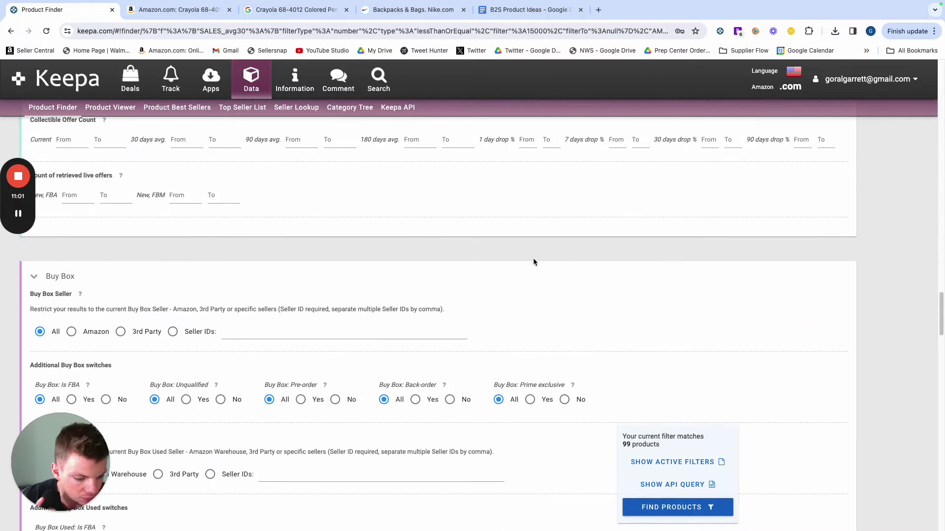
pyautogui.hotkey('ctrl', 'f')
pyautogui.write('item')
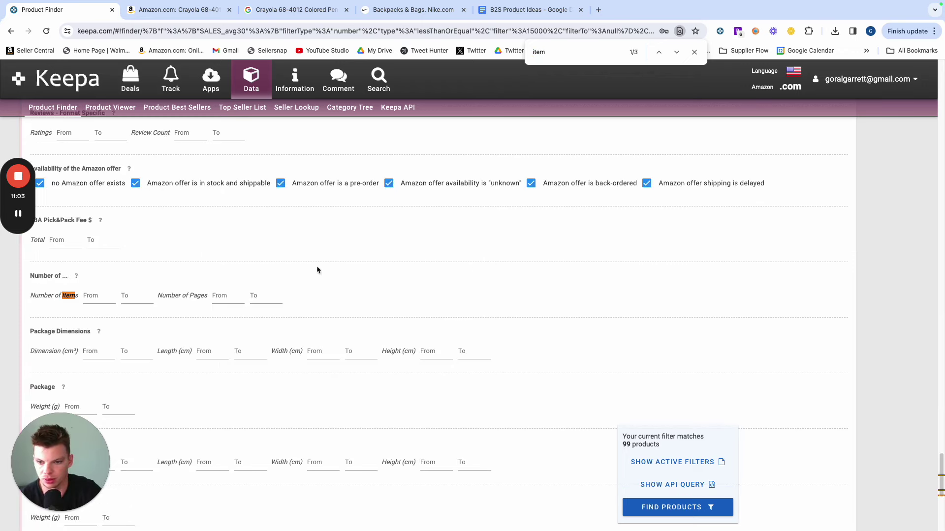
pyautogui.click(103, 301)
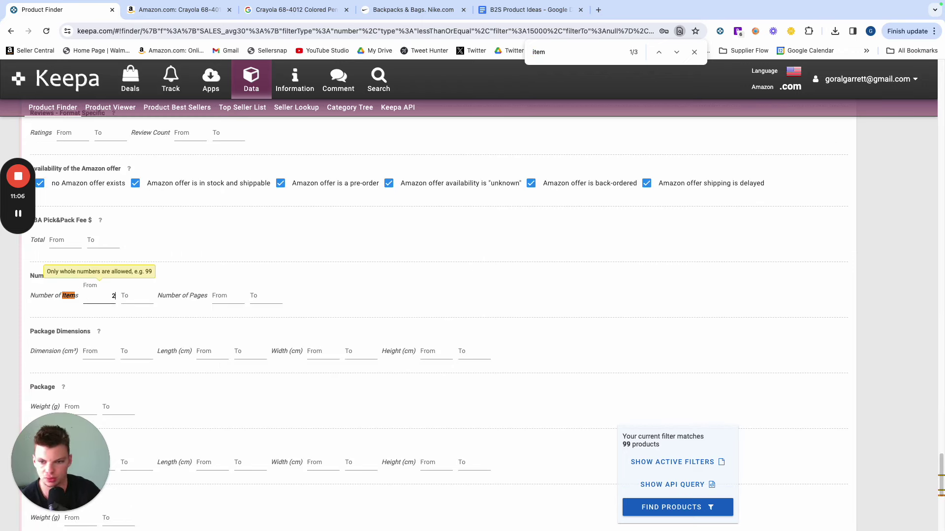
pyautogui.click(759, 290)
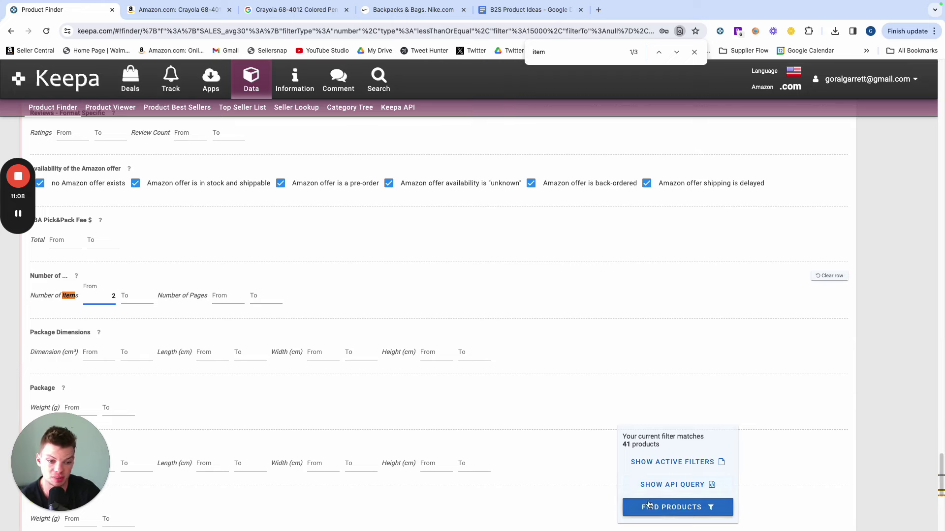
pyautogui.click(673, 508)
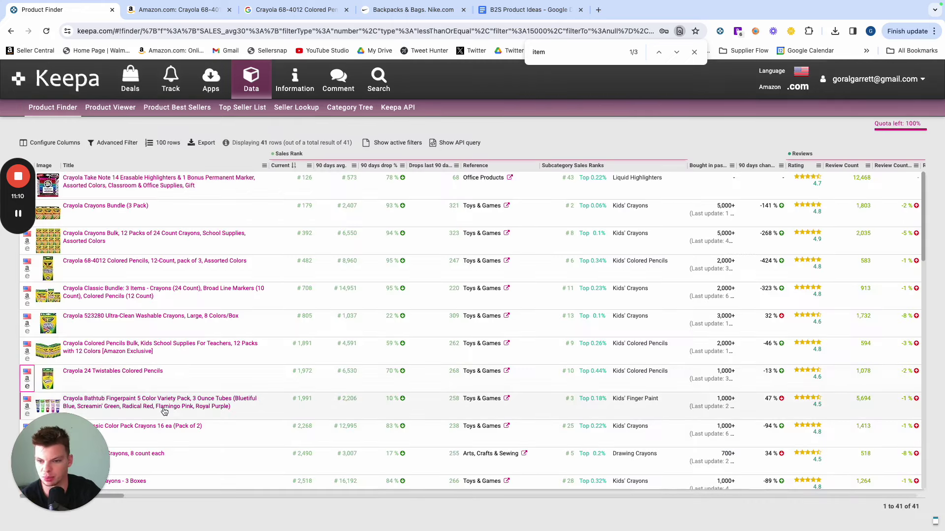
# Open the Crayola Crayons Bundle (3 Pack) from the results on Amazon and examine its Keepa price history chart.
pyautogui.moveTo(92, 235)
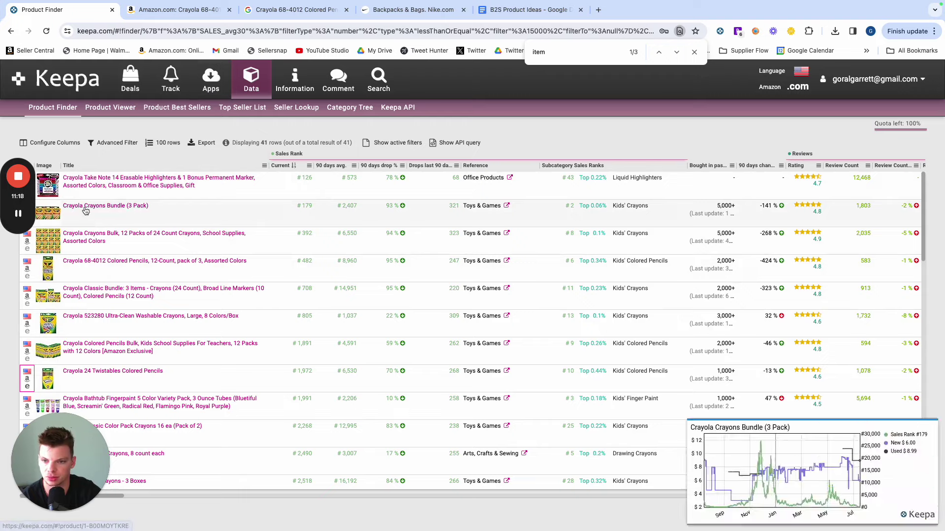
pyautogui.click(84, 206)
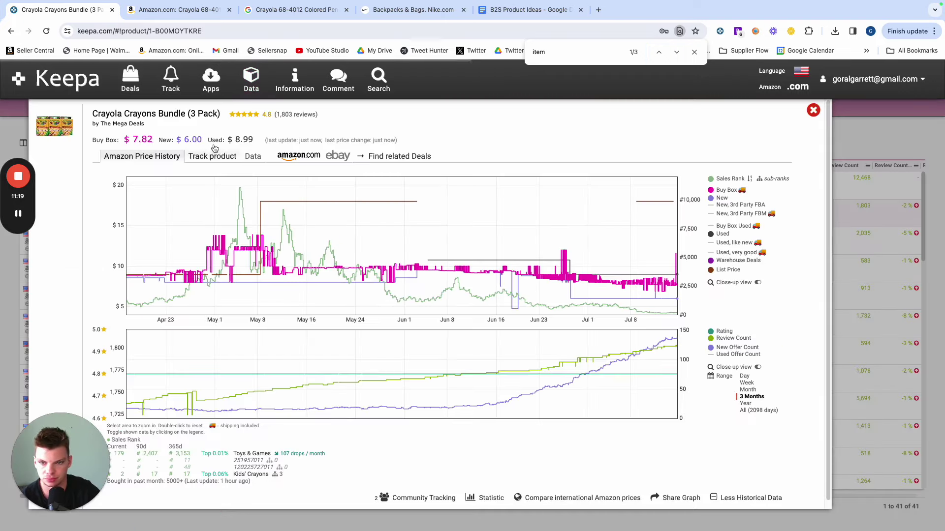
pyautogui.click(302, 157)
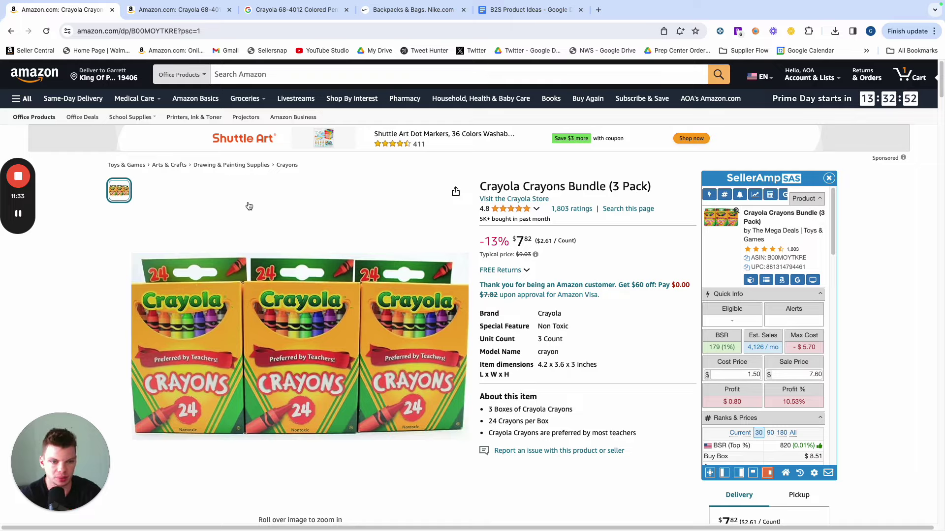
pyautogui.scroll(-20, 436, 339)
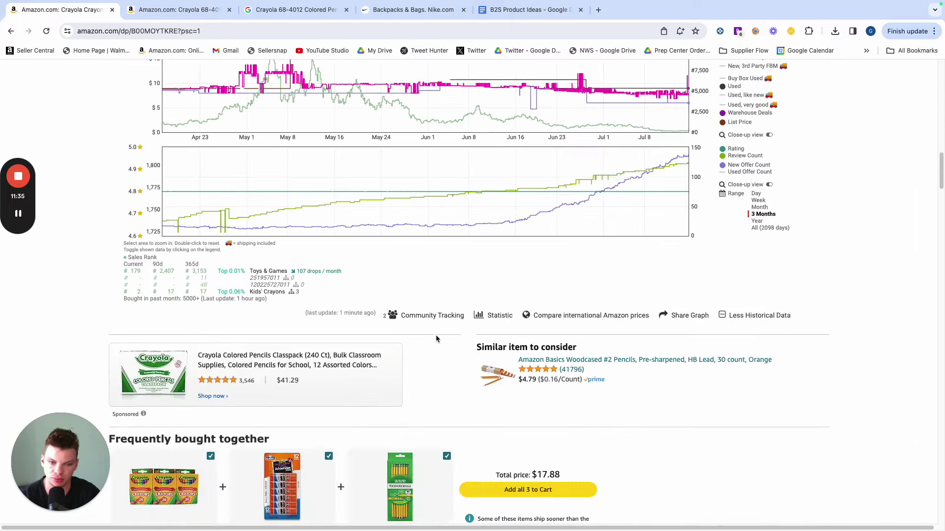
pyautogui.scroll(2, 492, 295)
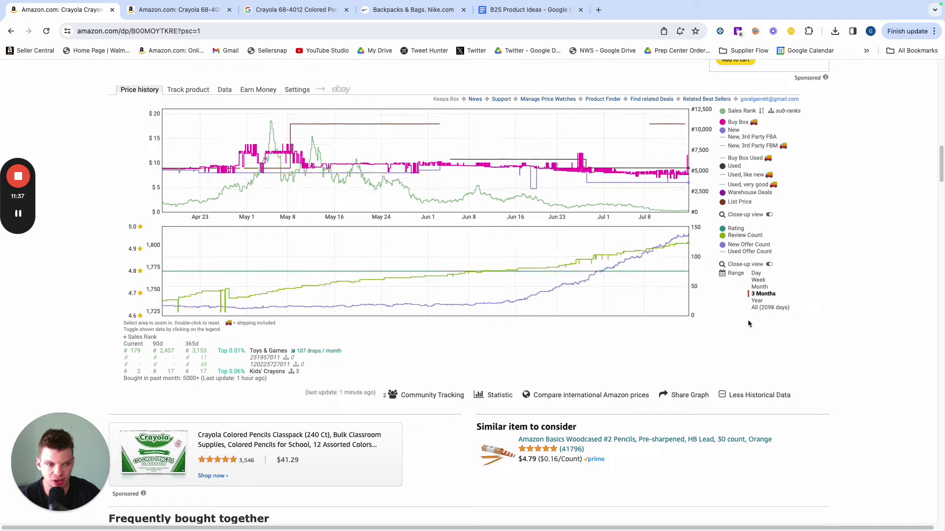
# Examine the bundle's Keepa price history over one year and all time, zooming in on roughly July to October 2023.
pyautogui.click(758, 302)
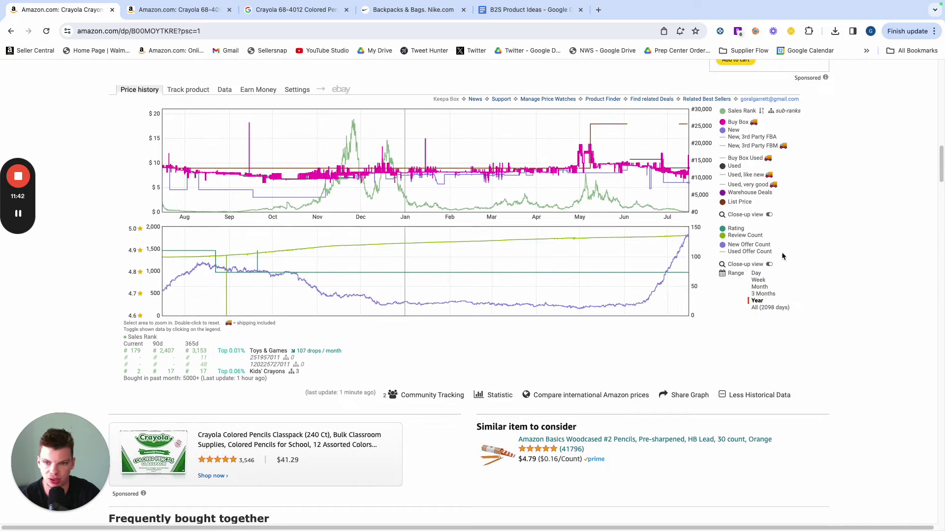
pyautogui.click(770, 307)
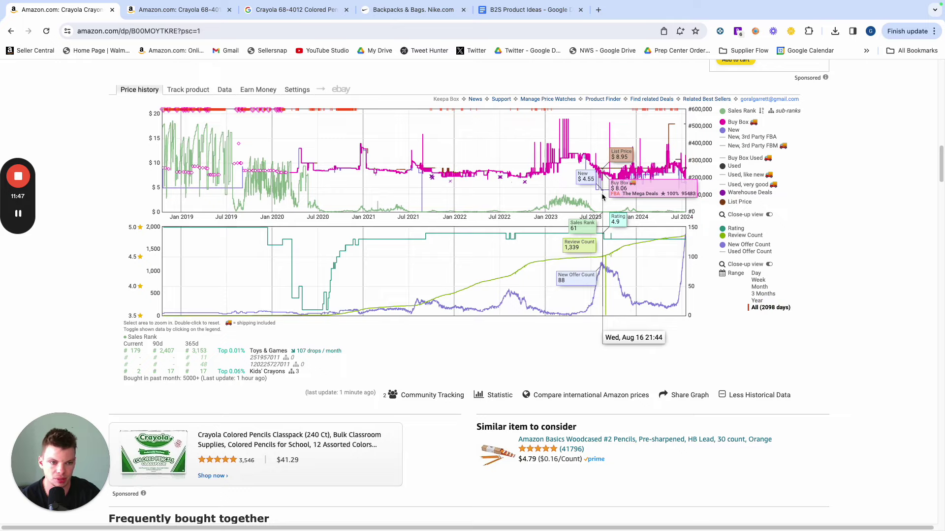
pyautogui.moveTo(590, 197); pyautogui.dragTo(621, 195)
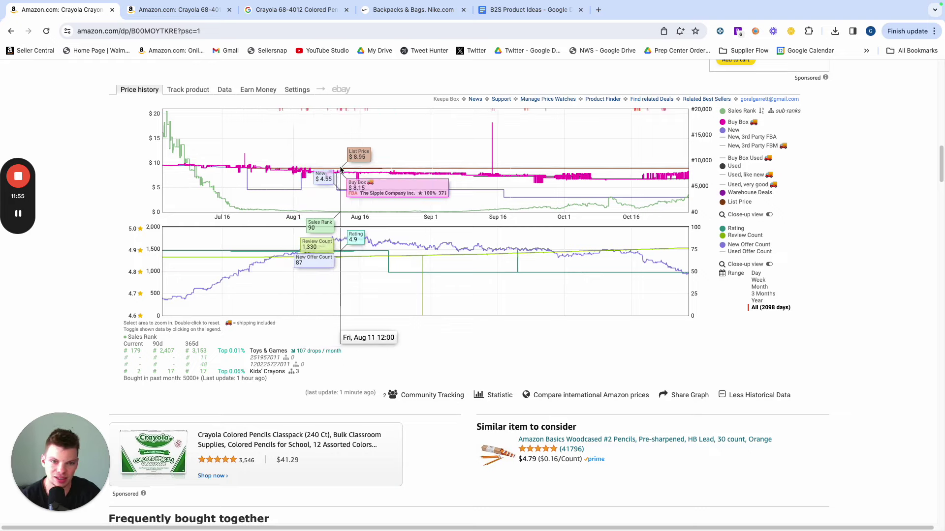
# Search Google for the Crayola Crayons Bundle (3 Pack) title through SellerAmp, check the retailer prices, and return to the Amazon listing.
pyautogui.scroll(15, 639, 206)
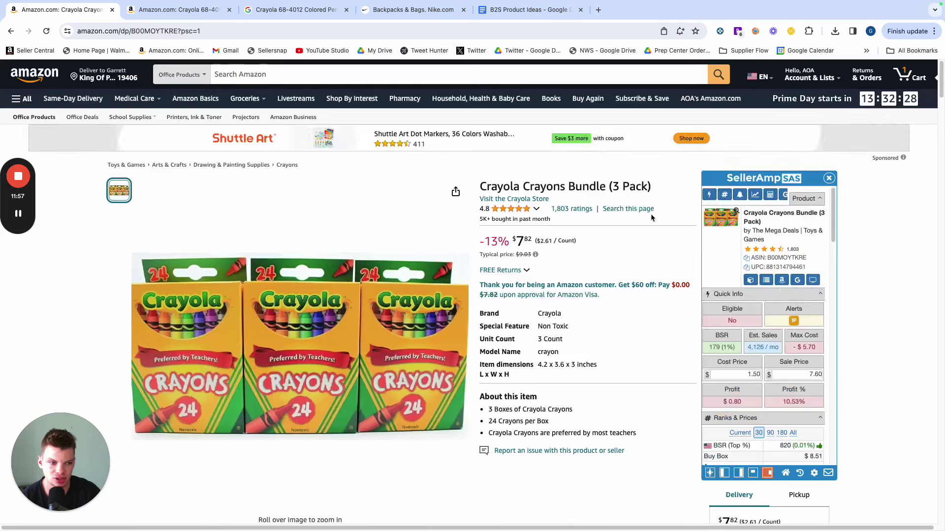
pyautogui.click(797, 280)
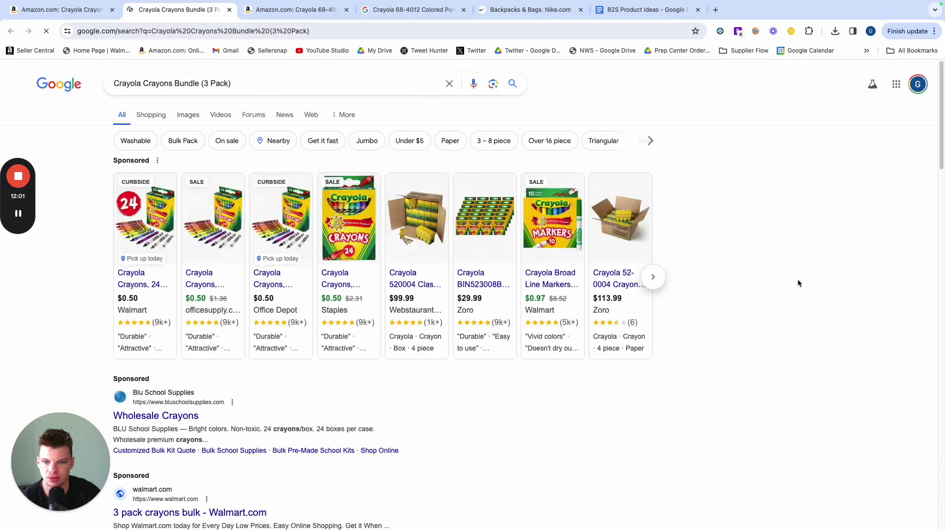
pyautogui.click(90, 15)
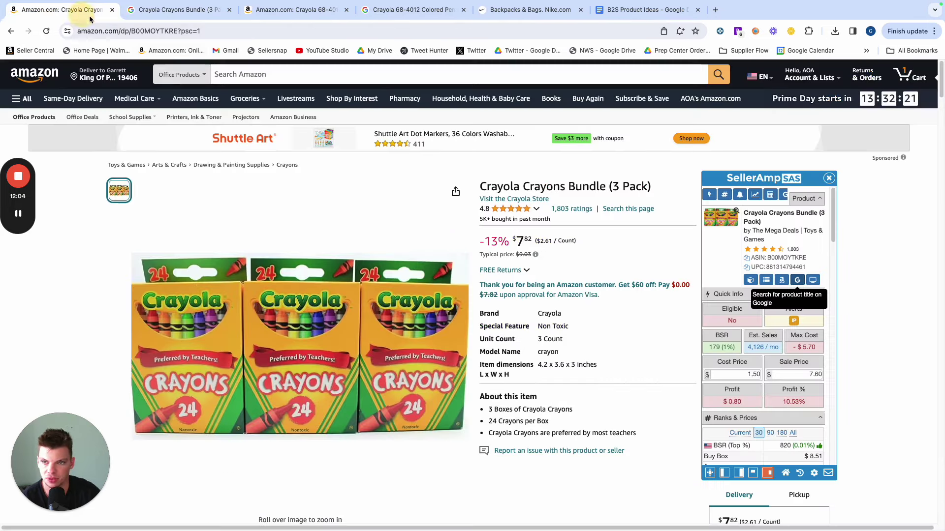
# Set the bundle's sale price to 8.50 in SellerAmp.
pyautogui.click(787, 374)
pyautogui.write('8.50')
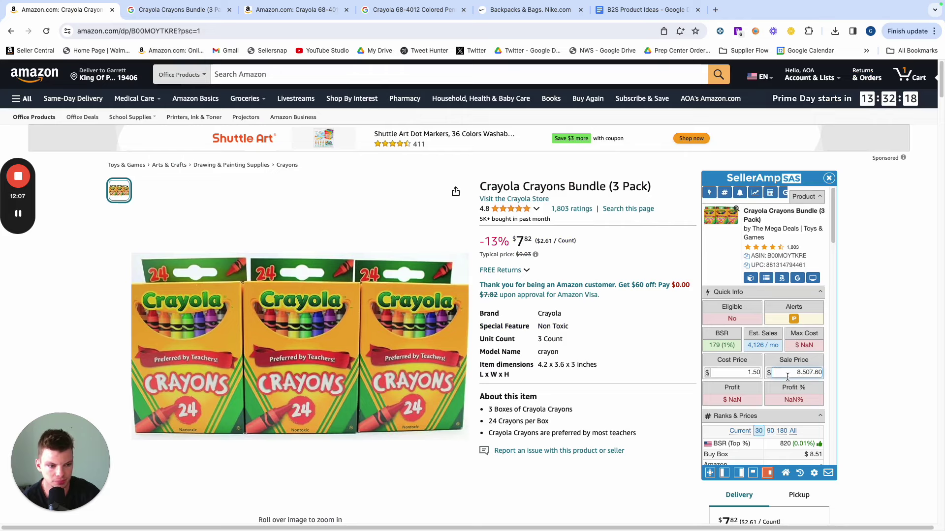
pyautogui.write('5')
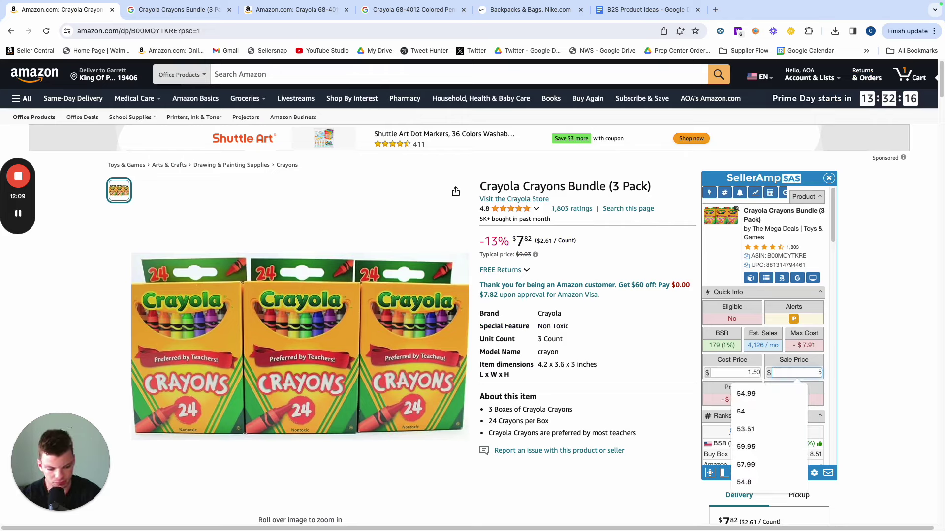
pyautogui.press('BackSpace')
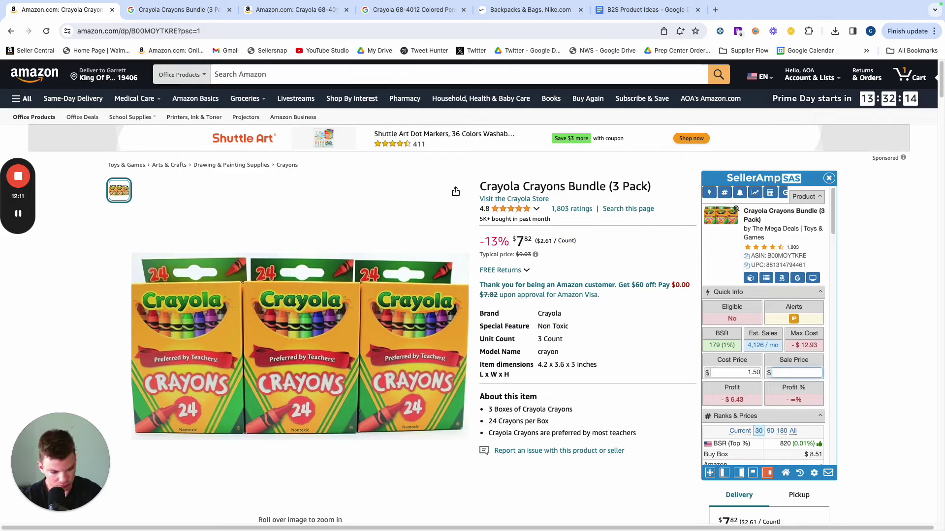
pyautogui.write('8.50')
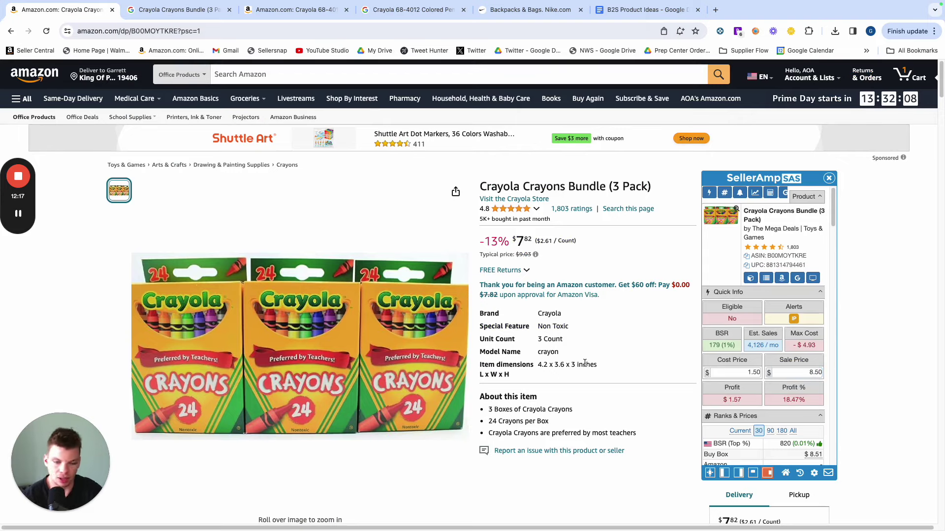
# Find the SellerAmp Profit Calculator and switch the fulfilment type from FBA to FBM.
pyautogui.scroll(-6, 585, 362)
pyautogui.scroll(6, 620, 336)
pyautogui.scroll(-5, 754, 326)
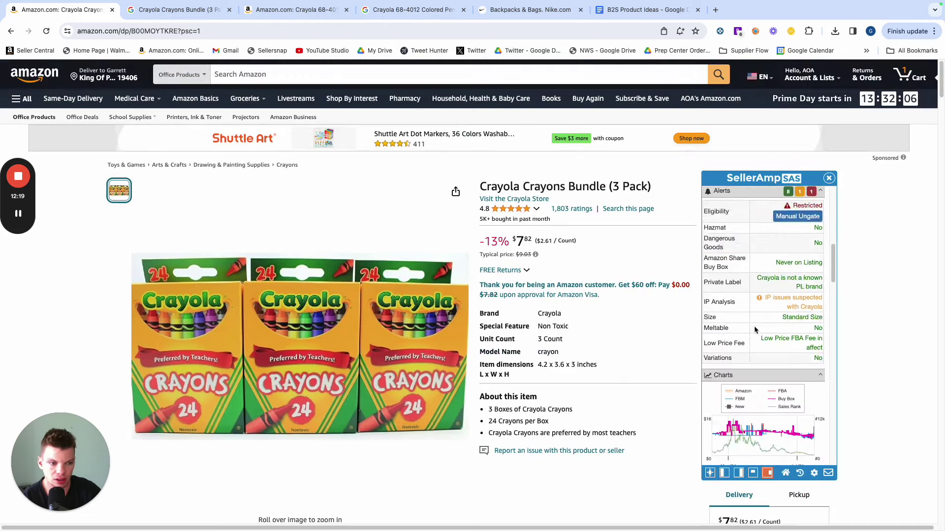
pyautogui.scroll(-5, 754, 328)
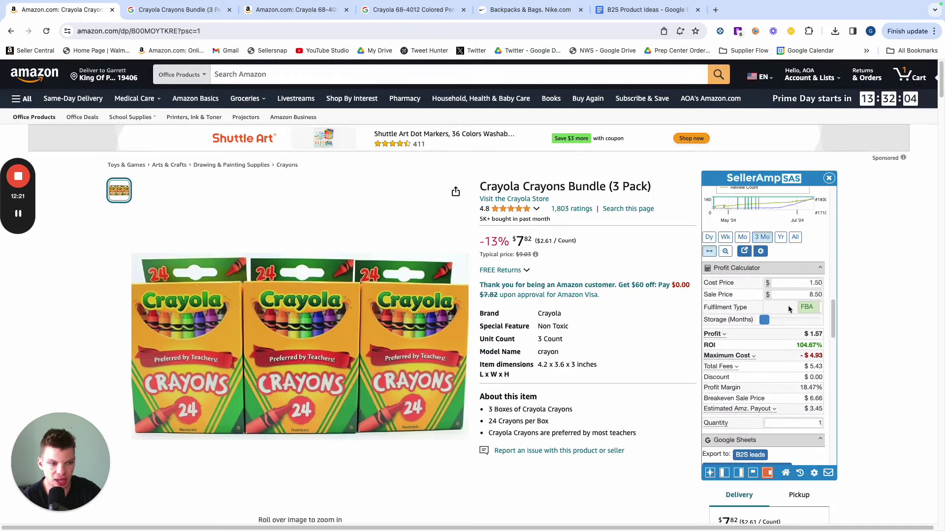
pyautogui.click(807, 307)
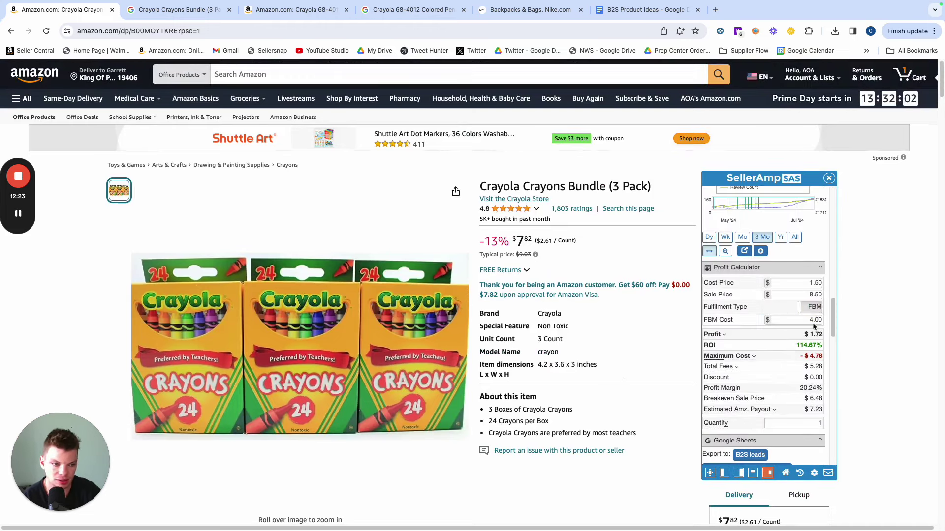
# Set the FBM cost to 4.50 in the Profit Calculator.
pyautogui.click(812, 320)
pyautogui.press('BackSpace')
pyautogui.press('BackSpace')
pyautogui.write('50')
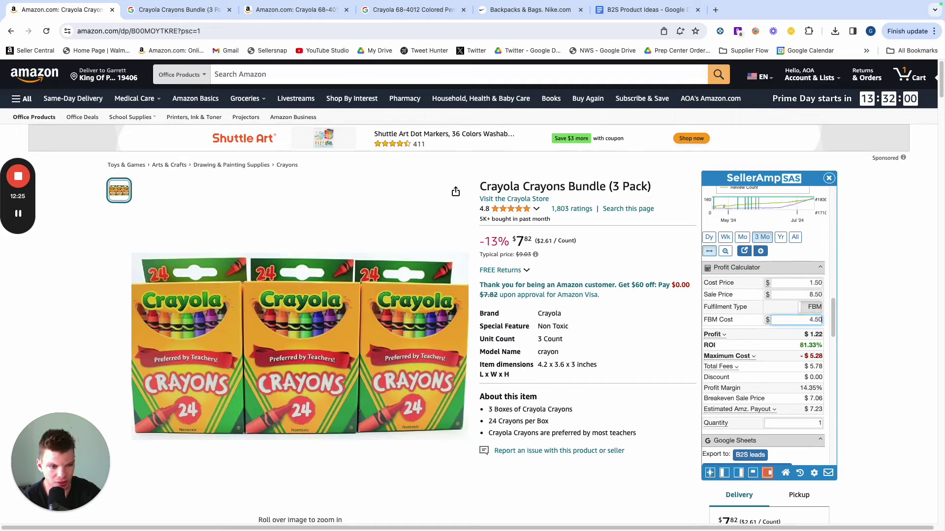
pyautogui.click(861, 344)
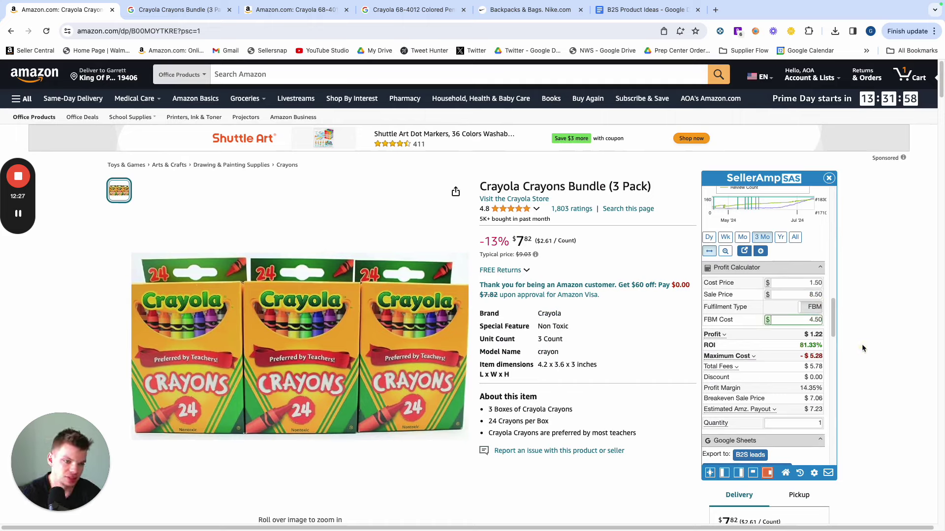
# Set the FBM cost to 5.00 and return to SellerAmp's quick info to check the profit.
pyautogui.doubleClick(809, 320)
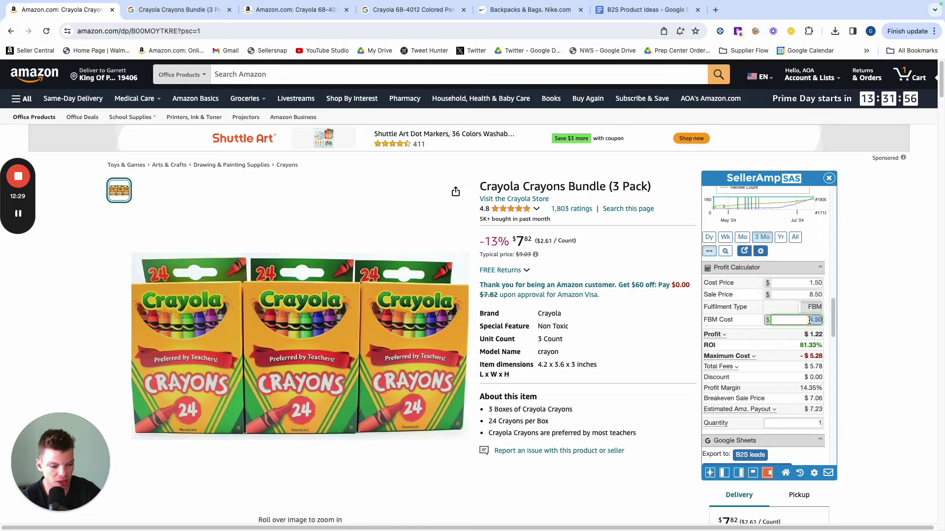
pyautogui.write('5.00')
pyautogui.click(854, 331)
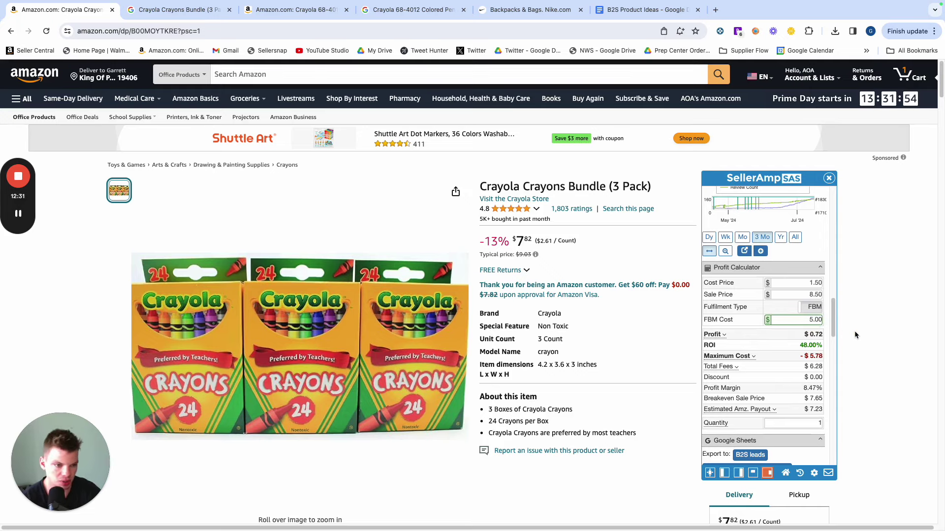
pyautogui.scroll(10, 755, 337)
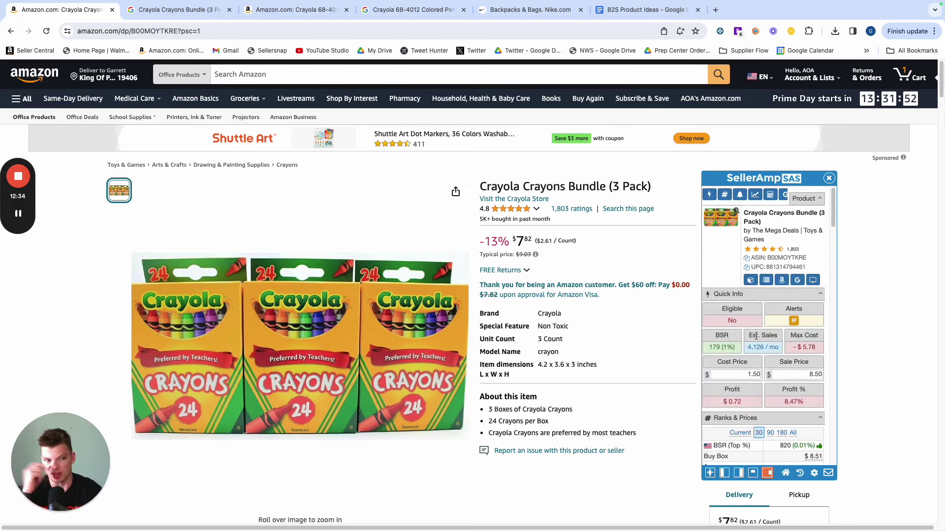
pyautogui.moveTo(42, 457)
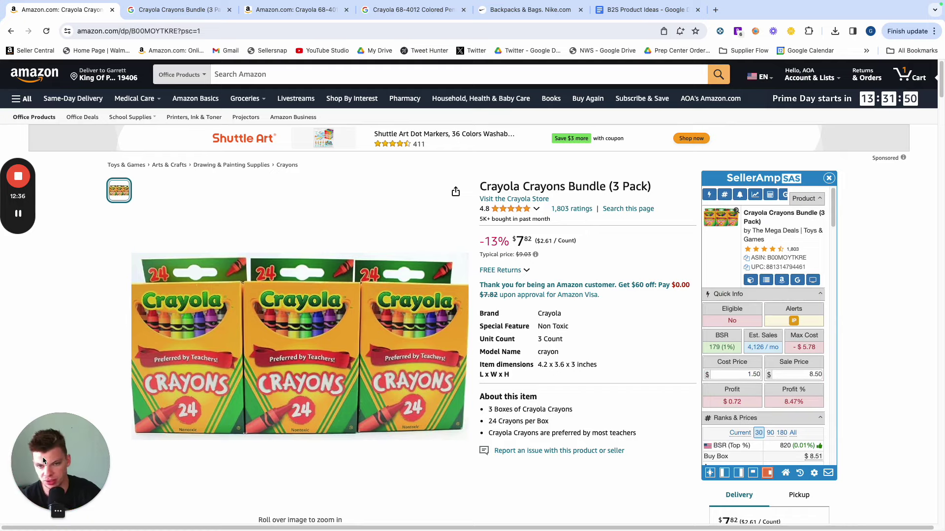
pyautogui.moveTo(273, 294)
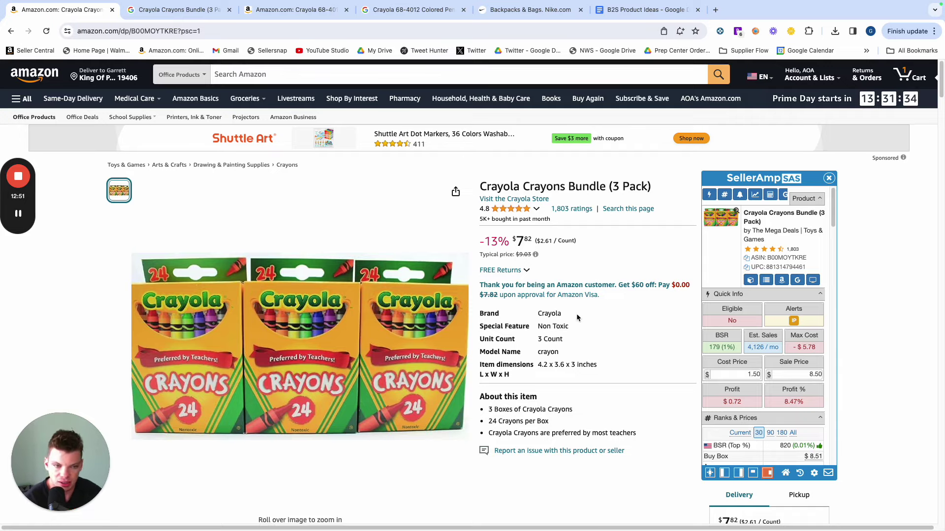
# Examine the bundle's Keepa history for late summer 2023, for about June to November 2022, over the full range, and over the past year.
pyautogui.scroll(-15, 262, 268)
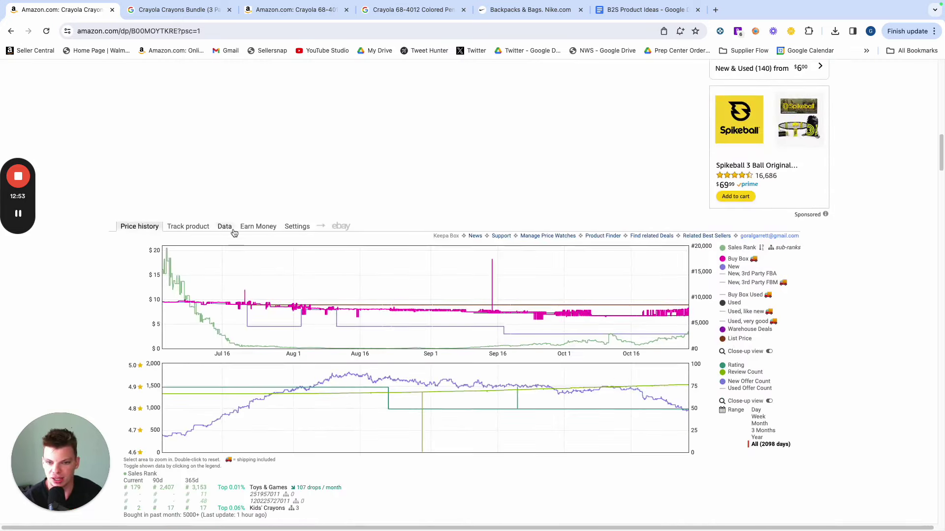
pyautogui.click(197, 228)
pyautogui.click(143, 228)
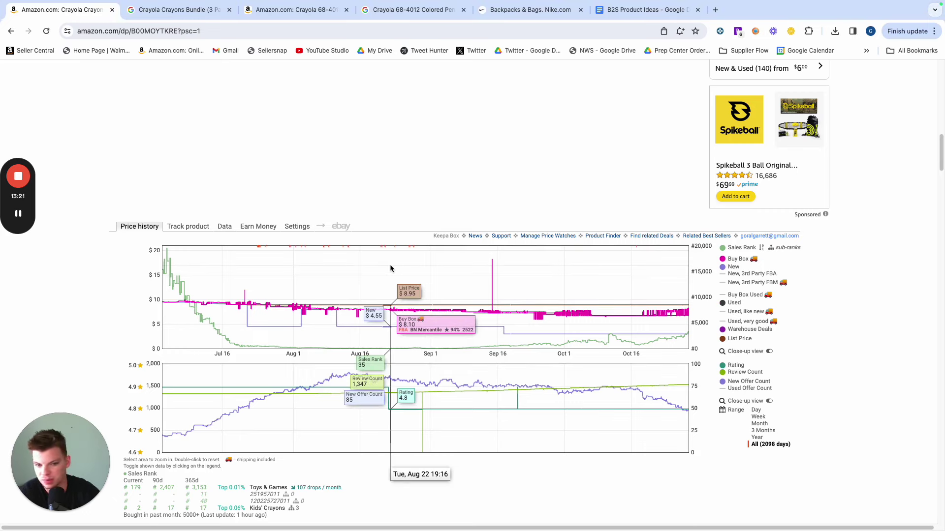
pyautogui.click(764, 445)
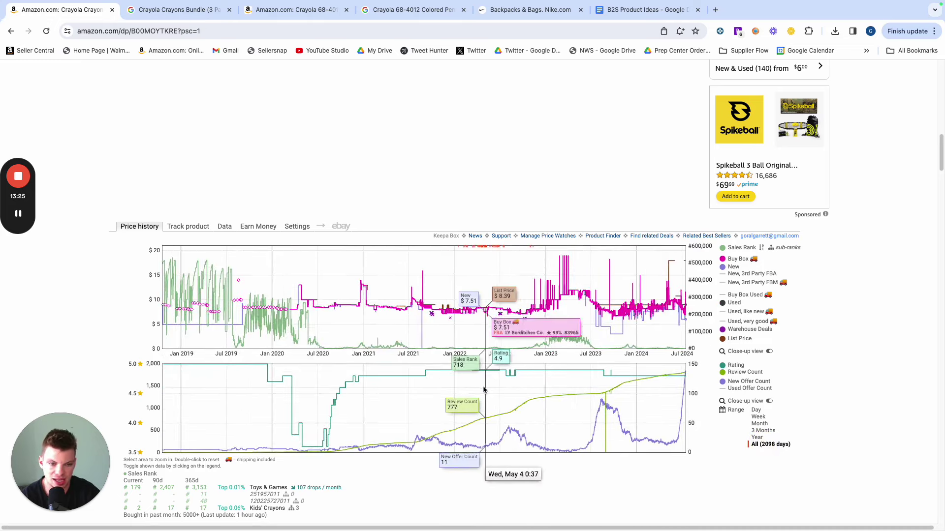
pyautogui.moveTo(491, 389); pyautogui.dragTo(532, 385)
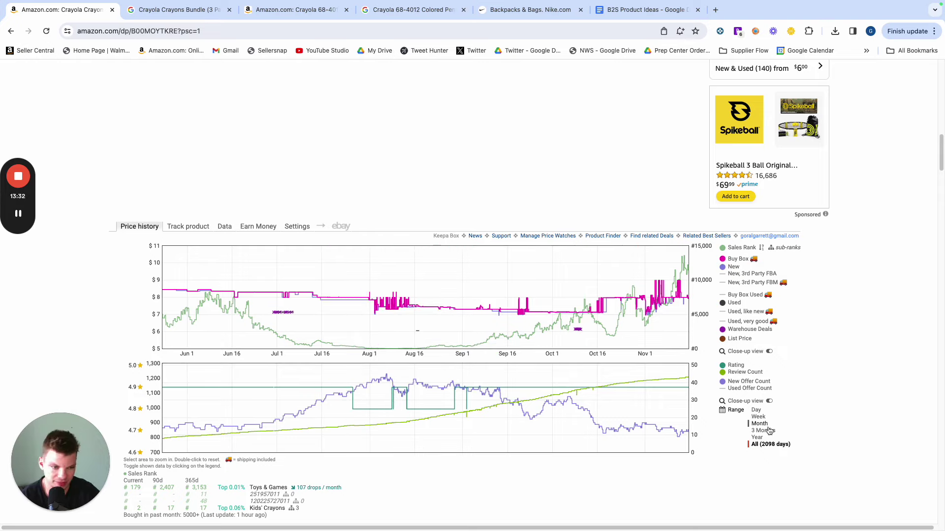
pyautogui.click(763, 443)
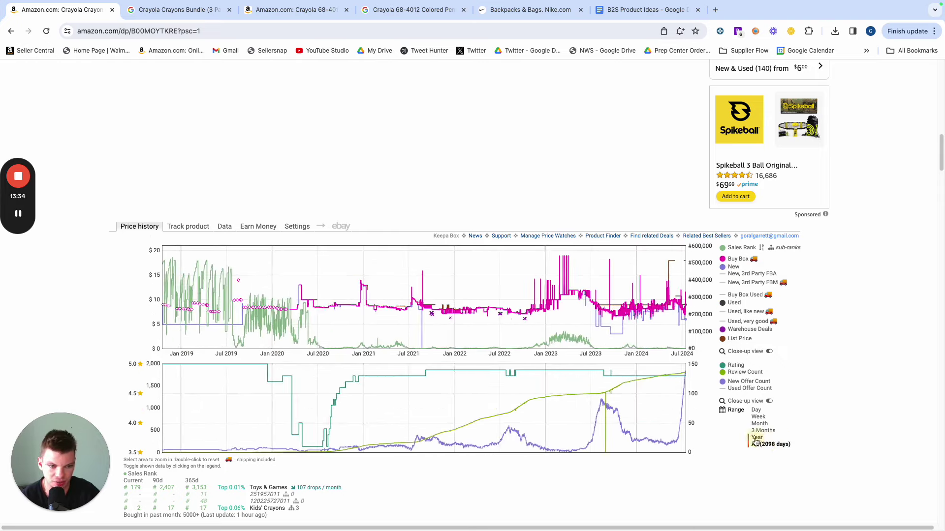
pyautogui.click(757, 438)
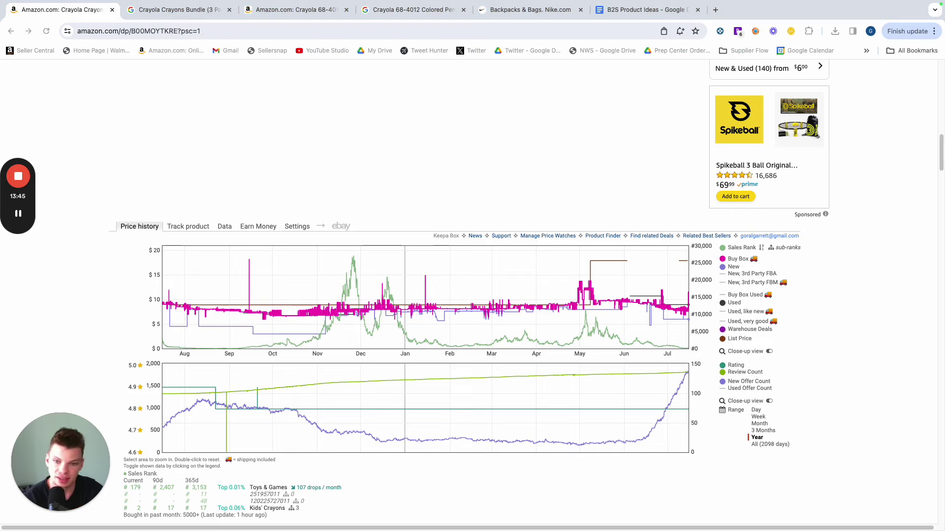
pyautogui.scroll(15, 393, 247)
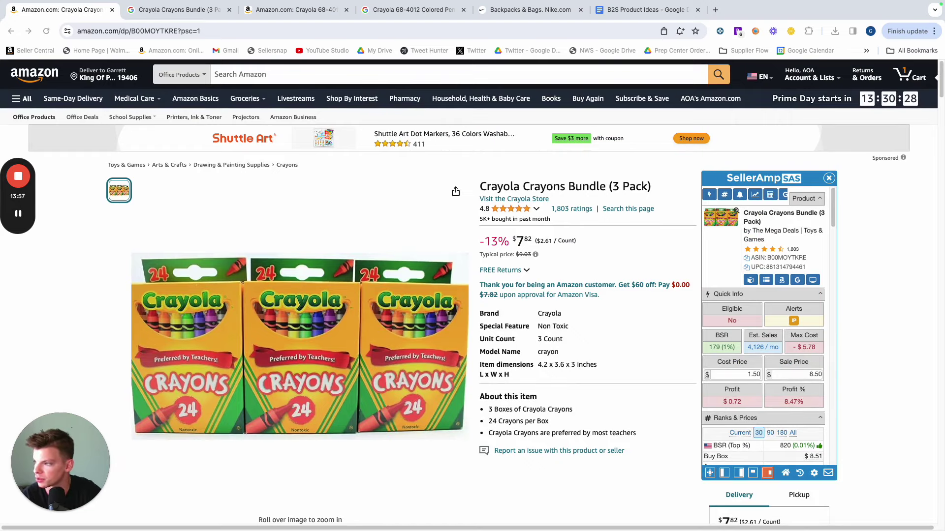
# Switch to Jungle Scout's Amazon Sales Estimator and set the marketplace to United States of America.
pyautogui.moveTo(488, 15); pyautogui.dragTo(698, 10)
pyautogui.scroll(-2, 322, 335)
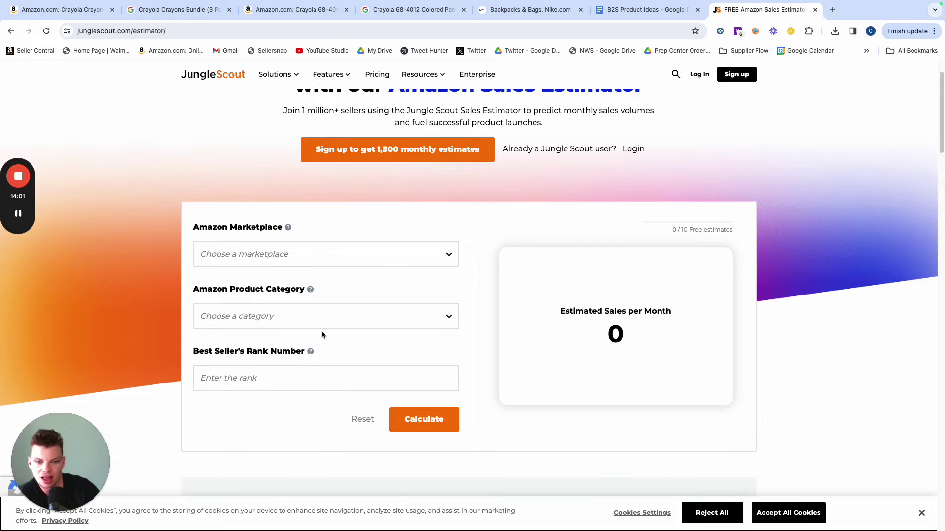
pyautogui.click(296, 262)
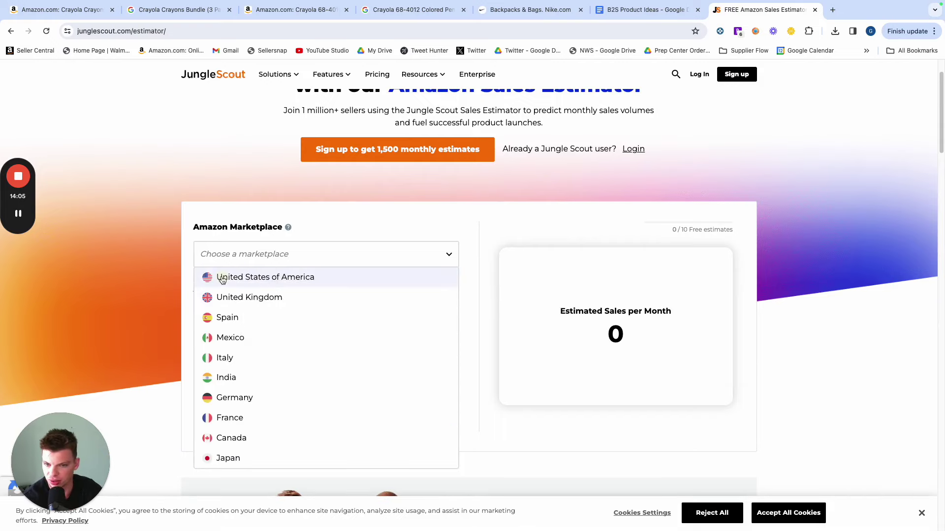
pyautogui.click(220, 277)
# Set the estimator's Amazon product category to Toys & Games.
pyautogui.click(239, 320)
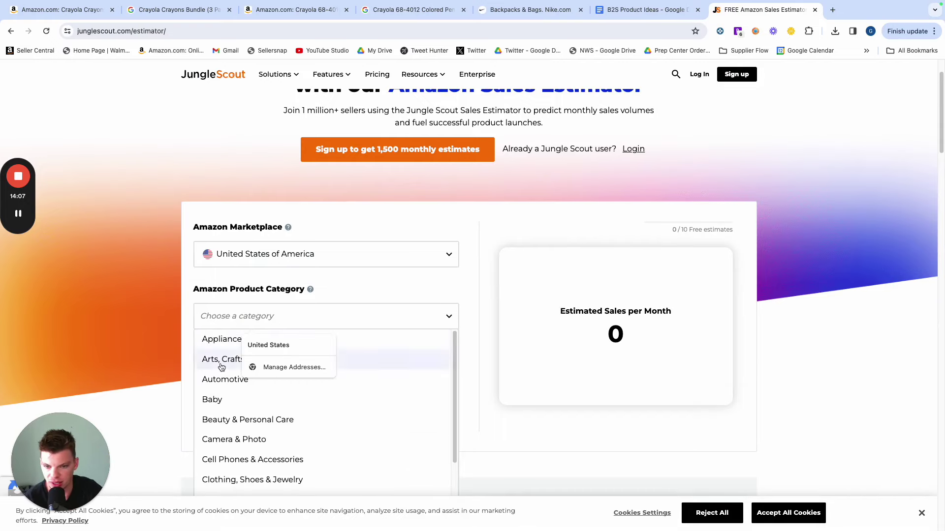
pyautogui.scroll(2, 239, 467)
pyautogui.scroll(-3, 219, 411)
pyautogui.scroll(-6, 219, 410)
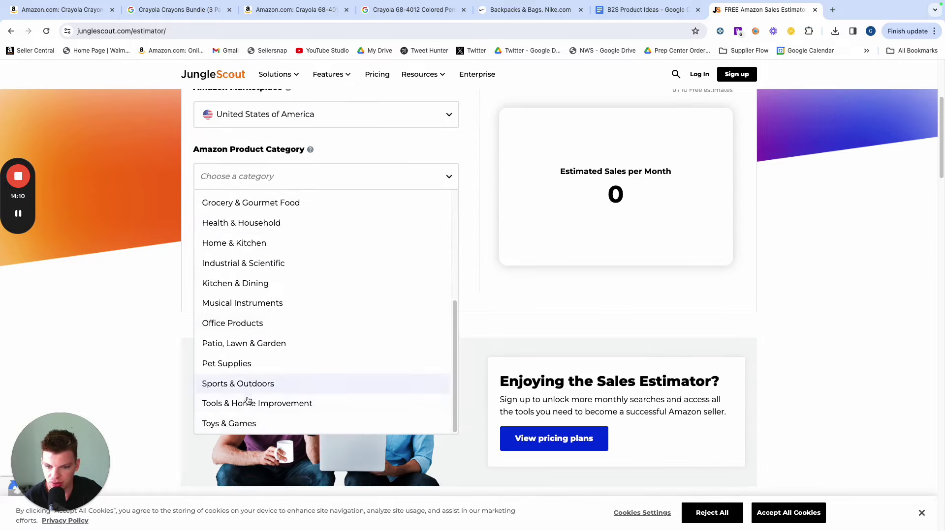
pyautogui.click(241, 423)
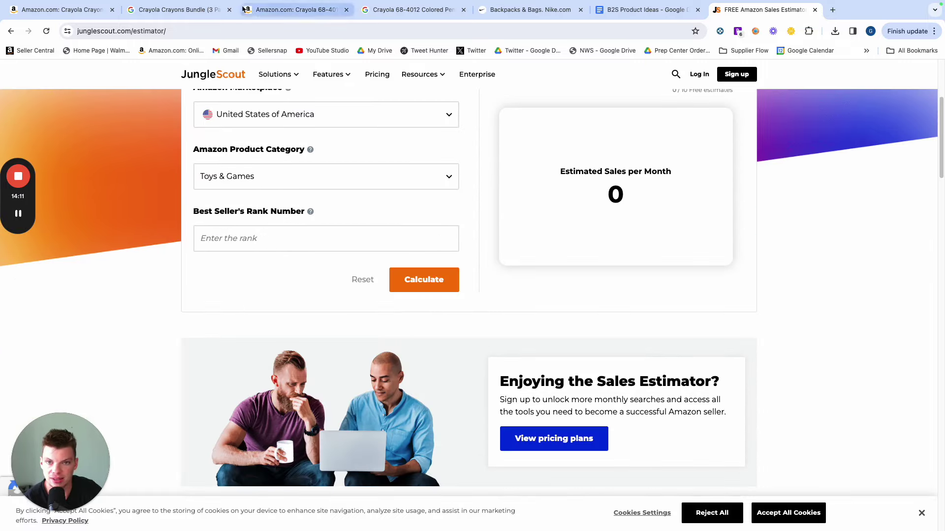
# Revisit the Crayola colored pencils and crayons listings, and calculate the estimated monthly Toys & Games sales for a best seller's rank of 60.
pyautogui.click(274, 10)
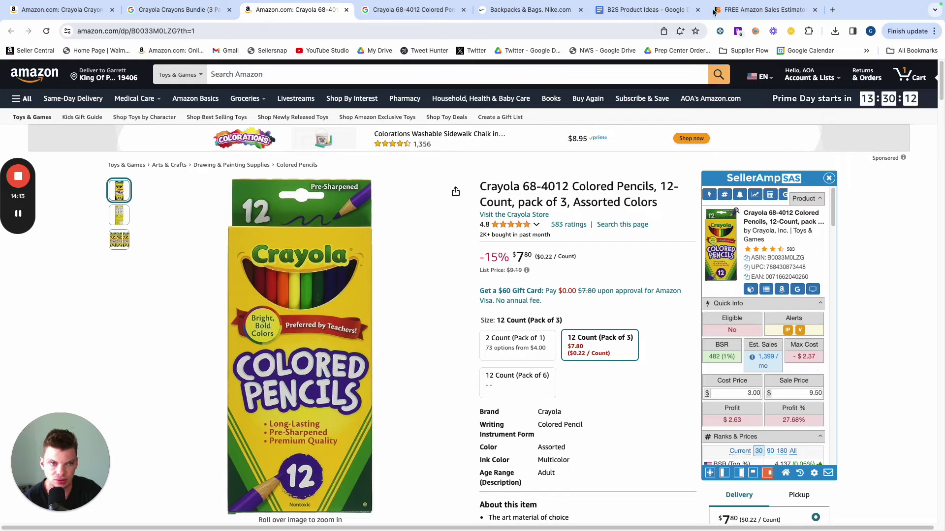
pyautogui.click(64, 10)
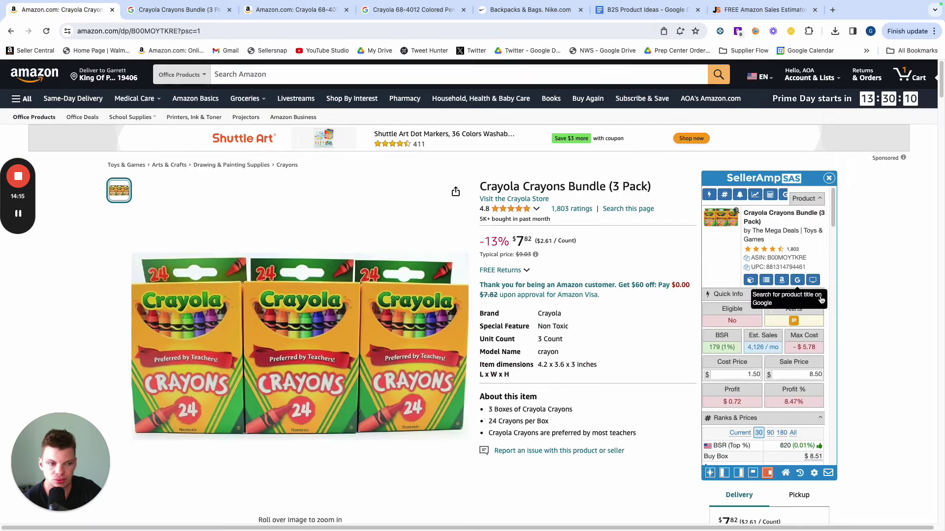
pyautogui.click(763, 10)
pyautogui.click(243, 239)
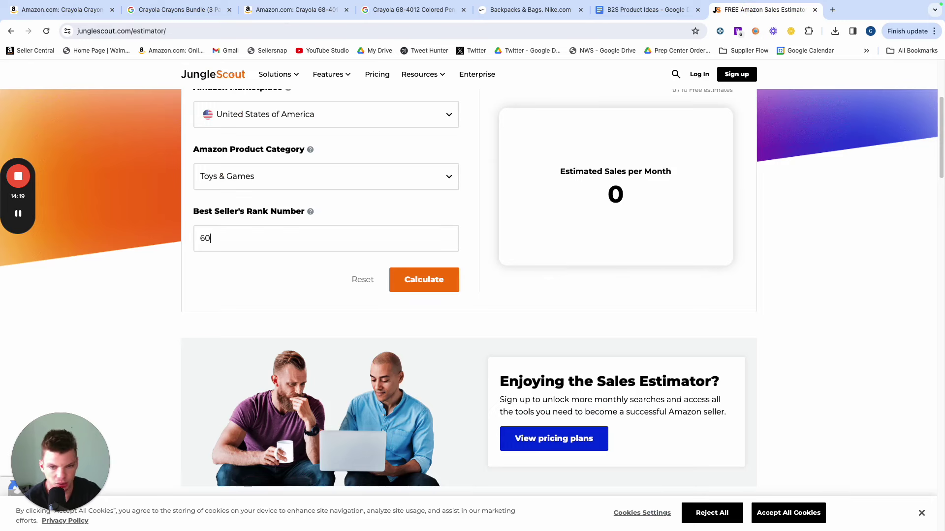
pyautogui.scroll(3, 266, 286)
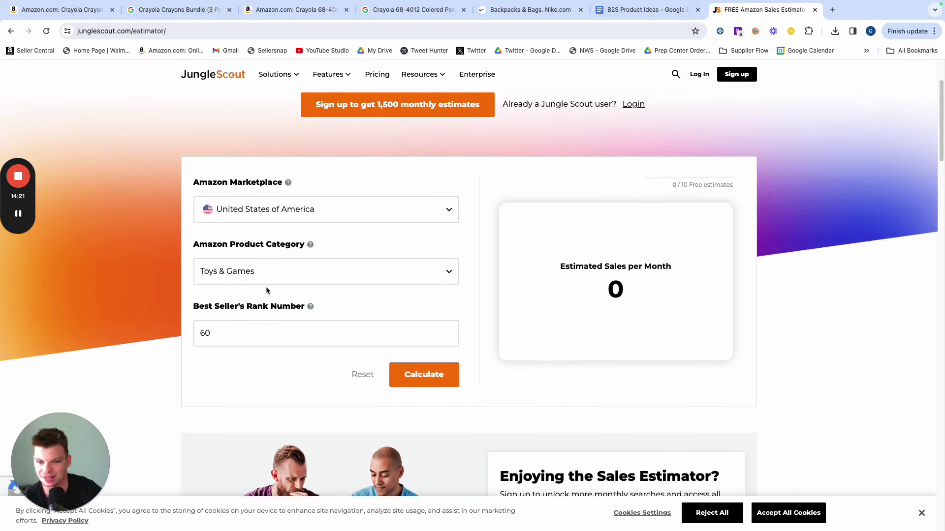
pyautogui.click(422, 375)
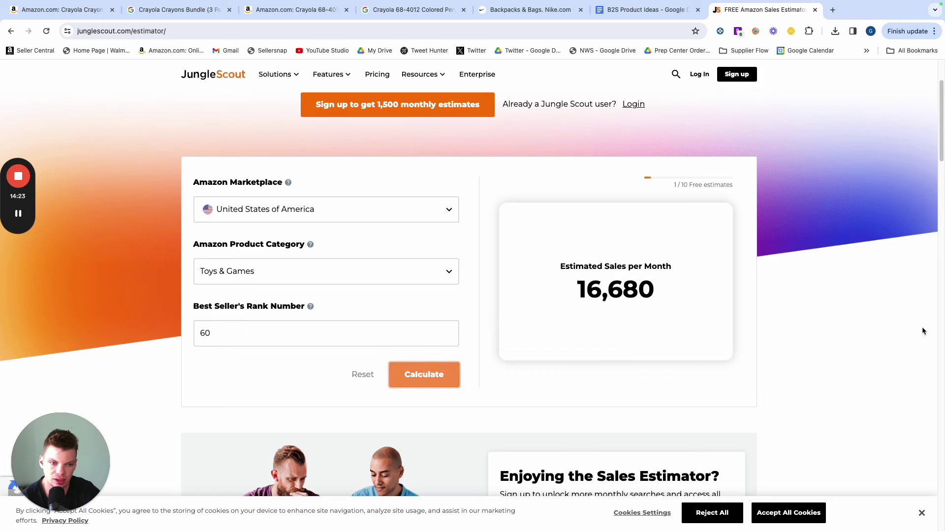
pyautogui.moveTo(591, 293); pyautogui.dragTo(658, 297)
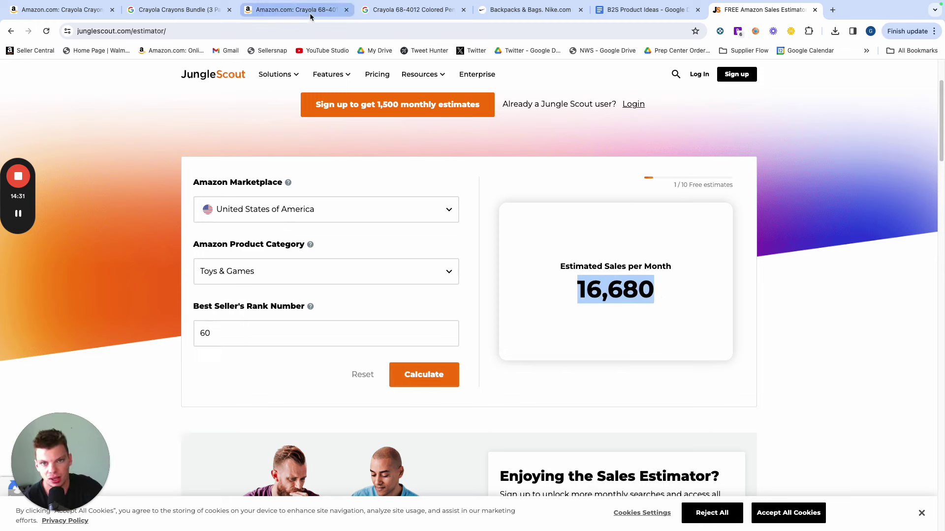
# Examine the colored pencils 3-pack's Keepa history over the past month and three months, and compare it with the sales estimate.
pyautogui.click(291, 10)
pyautogui.scroll(-10, 541, 339)
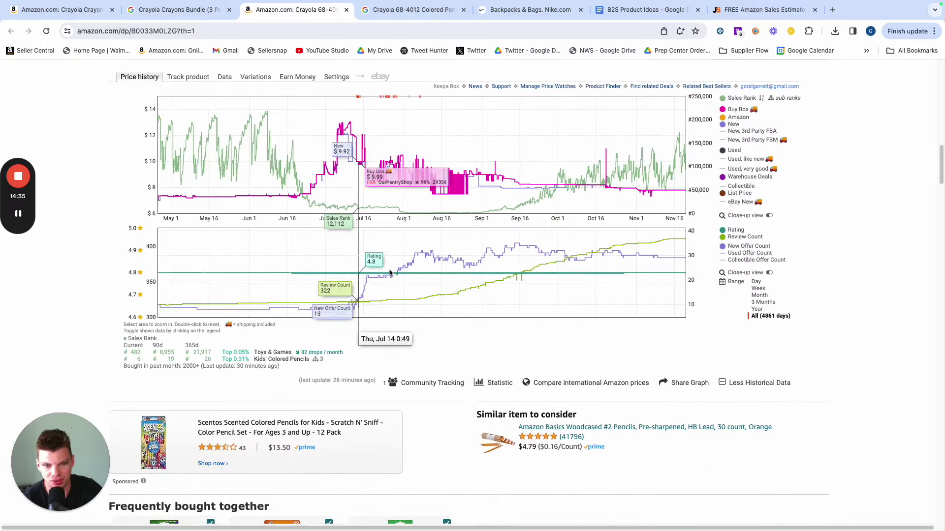
pyautogui.click(759, 296)
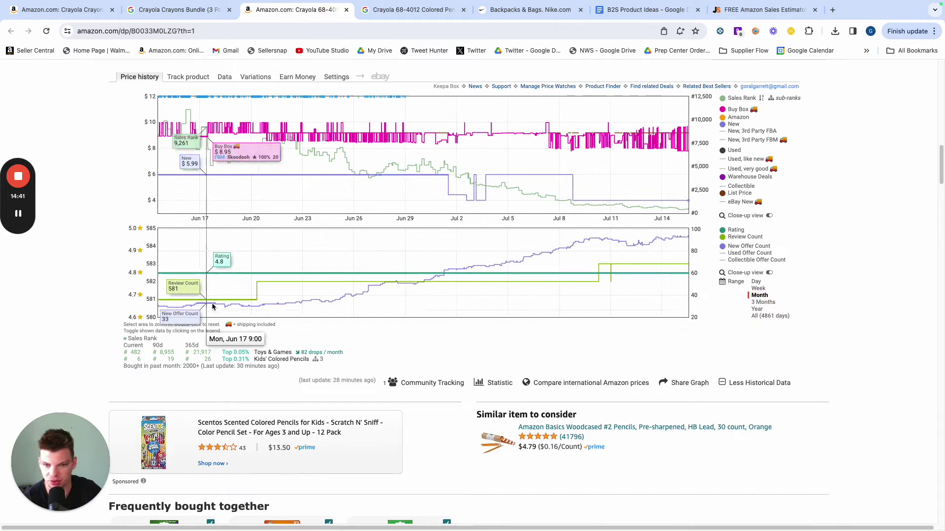
pyautogui.click(761, 303)
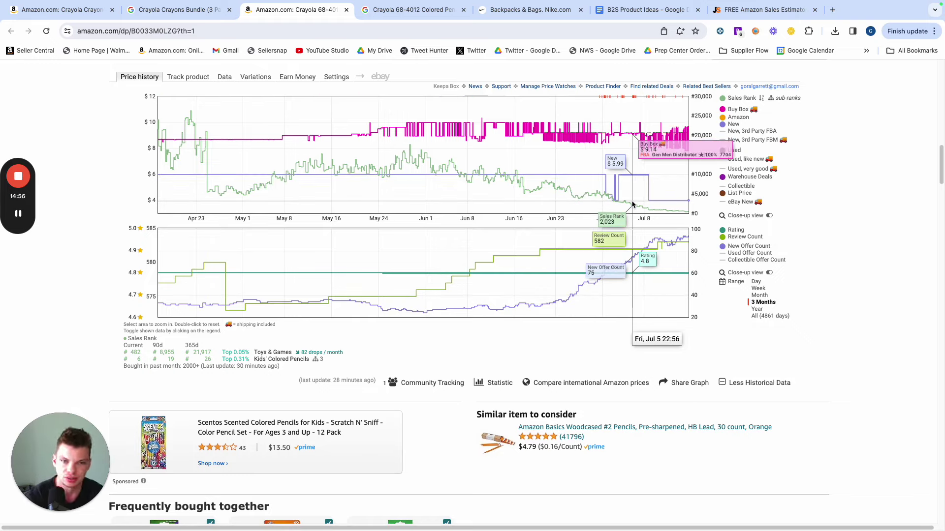
pyautogui.click(777, 10)
pyautogui.doubleClick(609, 294)
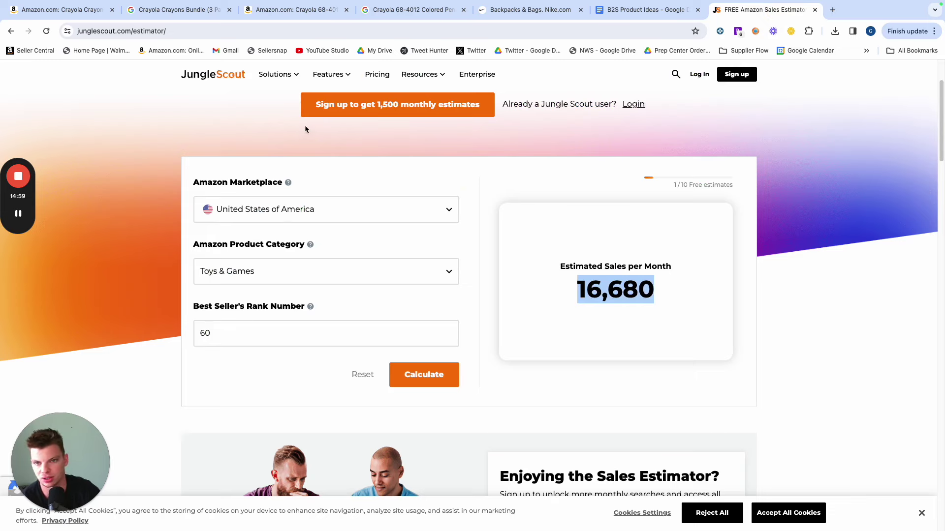
# Reload the Crayola colored pencils listing and show its Keepa price history for the past year.
pyautogui.click(295, 9)
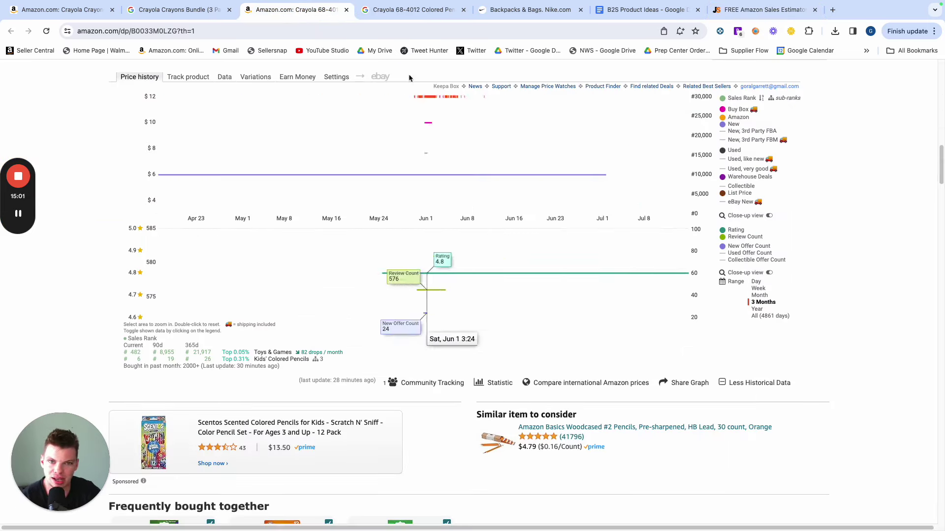
pyautogui.click(389, 31)
pyautogui.press('Return')
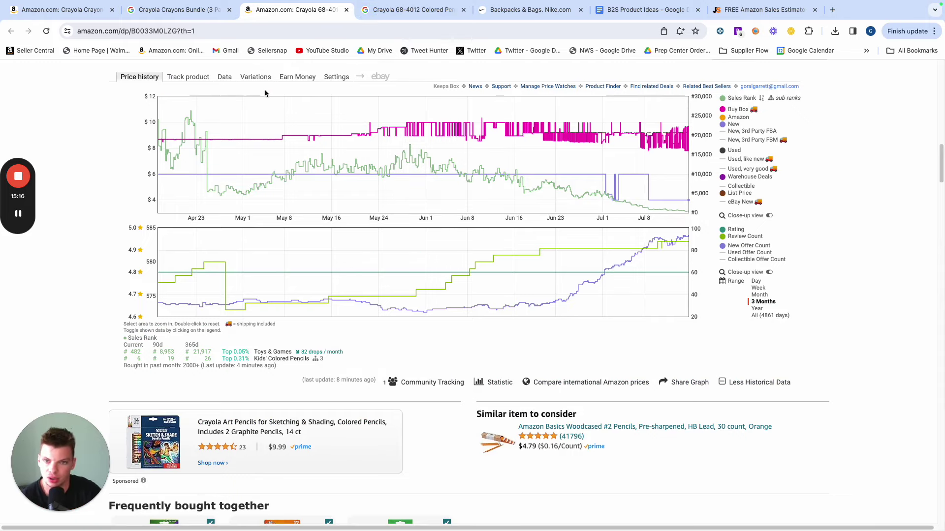
pyautogui.click(757, 309)
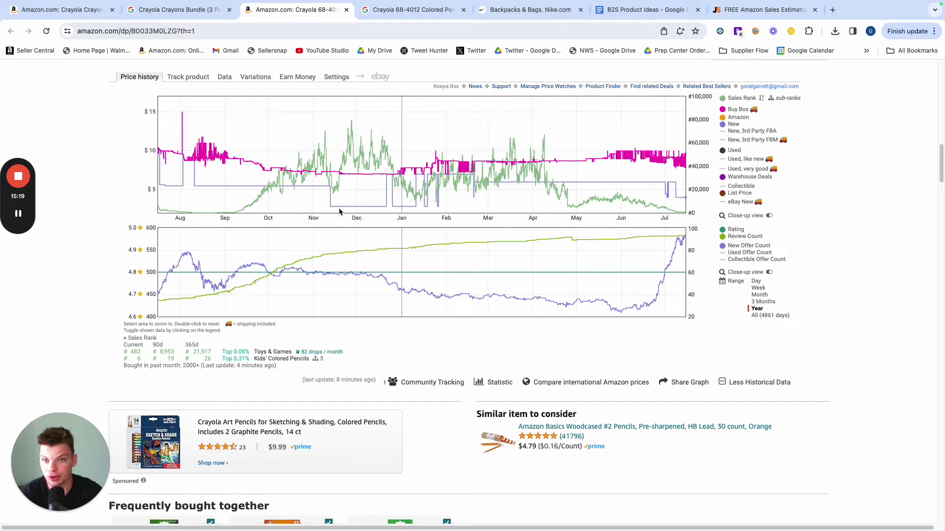
# Show Keepa's Buy Box statistics for the colored pencils over 365 days, sorted by highest average price.
pyautogui.click(224, 78)
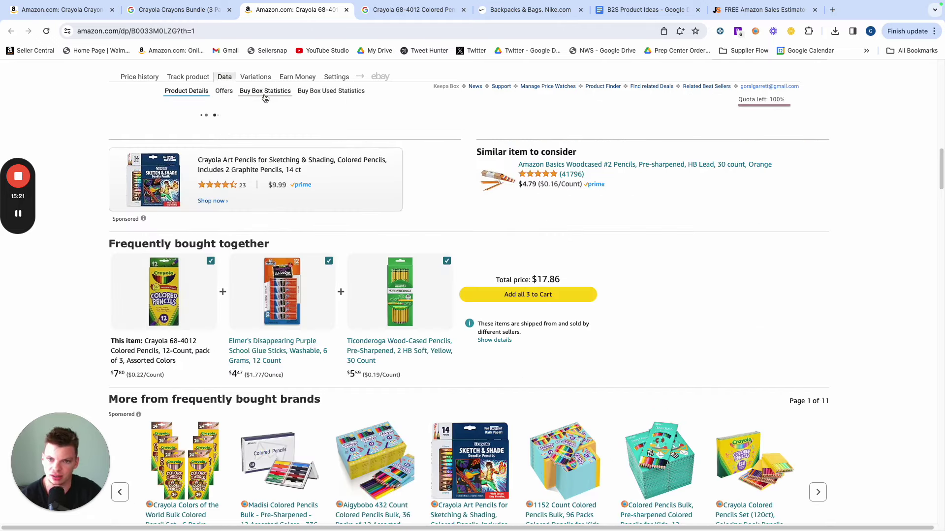
pyautogui.click(265, 92)
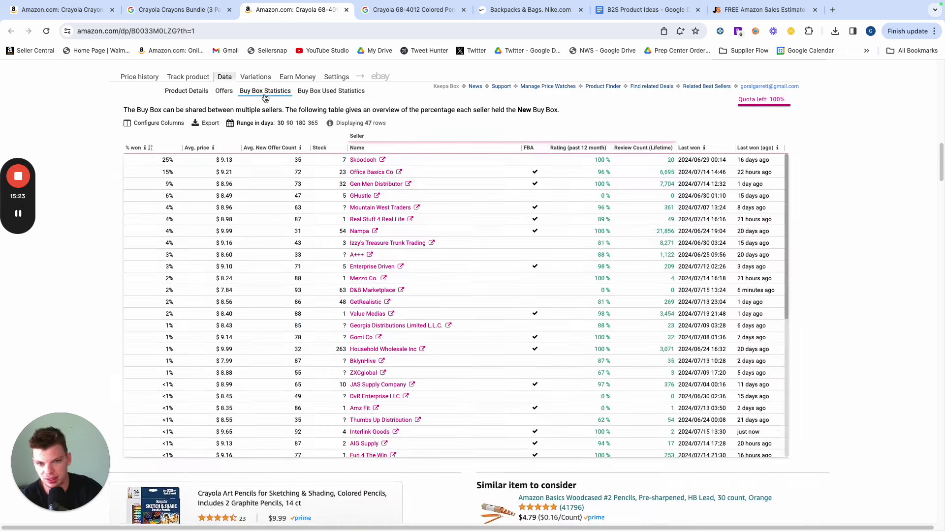
pyautogui.click(311, 127)
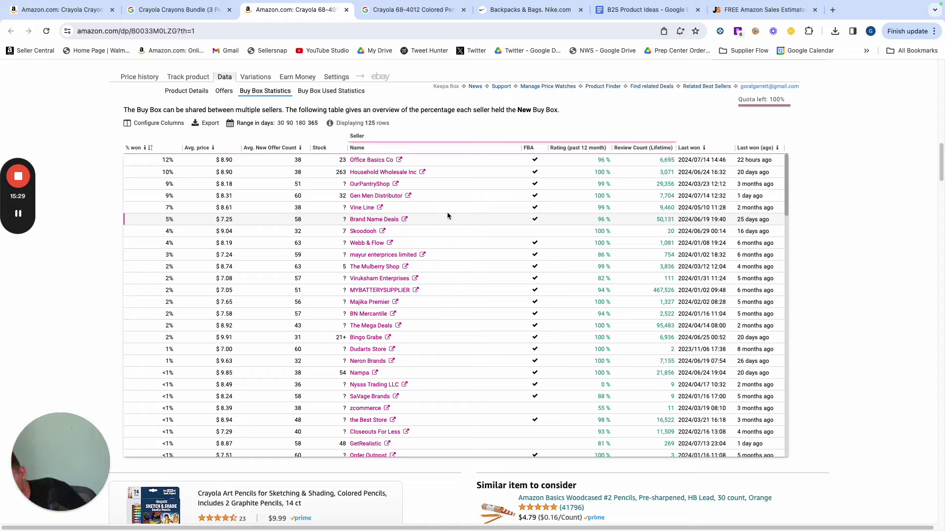
pyautogui.click(199, 149)
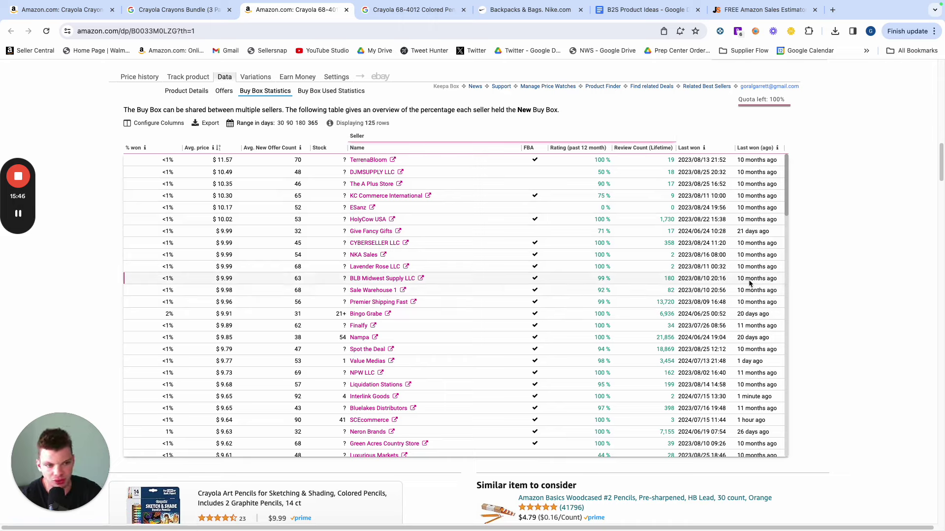
# Open the BLB Midwest Supply LLC storefront from the seller list and look through its first page of products.
pyautogui.click(417, 278)
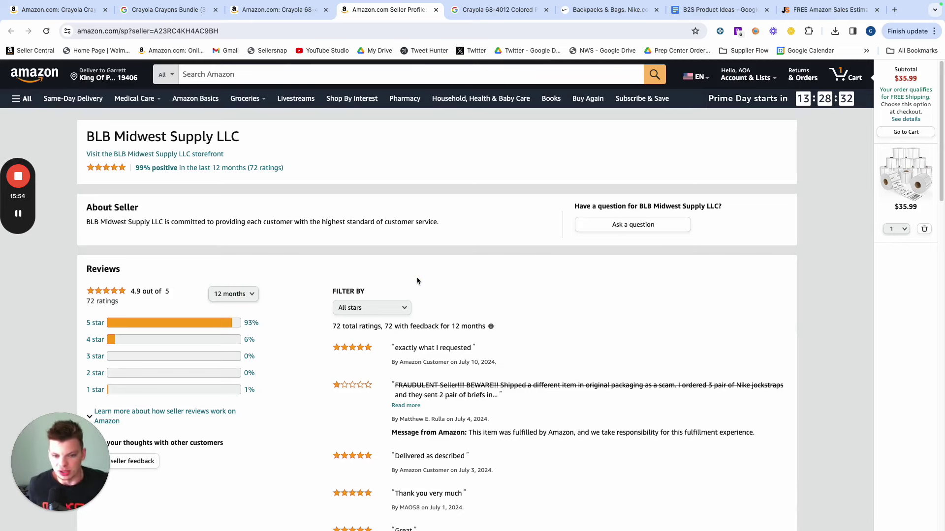
pyautogui.click(179, 155)
pyautogui.scroll(-20, 289, 275)
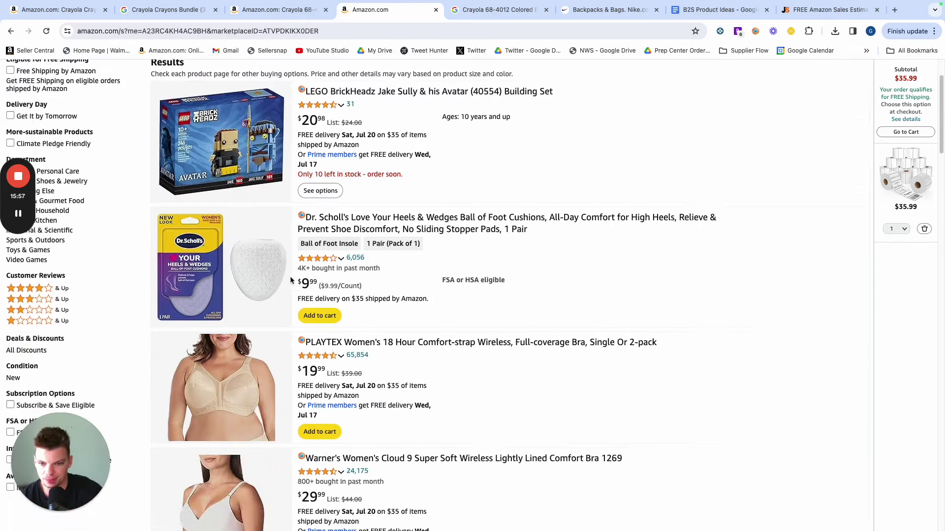
pyautogui.scroll(-10, 290, 275)
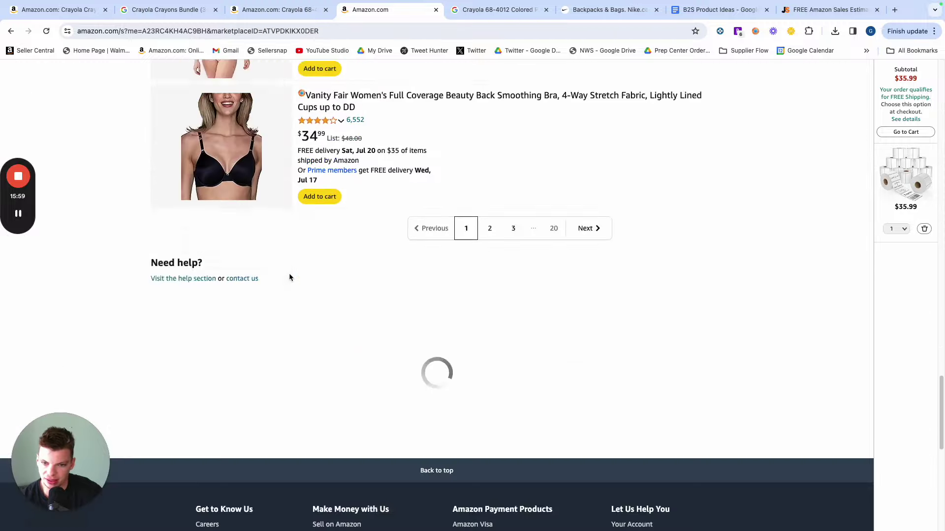
# Browse pages 2 through 6 of the BLB Midwest Supply LLC storefront for product leads.
pyautogui.click(490, 197)
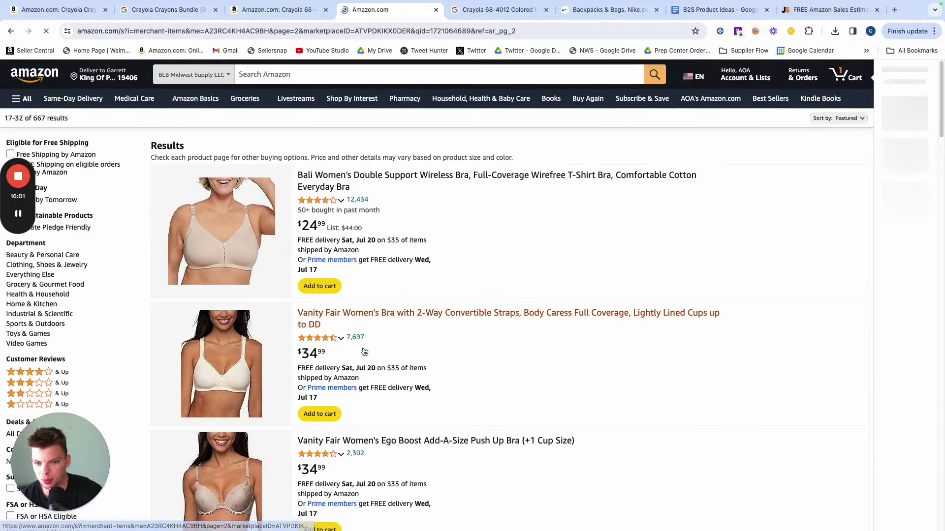
pyautogui.scroll(-20, 362, 350)
pyautogui.scroll(-5, 362, 353)
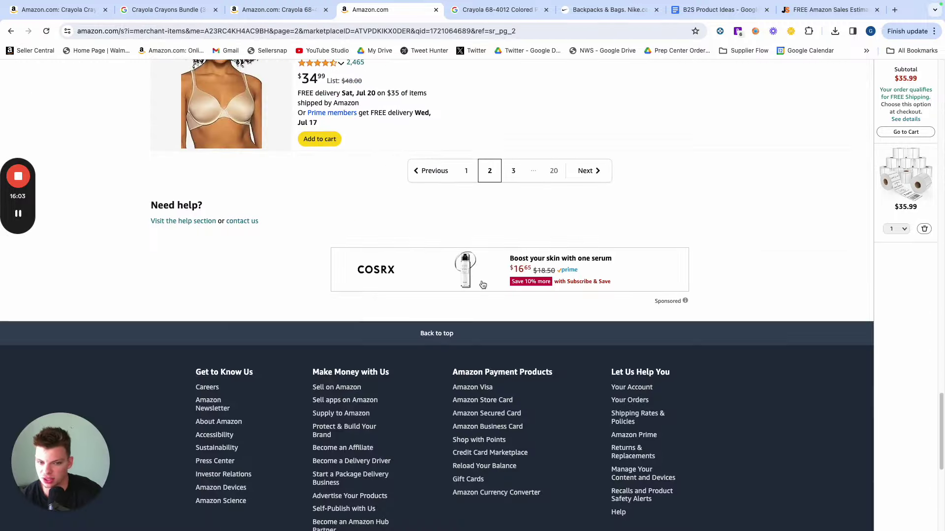
pyautogui.click(511, 172)
pyautogui.scroll(-20, 434, 305)
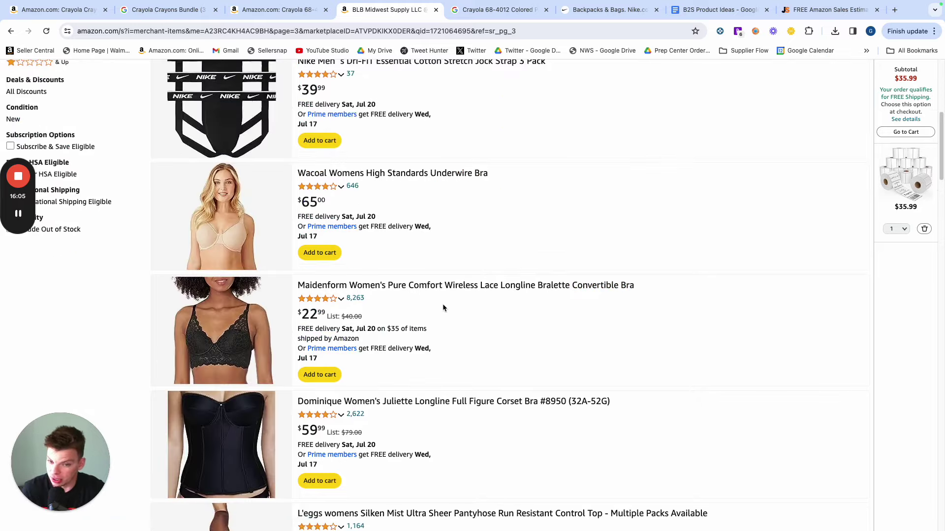
pyautogui.scroll(-8, 441, 304)
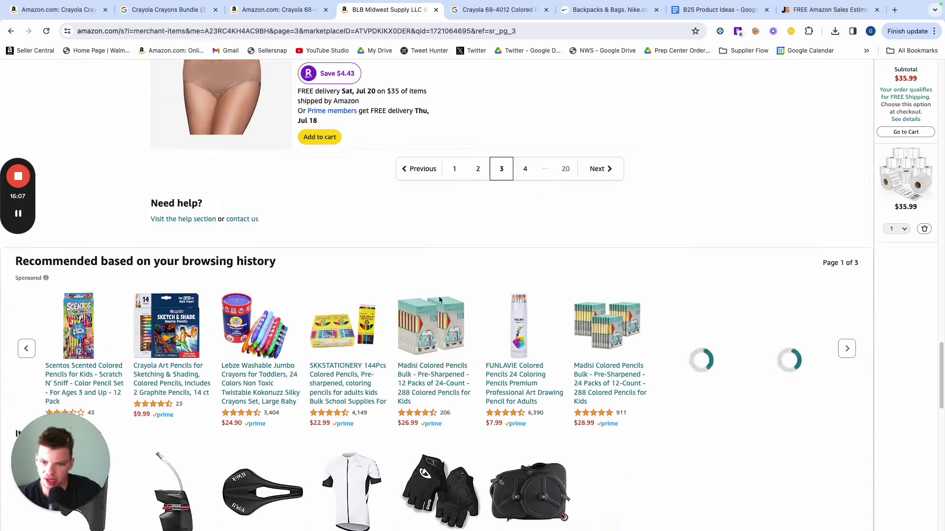
pyautogui.scroll(1, 515, 242)
pyautogui.click(522, 225)
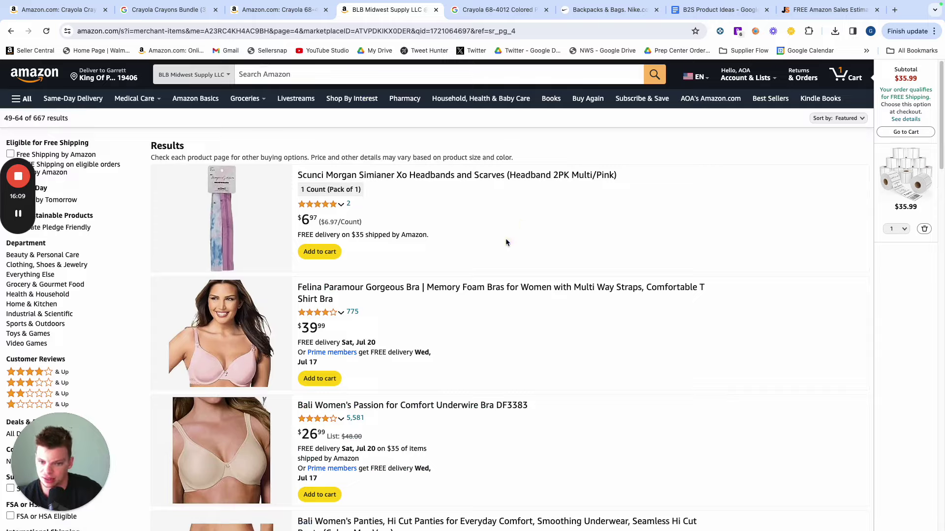
pyautogui.scroll(-20, 393, 358)
pyautogui.scroll(-8, 393, 360)
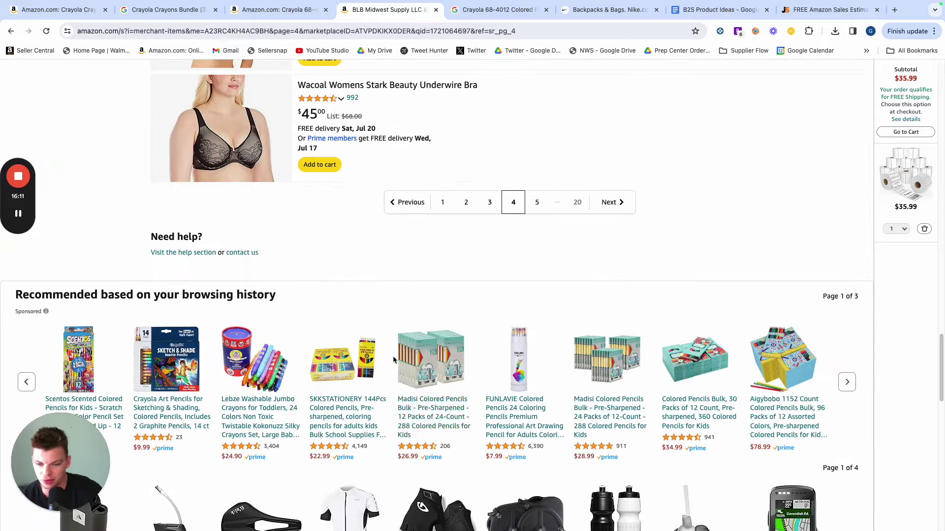
pyautogui.click(537, 202)
pyautogui.scroll(-10, 392, 347)
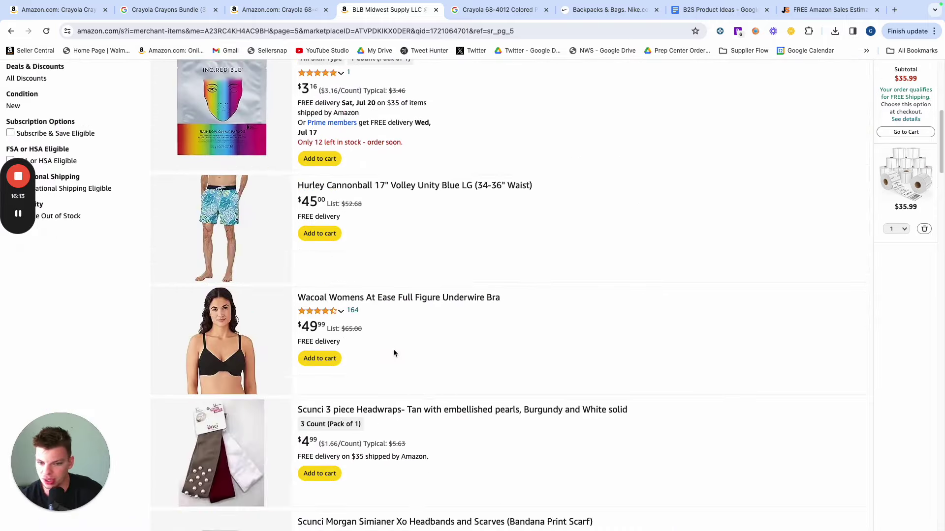
pyautogui.scroll(-15, 391, 348)
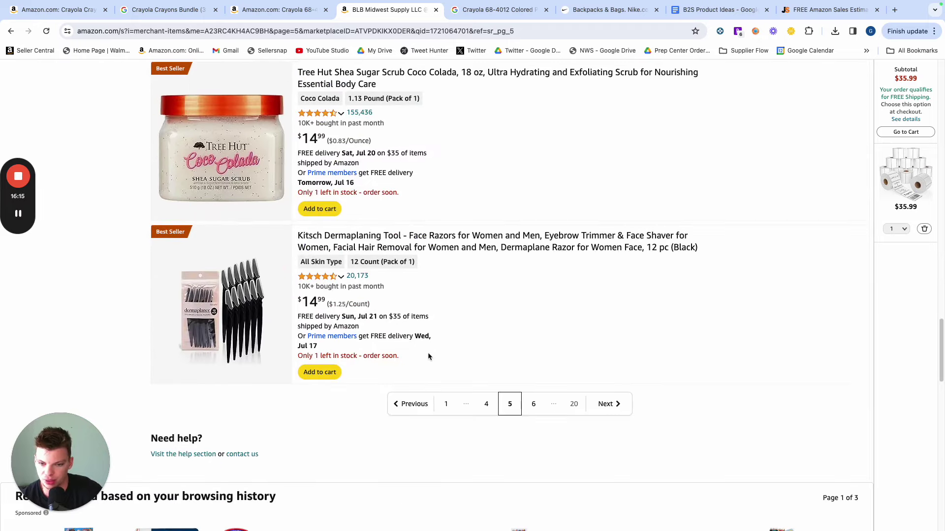
pyautogui.click(527, 406)
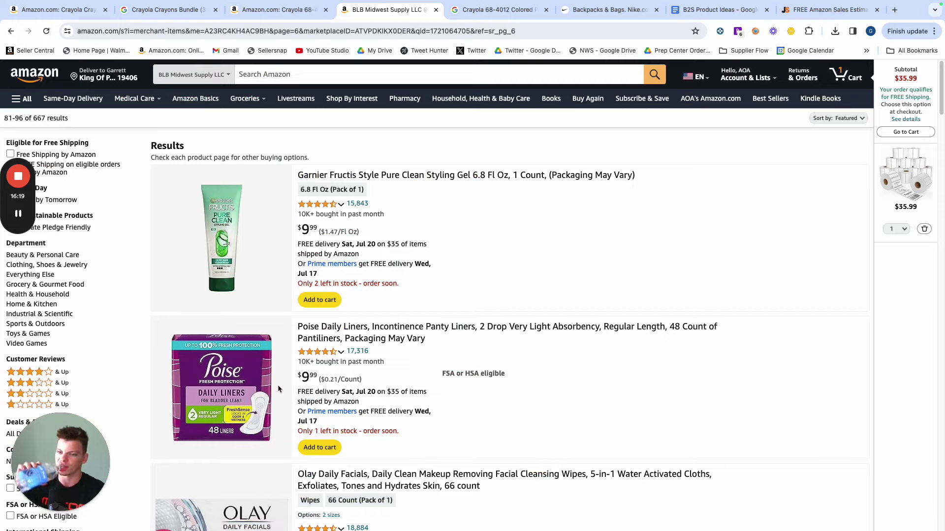
# Filter the storefront to the Toys & Games department and look through the first page of results.
pyautogui.click(36, 335)
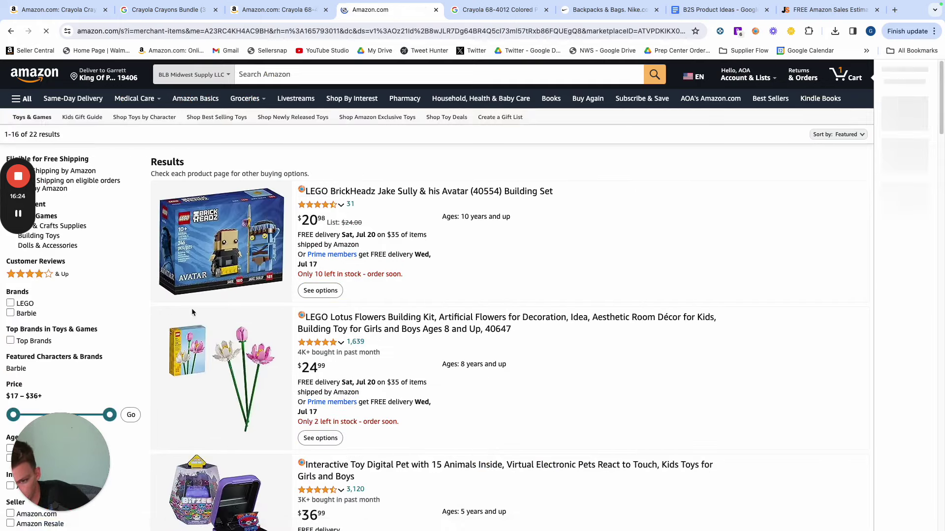
pyautogui.scroll(-10, 237, 310)
pyautogui.scroll(-14, 283, 311)
pyautogui.scroll(8, 268, 253)
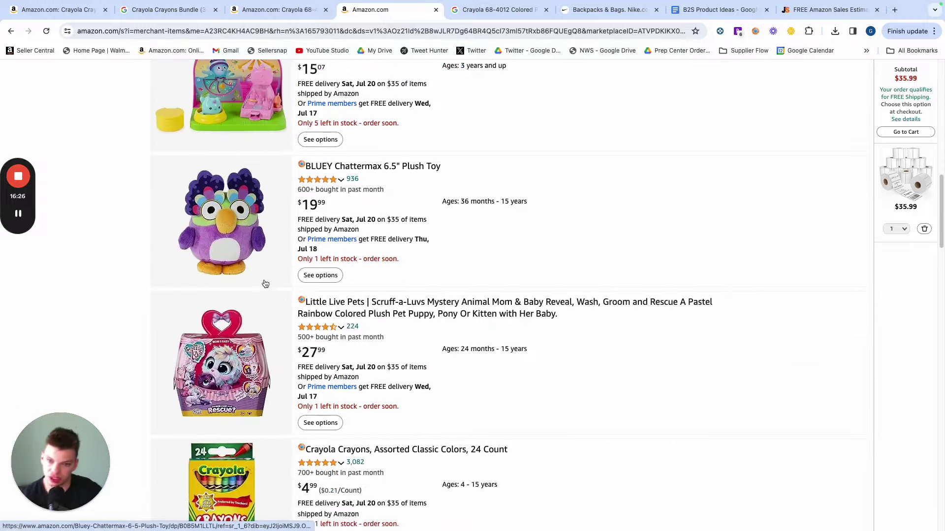
pyautogui.scroll(-2, 265, 283)
pyautogui.scroll(-3, 250, 449)
pyautogui.scroll(-20, 242, 280)
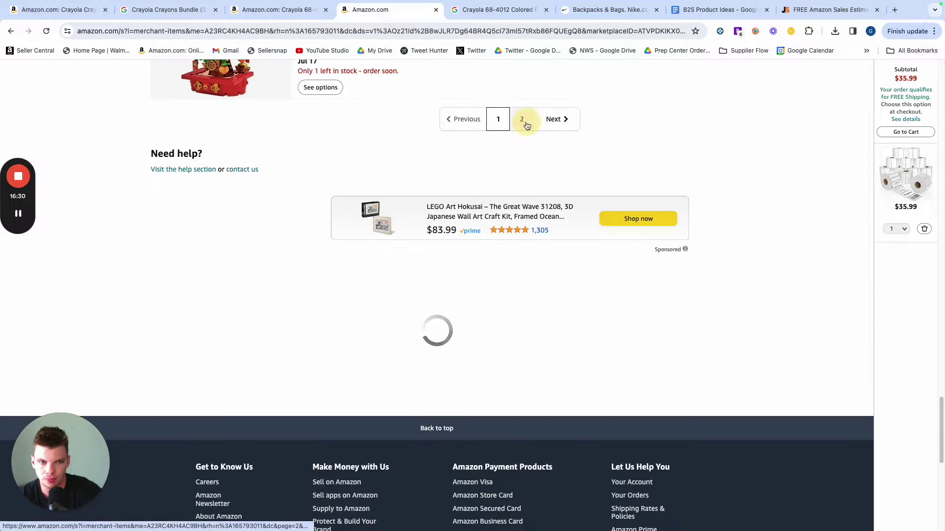
# Look through the second page of the seller's Toys & Games products and return to the first page.
pyautogui.click(522, 120)
pyautogui.scroll(-20, 301, 299)
pyautogui.scroll(15, 301, 299)
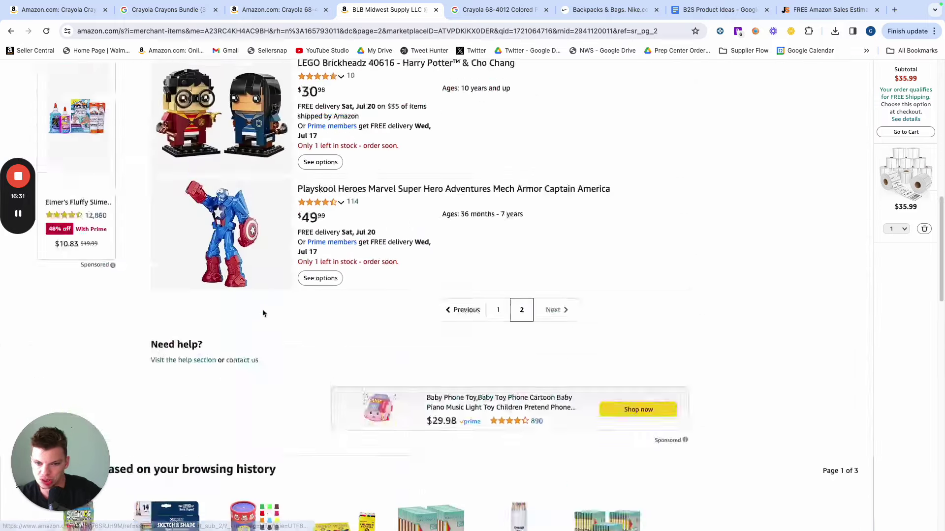
pyautogui.scroll(4, 92, 286)
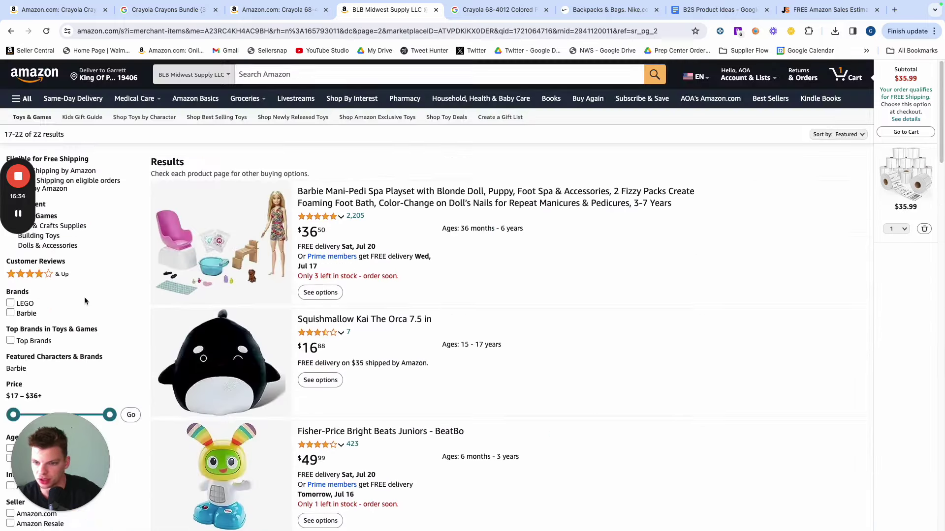
pyautogui.click(11, 30)
pyautogui.scroll(-3, 80, 328)
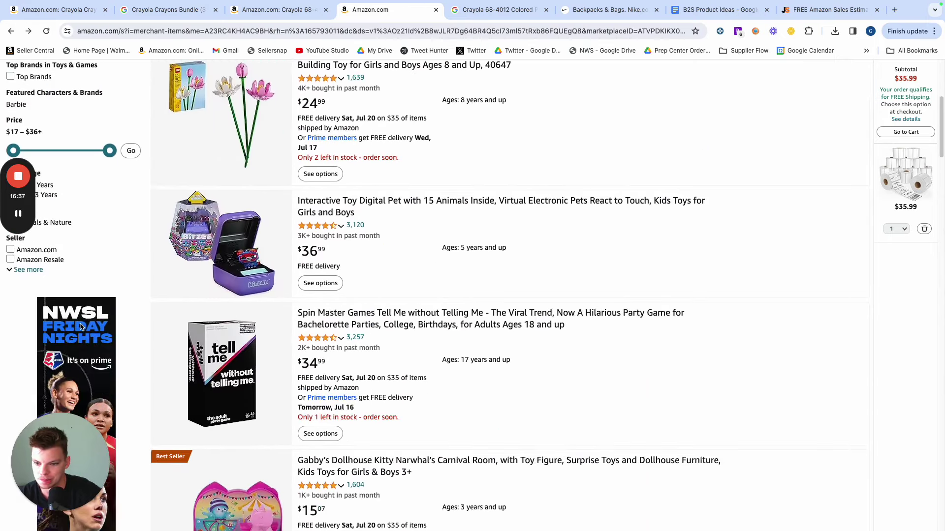
# Filter the BLB Midwest Supply LLC storefront to the Industrial & Scientific department and look through both pages of results.
pyautogui.scroll(5, 80, 323)
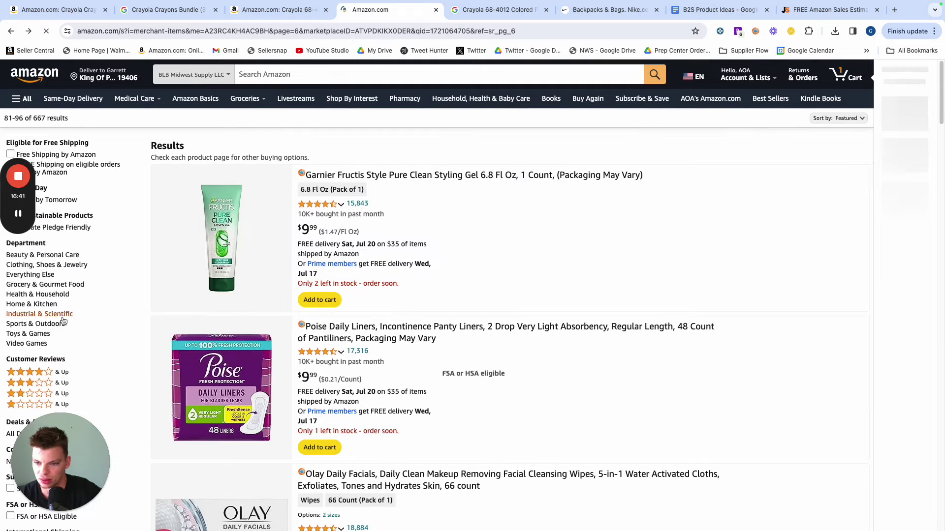
pyautogui.click(48, 319)
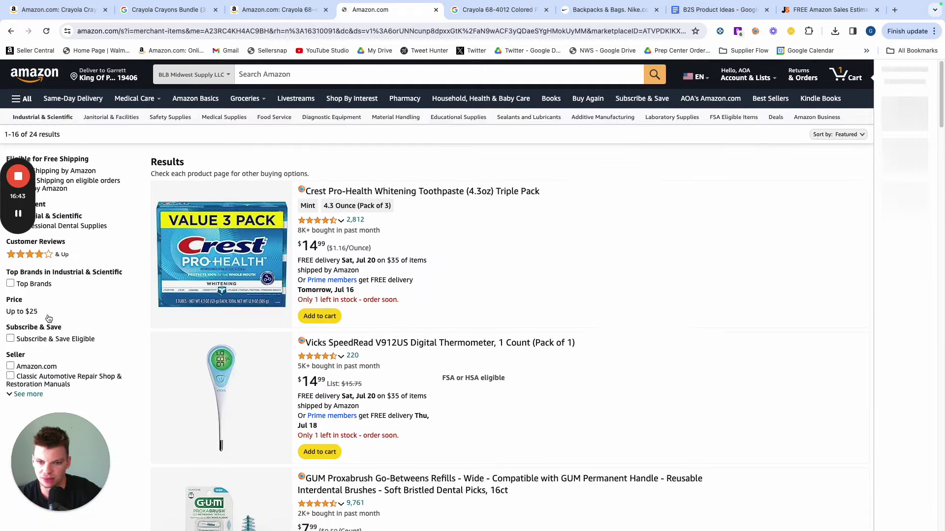
pyautogui.scroll(-5, 286, 320)
pyautogui.scroll(-15, 285, 319)
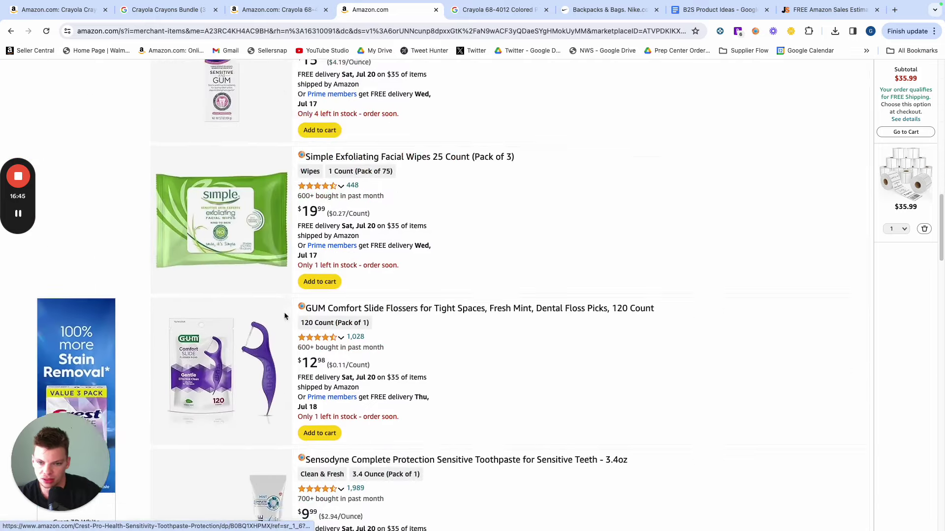
pyautogui.scroll(-15, 288, 315)
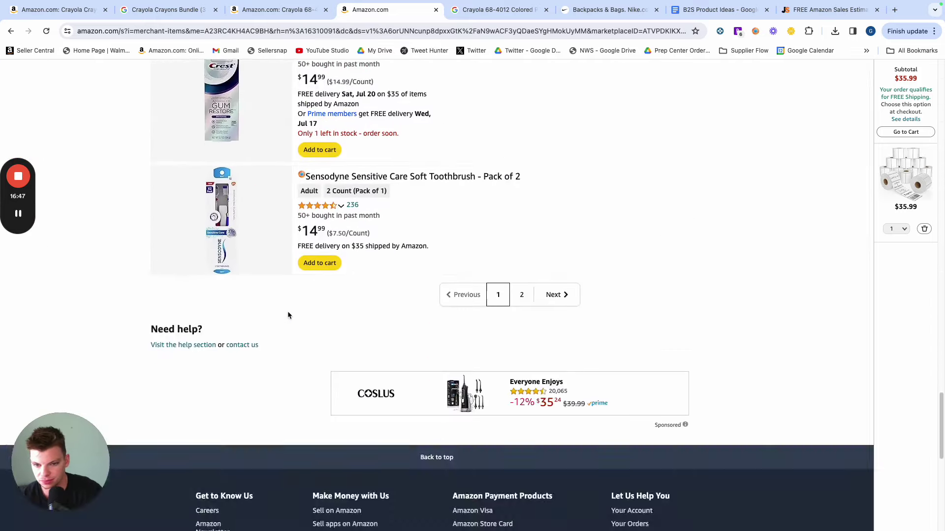
pyautogui.scroll(3, 492, 305)
pyautogui.click(523, 368)
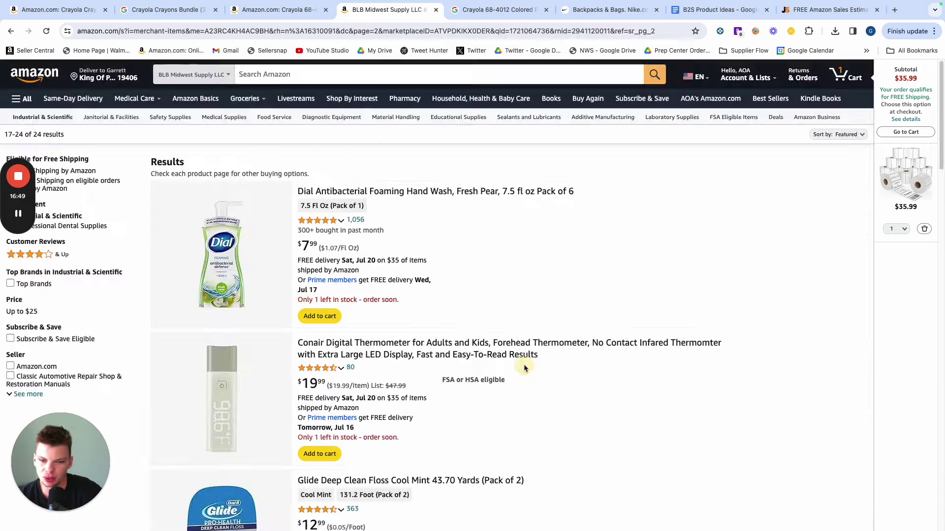
pyautogui.scroll(-10, 432, 263)
pyautogui.scroll(-6, 437, 246)
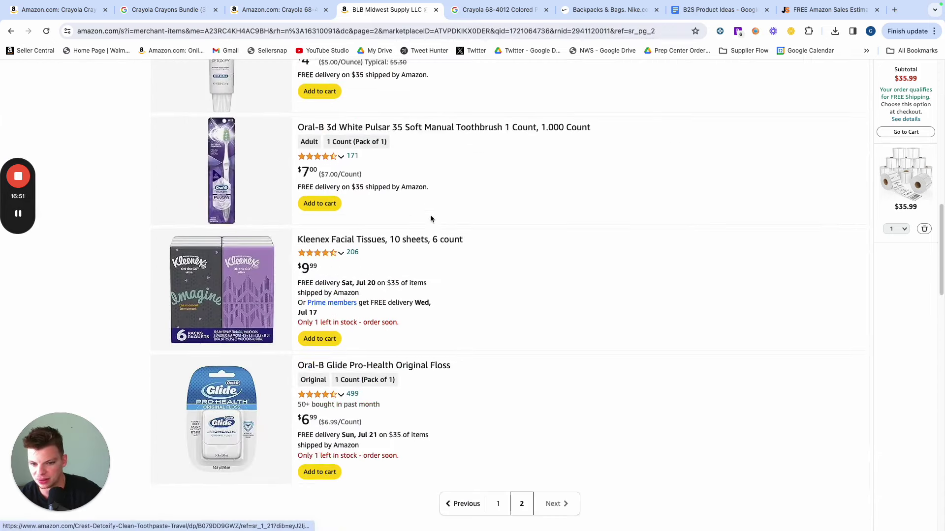
# Open the DJMSUPPLY LLC storefront from the Crayola listing's Buy Box statistics and look through its first page of products.
pyautogui.click(297, 13)
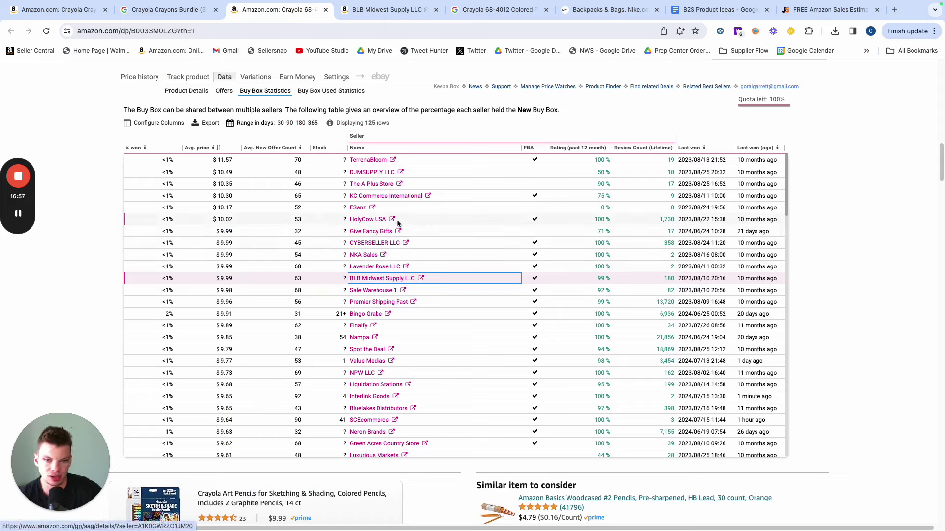
pyautogui.click(400, 171)
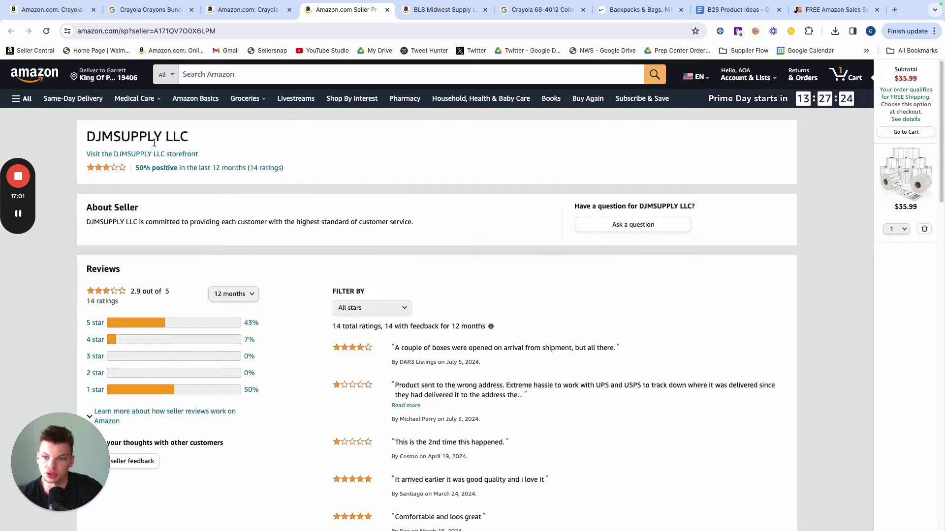
pyautogui.click(156, 154)
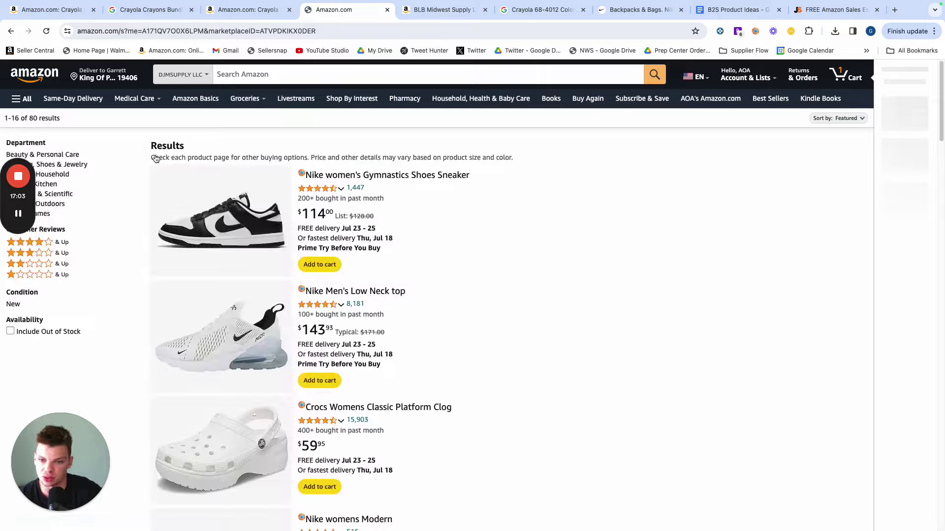
pyautogui.scroll(-5, 264, 311)
pyautogui.scroll(-20, 264, 311)
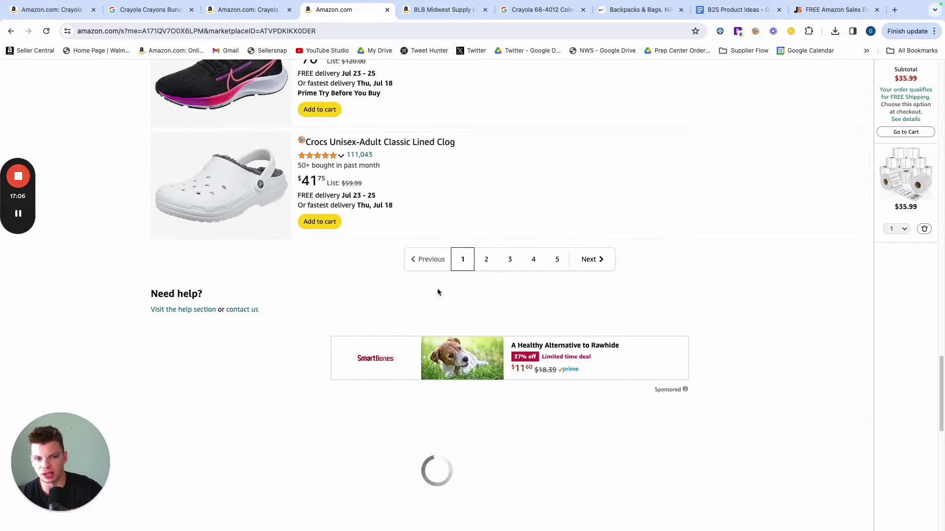
# Browse pages 2 and 3 of the DJMSUPPLY LLC storefront for product leads.
pyautogui.click(486, 259)
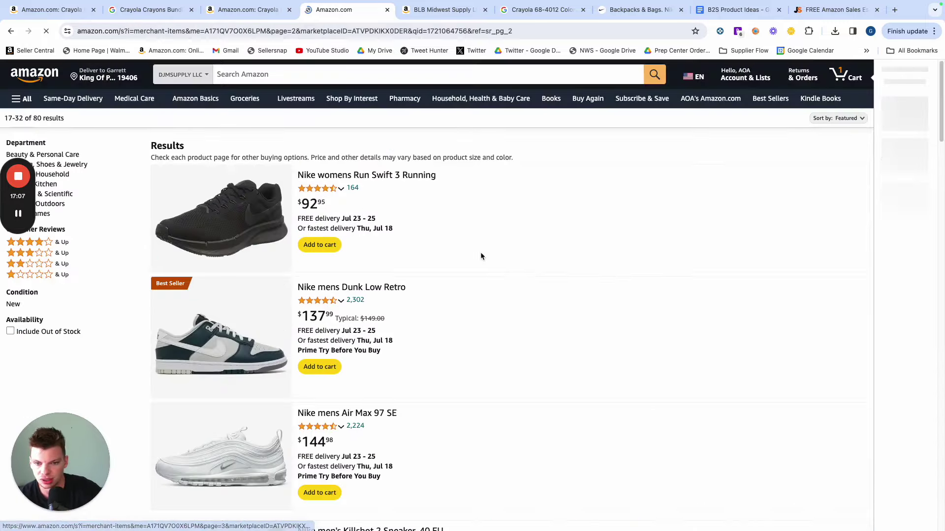
pyautogui.scroll(-10, 450, 287)
pyautogui.scroll(-20, 450, 289)
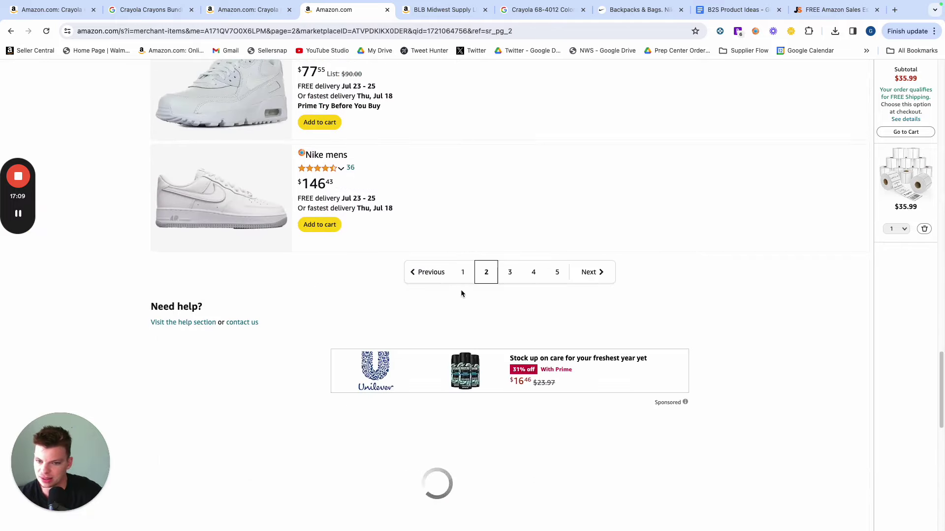
pyautogui.click(510, 272)
pyautogui.scroll(-8, 356, 155)
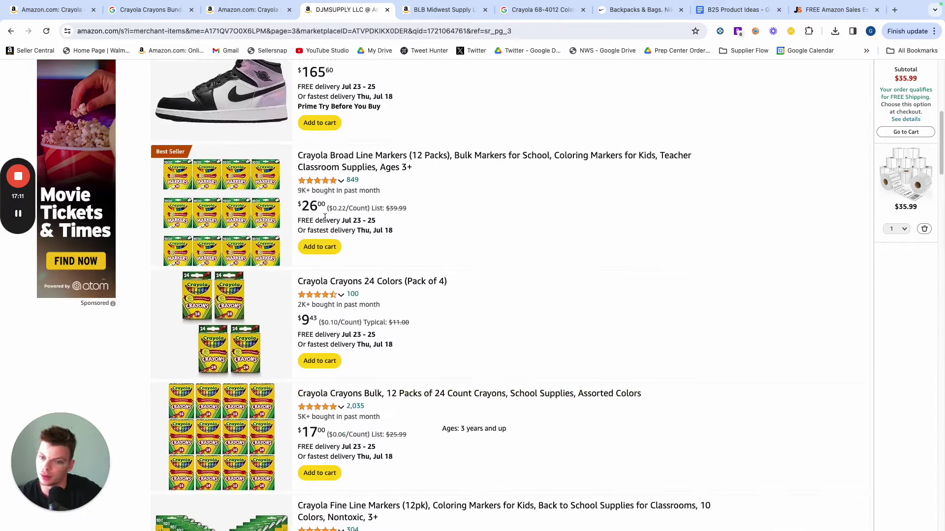
pyautogui.scroll(-15, 356, 155)
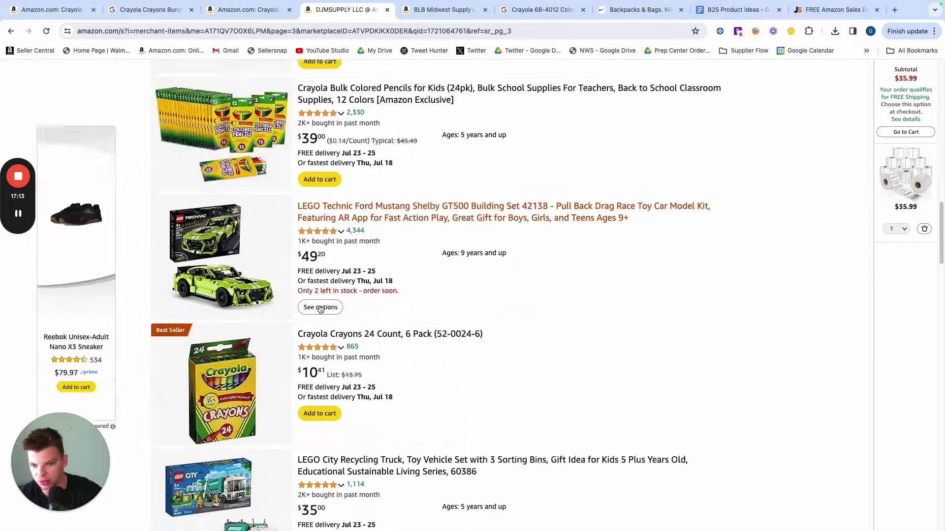
pyautogui.scroll(-3, 320, 308)
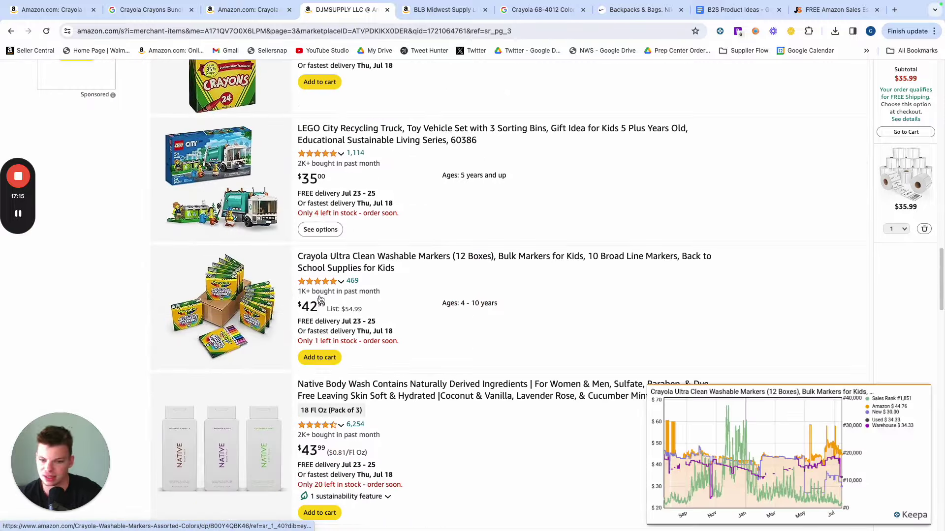
pyautogui.scroll(-12, 320, 309)
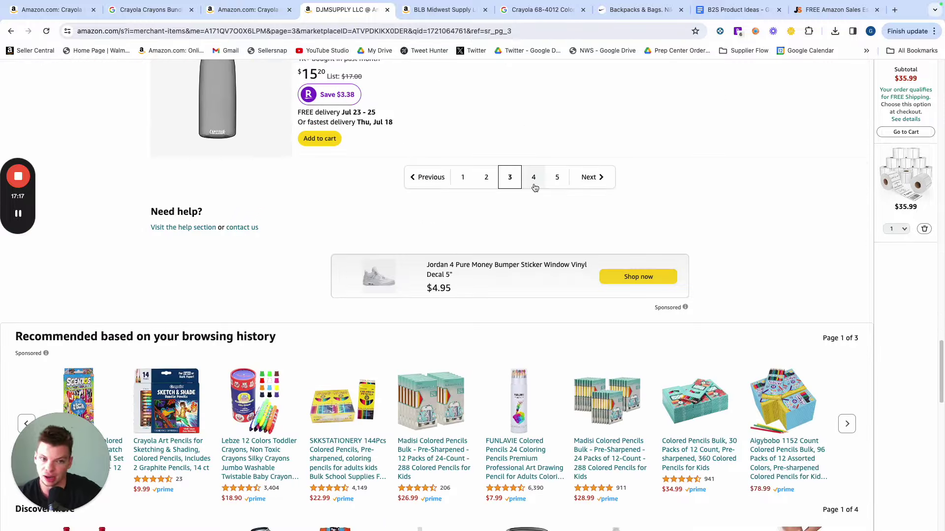
# Look through page 4 of the DJMSUPPLY LLC storefront and preview the Nike Elite Pro Basketball Backpack's price graph.
pyautogui.click(533, 178)
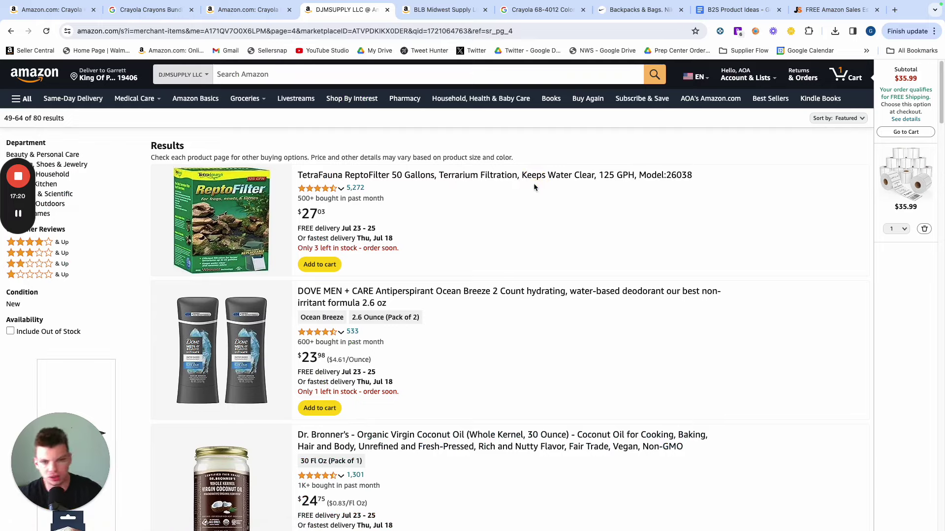
pyautogui.scroll(-6, 534, 187)
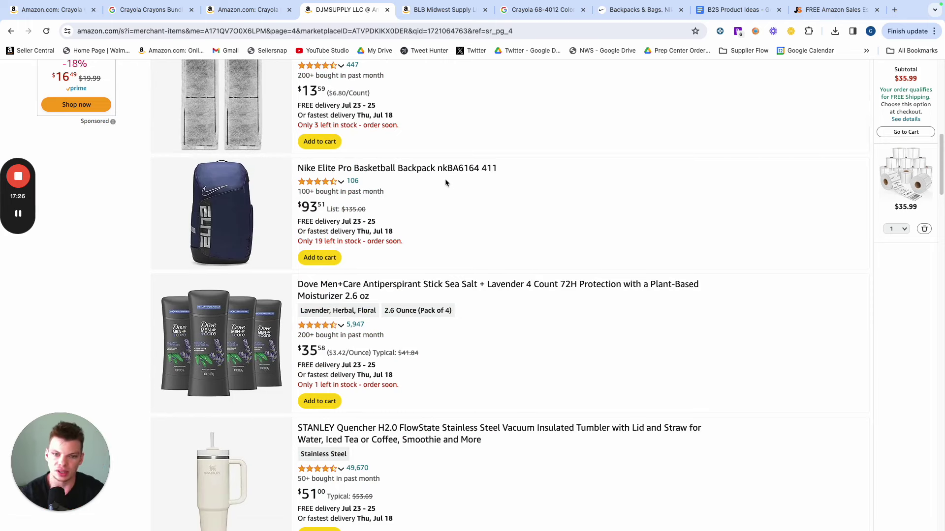
pyautogui.moveTo(416, 172)
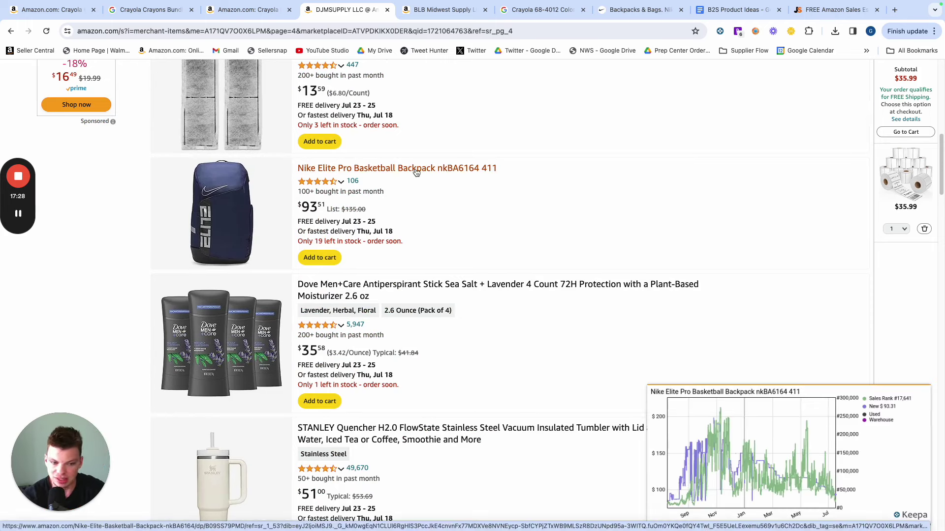
pyautogui.scroll(-8, 416, 171)
pyautogui.scroll(3, 417, 174)
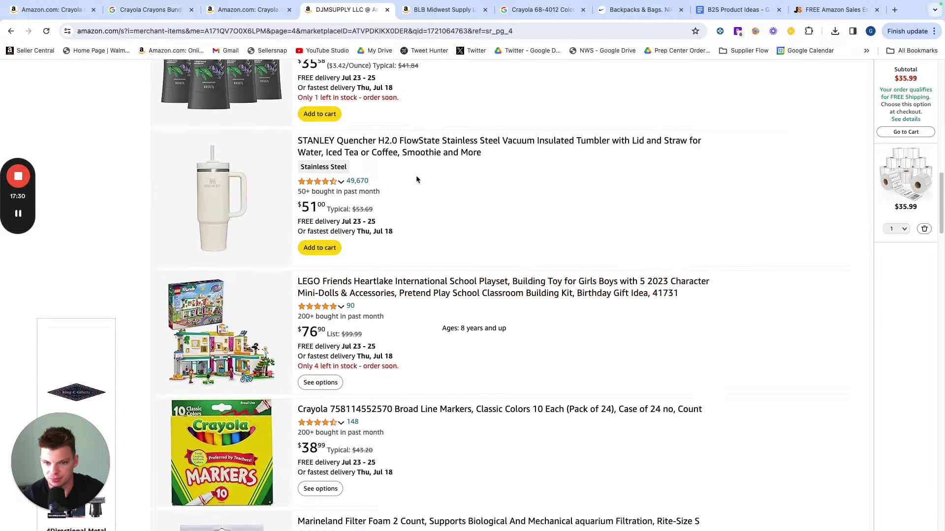
pyautogui.scroll(3, 336, 157)
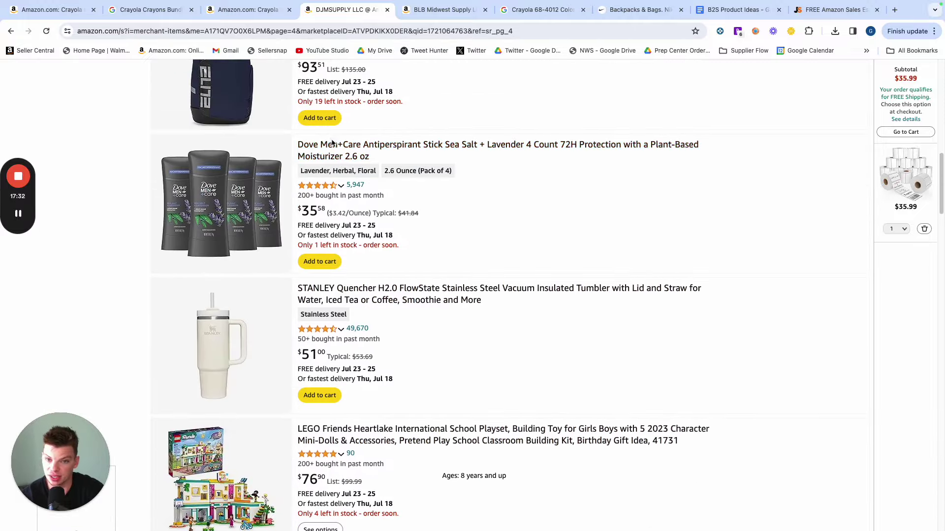
pyautogui.scroll(6, 336, 158)
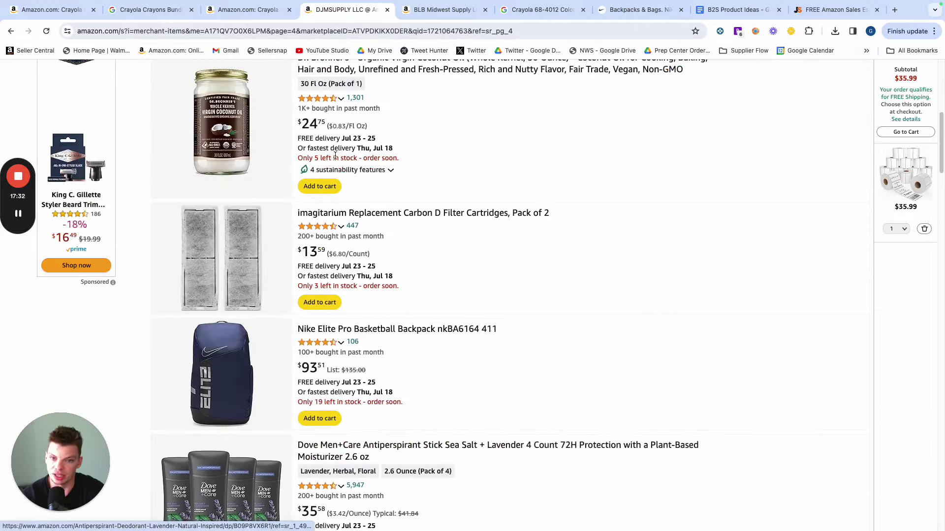
# Open the Nike Elite Pro Basketball Backpack listing and examine its yearly and all-time price history, zooming into about mid-July to late August 2023.
pyautogui.click(337, 329)
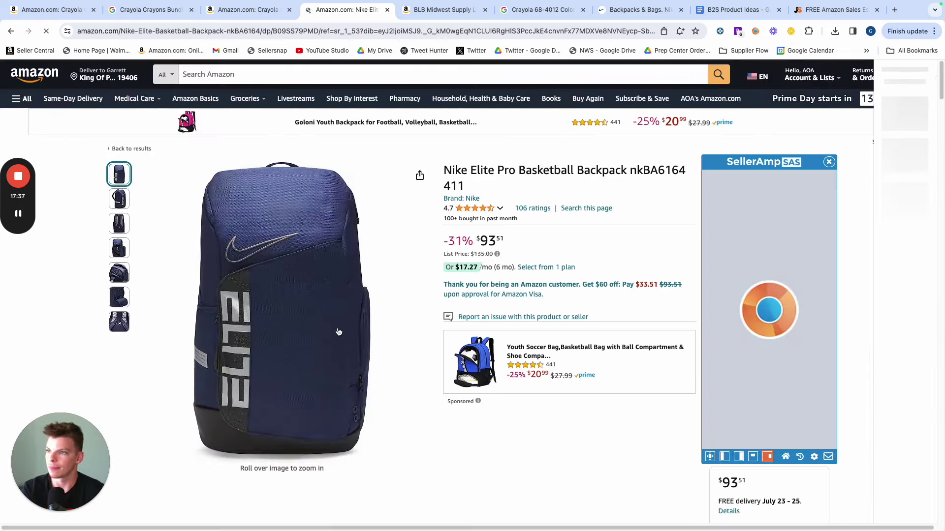
pyautogui.moveTo(119, 271)
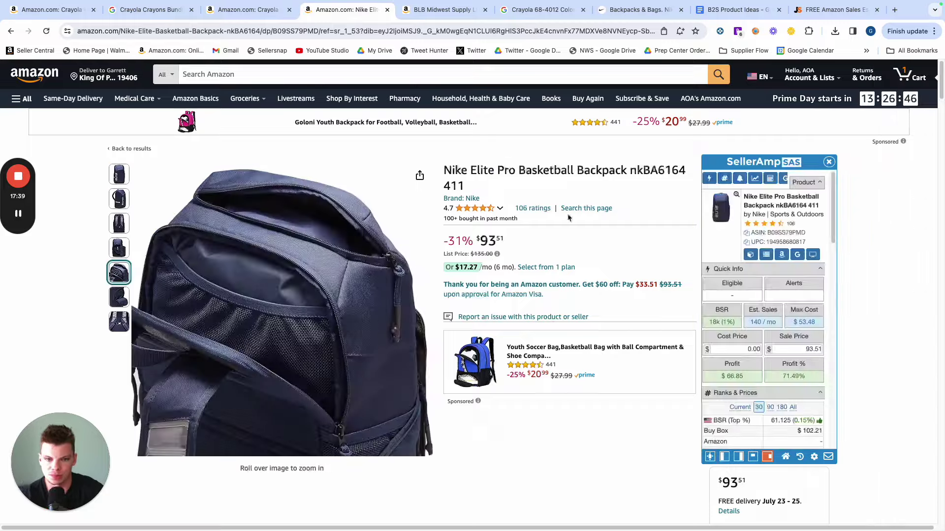
pyautogui.scroll(-13, 327, 334)
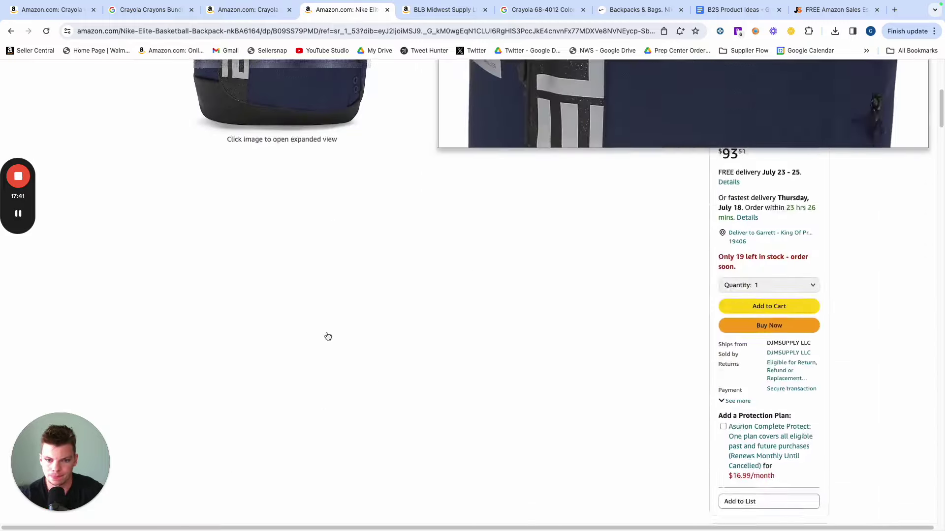
pyautogui.scroll(-6, 326, 335)
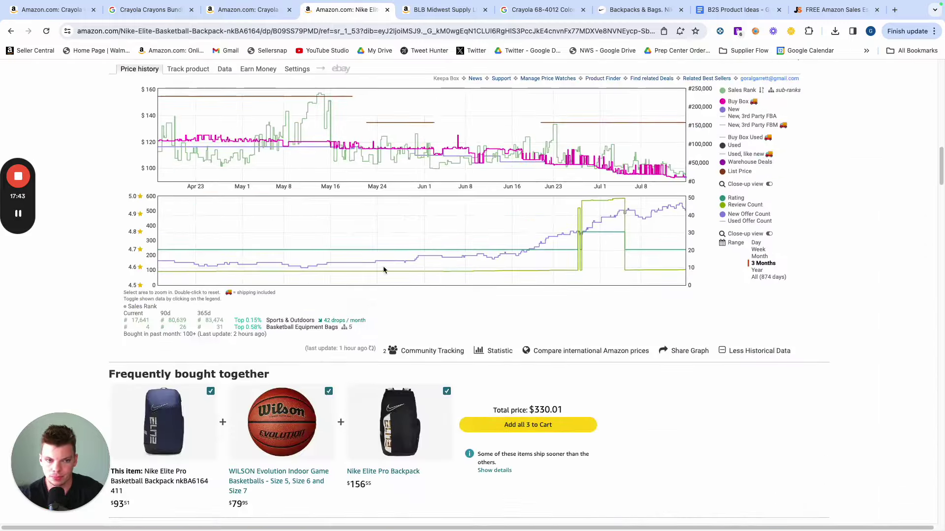
pyautogui.click(758, 271)
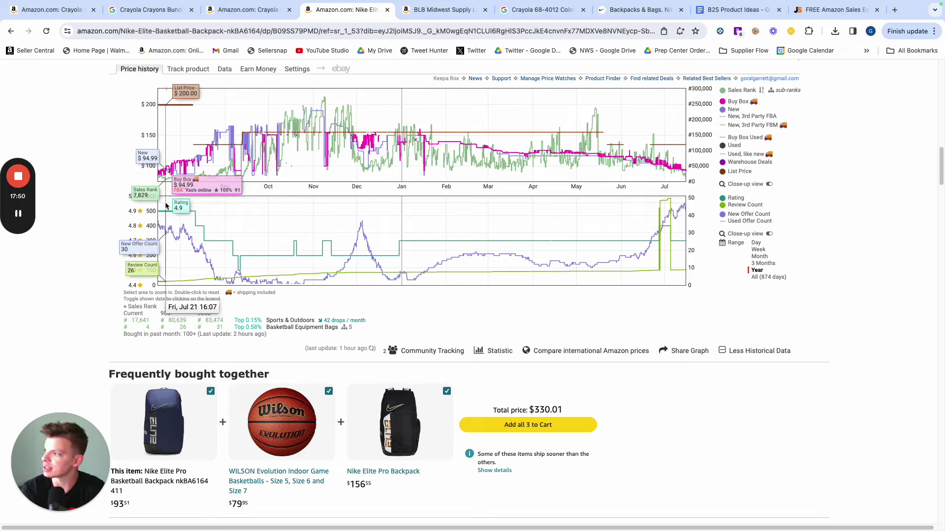
pyautogui.click(769, 278)
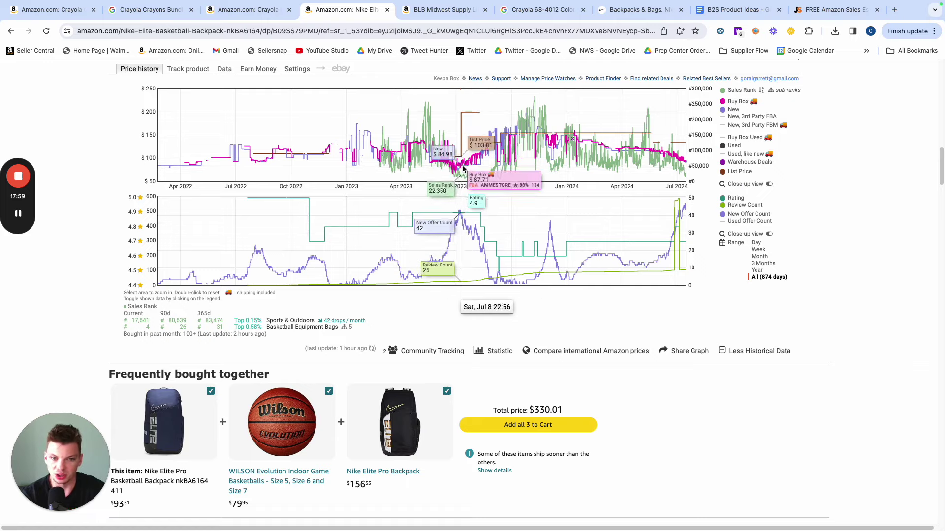
pyautogui.moveTo(462, 167); pyautogui.dragTo(490, 165)
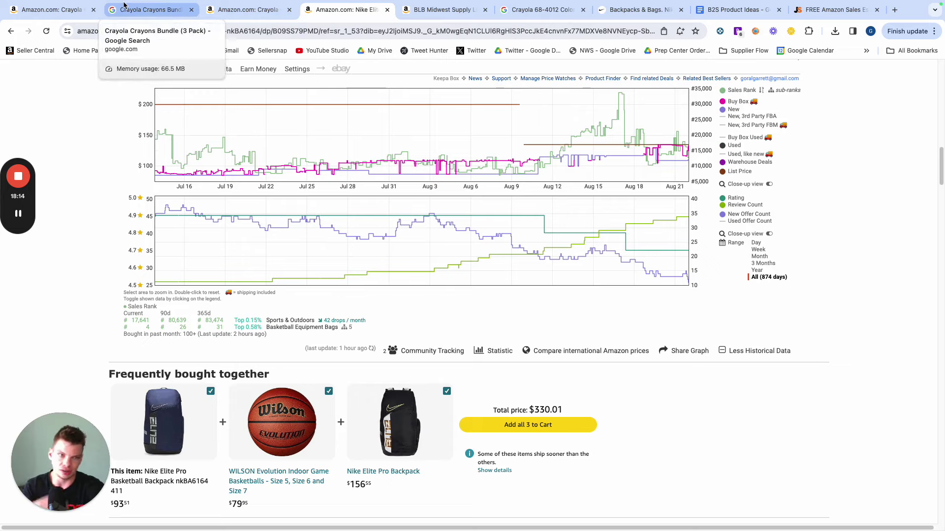
# In the B2S Product Ideas document, color the Backpacks item and its Nike, Adidas, Puma and UA sub-items blue.
pyautogui.click(734, 14)
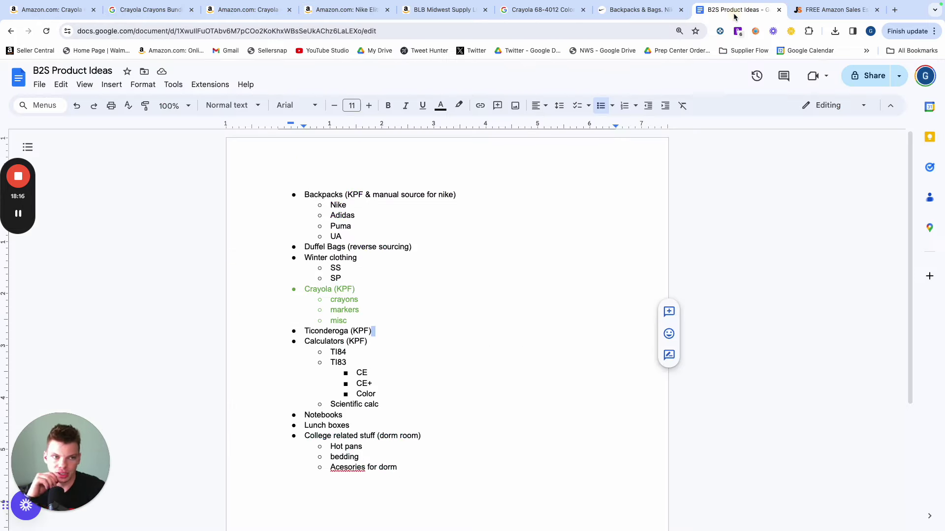
pyautogui.click(448, 262)
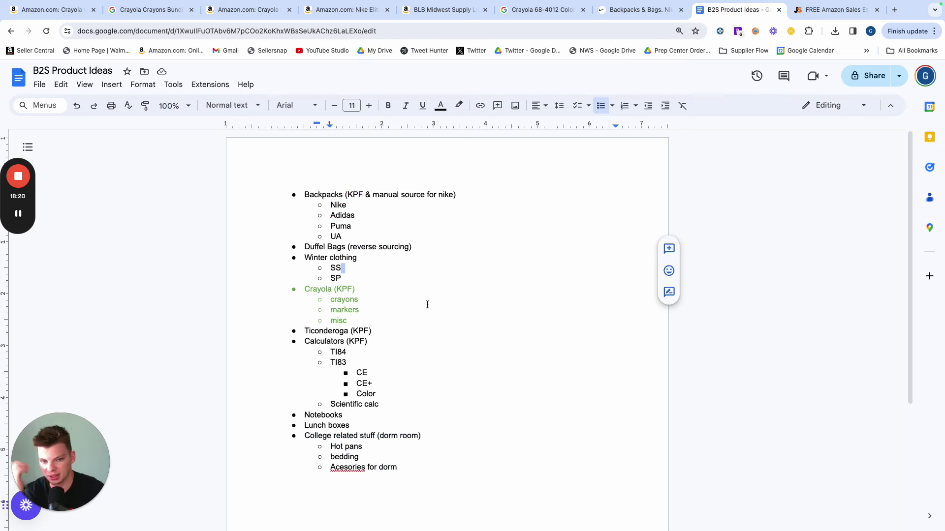
pyautogui.moveTo(350, 238); pyautogui.dragTo(302, 196)
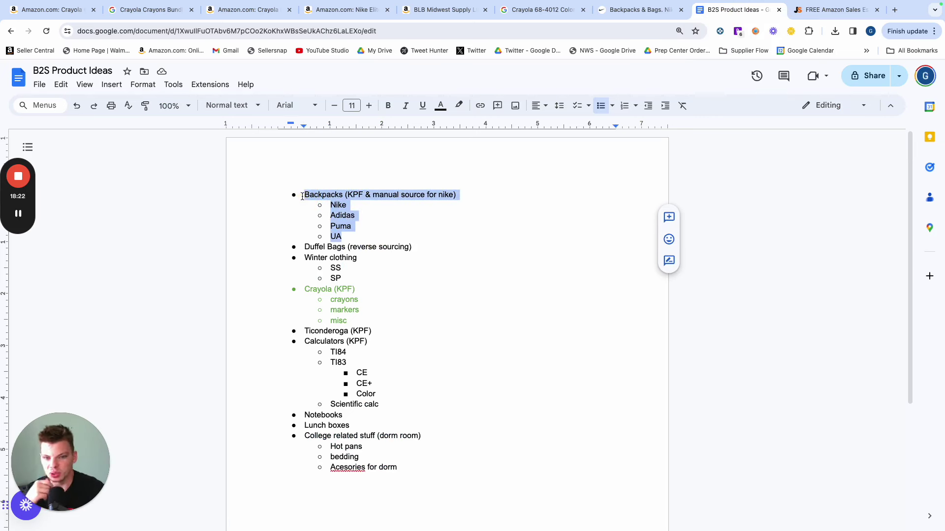
pyautogui.click(441, 106)
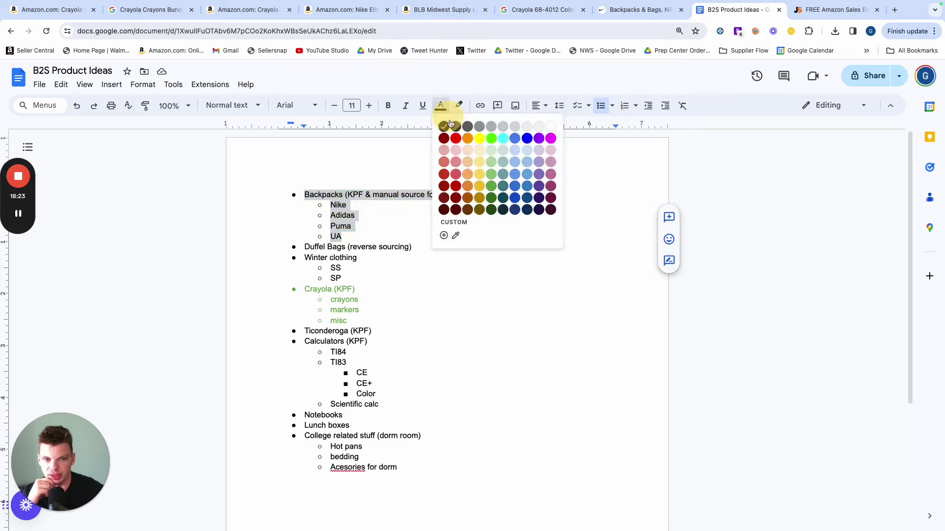
pyautogui.click(516, 177)
pyautogui.click(499, 275)
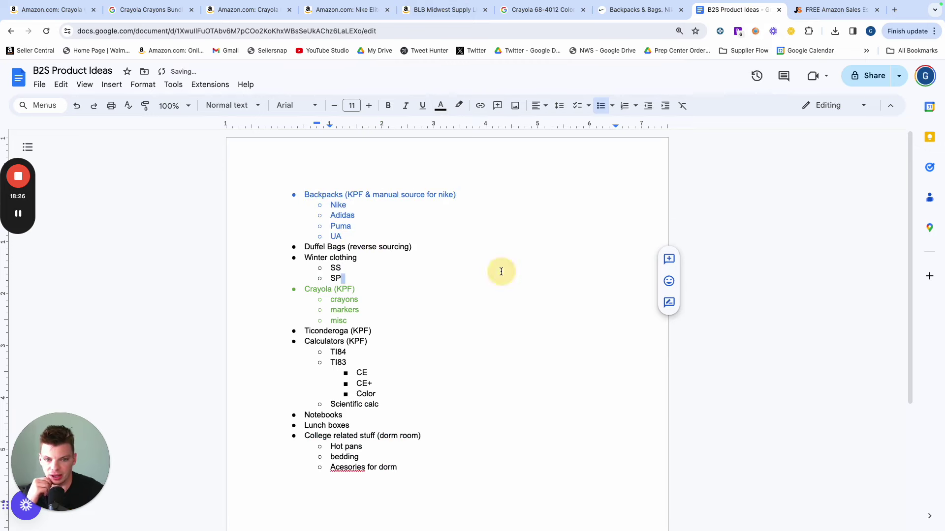
# Close the finished Amazon, Google and Nike research pages, keeping the B2S Product Ideas document and the sales estimator open.
pyautogui.click(92, 10)
pyautogui.click(92, 10)
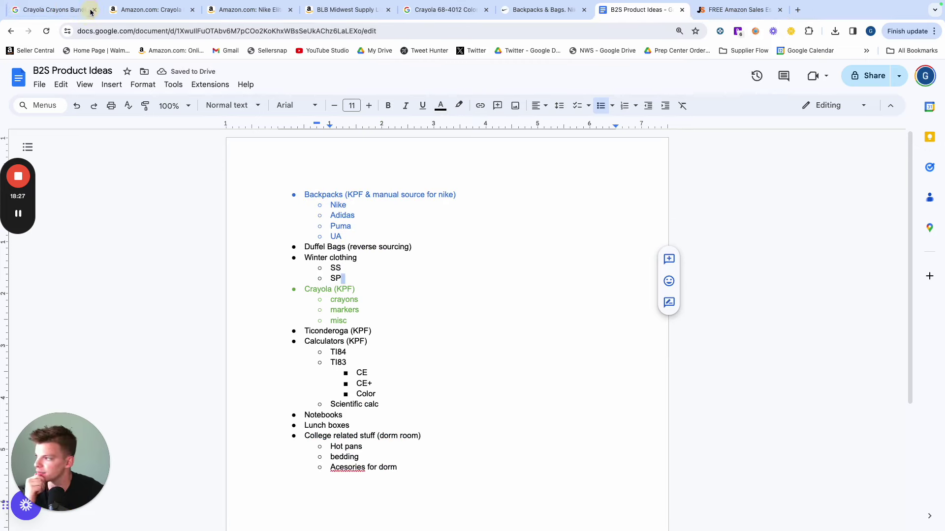
pyautogui.click(88, 11)
pyautogui.click(92, 10)
pyautogui.click(92, 10)
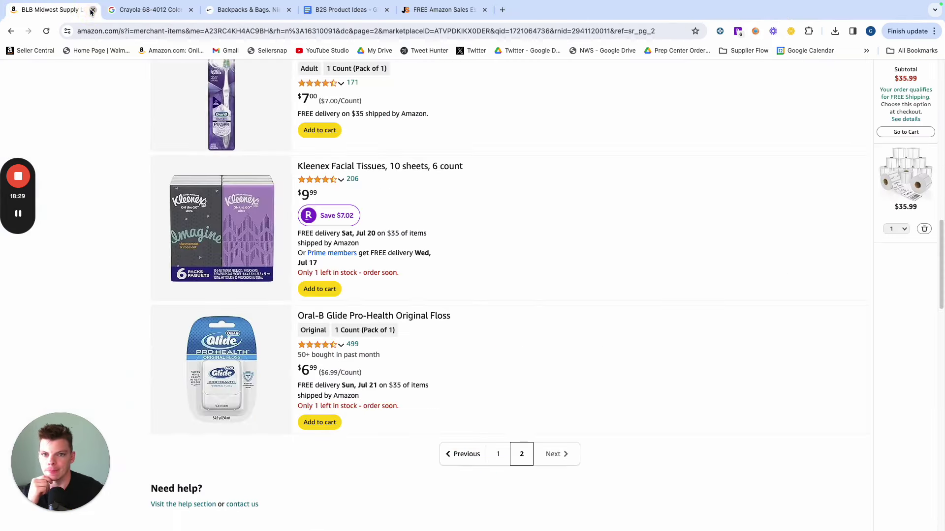
pyautogui.click(92, 10)
pyautogui.click(92, 10)
pyautogui.click(92, 10)
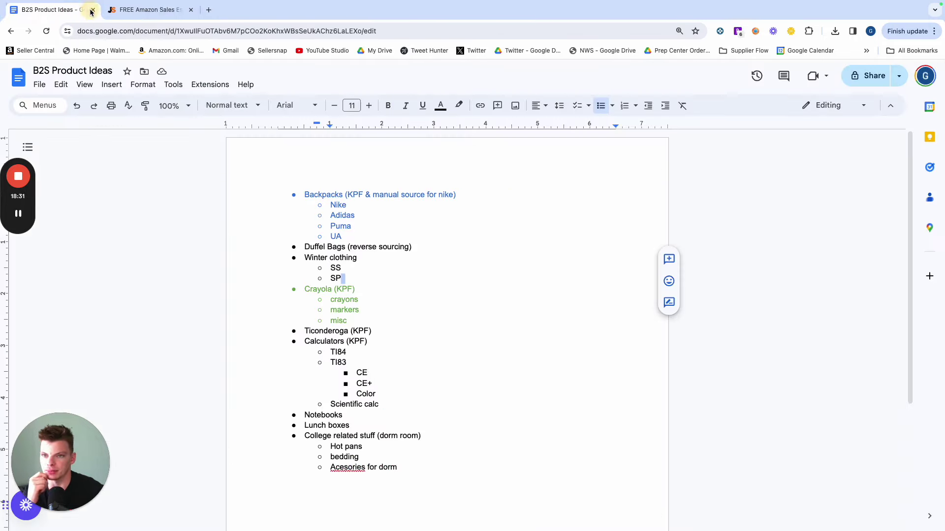
# Open Keepa's Product Finder in place of the sales estimator, check the ideas document, and look through the finder's price filters.
pyautogui.click(148, 10)
pyautogui.click(149, 31)
pyautogui.write('keepa.com/#!finder')
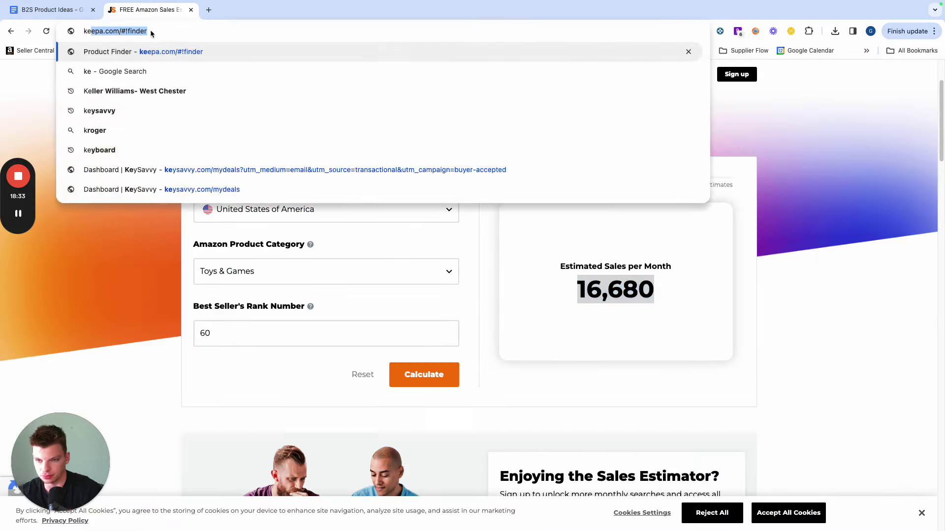
pyautogui.press('Return')
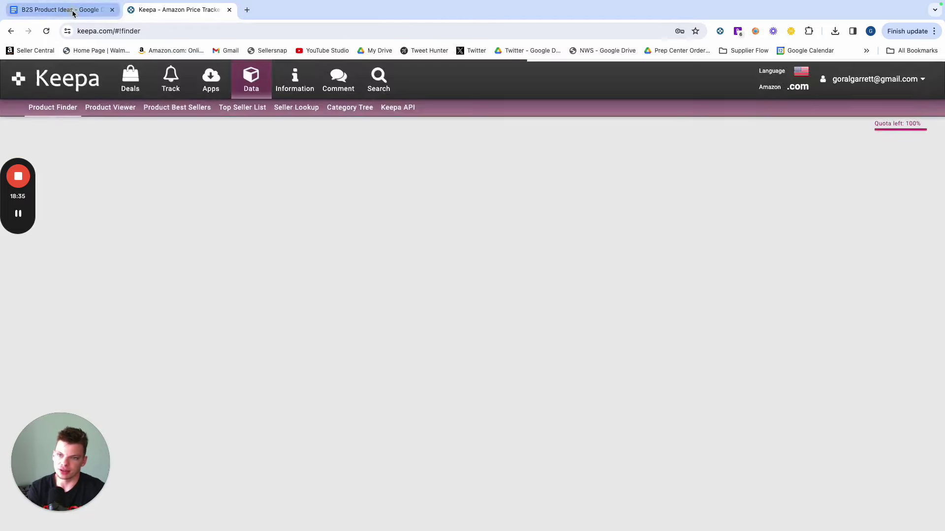
pyautogui.click(72, 10)
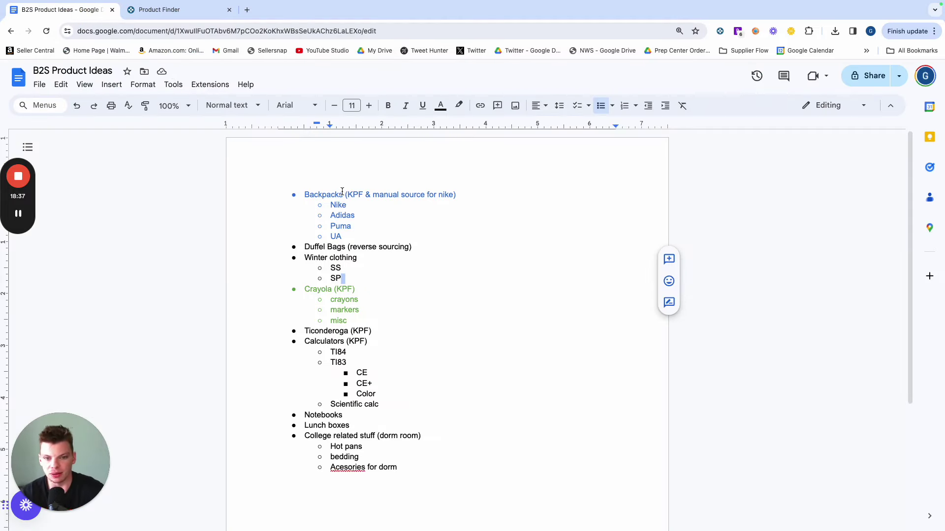
pyautogui.click(167, 10)
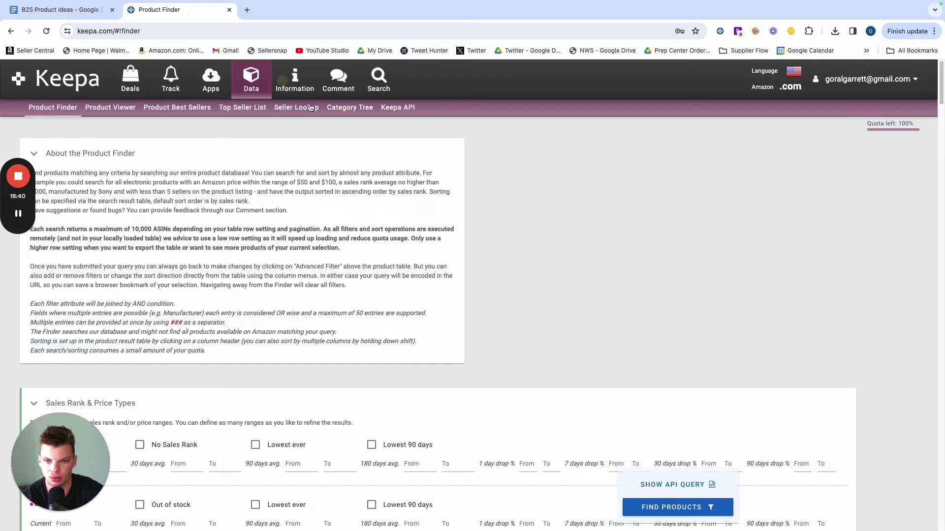
pyautogui.scroll(-10, 354, 274)
pyautogui.scroll(-12, 354, 274)
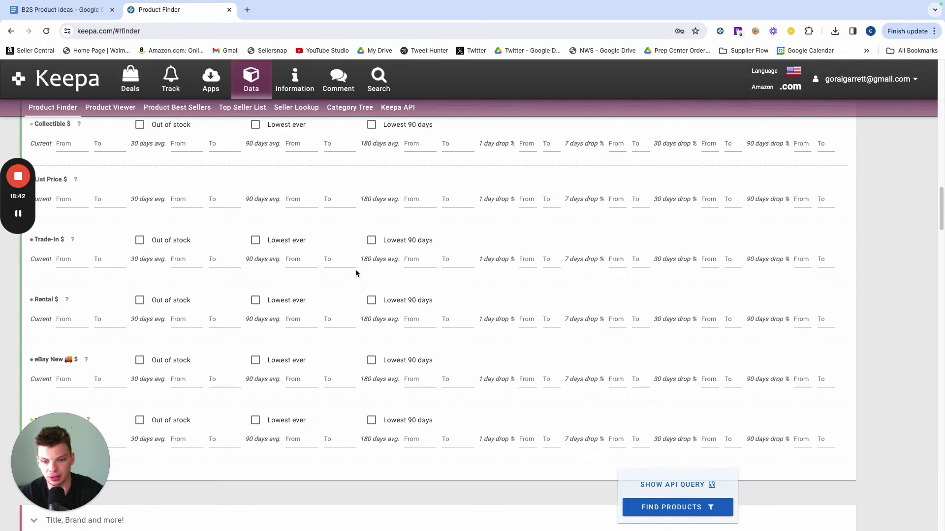
# Open the Bags & Backpacks collection on nike.com in a separate page, and return to the Keepa Product Finder.
pyautogui.click(248, 10)
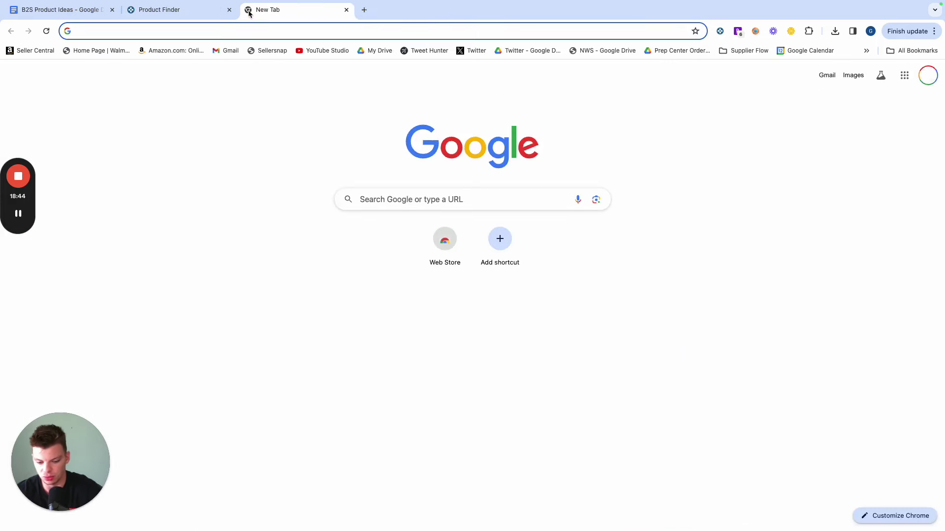
pyautogui.write('nike.com')
pyautogui.press('Return')
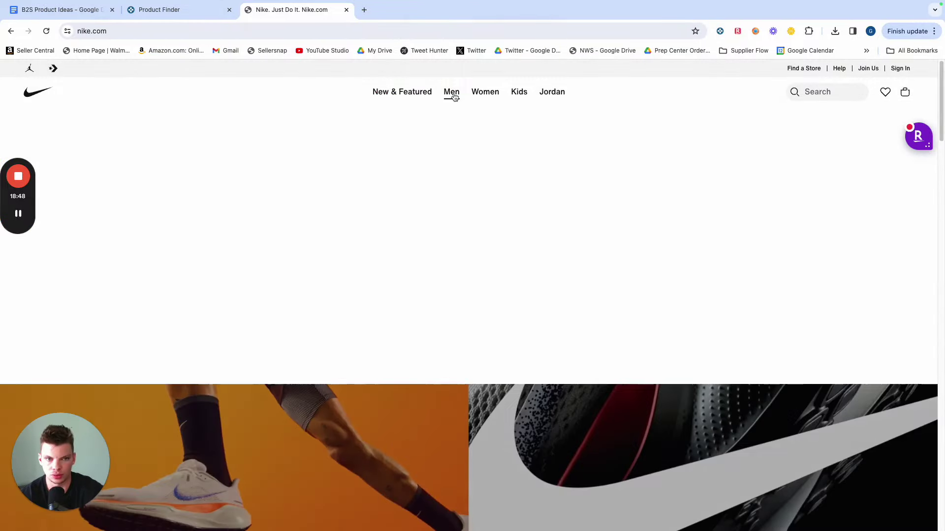
pyautogui.moveTo(422, 96)
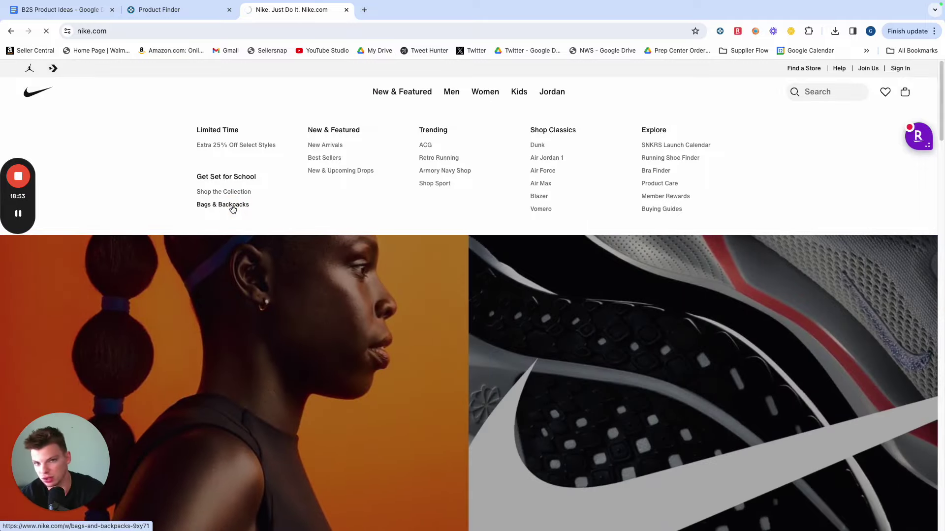
pyautogui.click(233, 204)
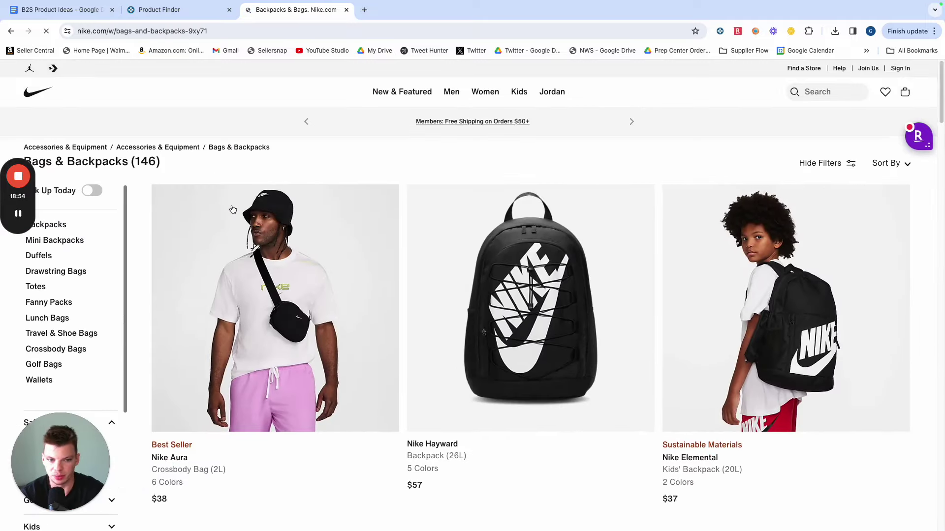
pyautogui.click(170, 10)
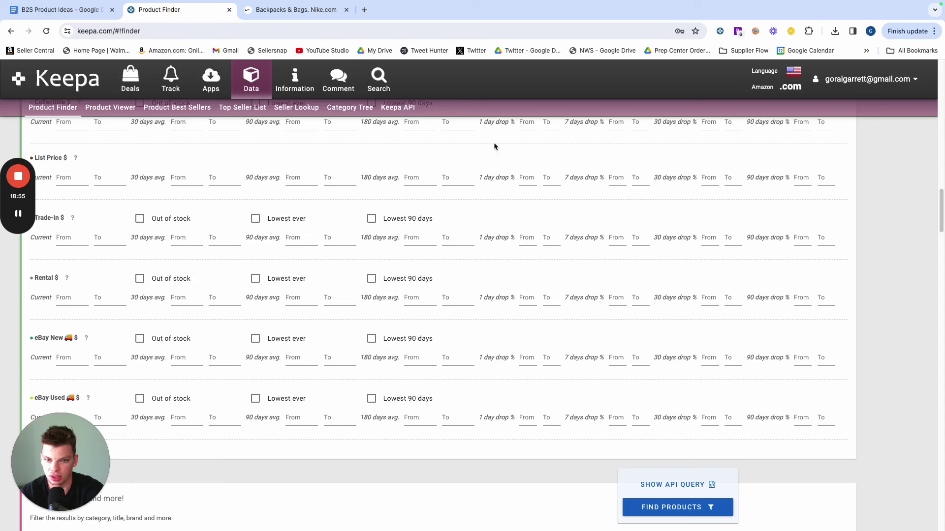
# Search Amazon for "backpacks" in a separate page and skim the results.
pyautogui.click(364, 10)
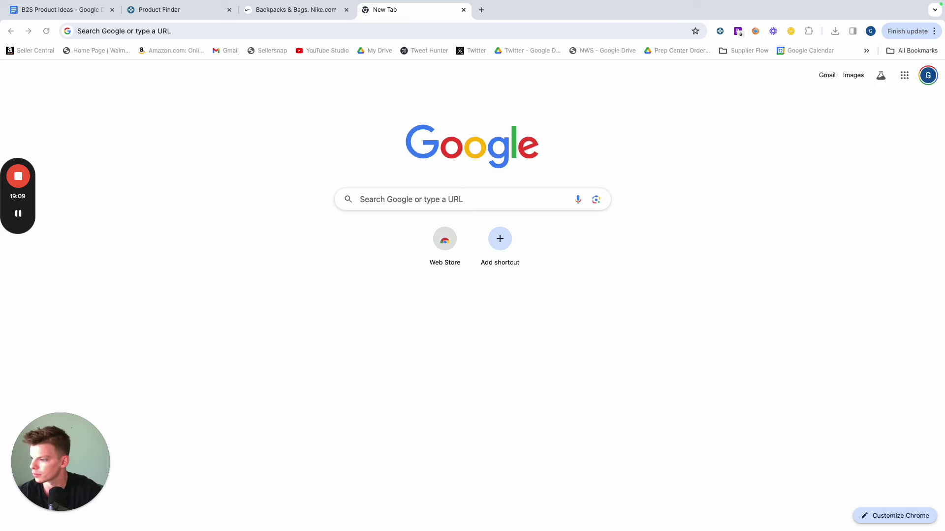
pyautogui.moveTo(279, 40); pyautogui.dragTo(480, 11)
pyautogui.click(463, 10)
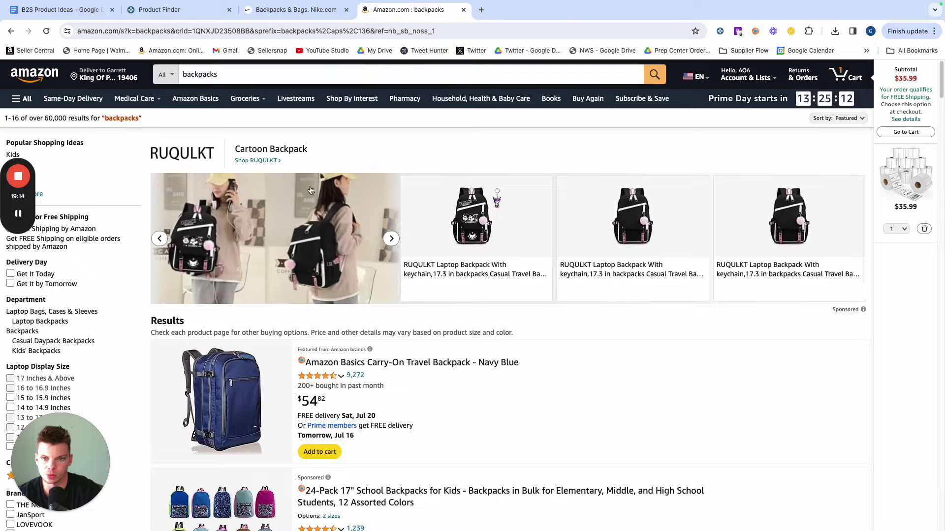
pyautogui.scroll(-15, 298, 211)
pyautogui.scroll(15, 297, 212)
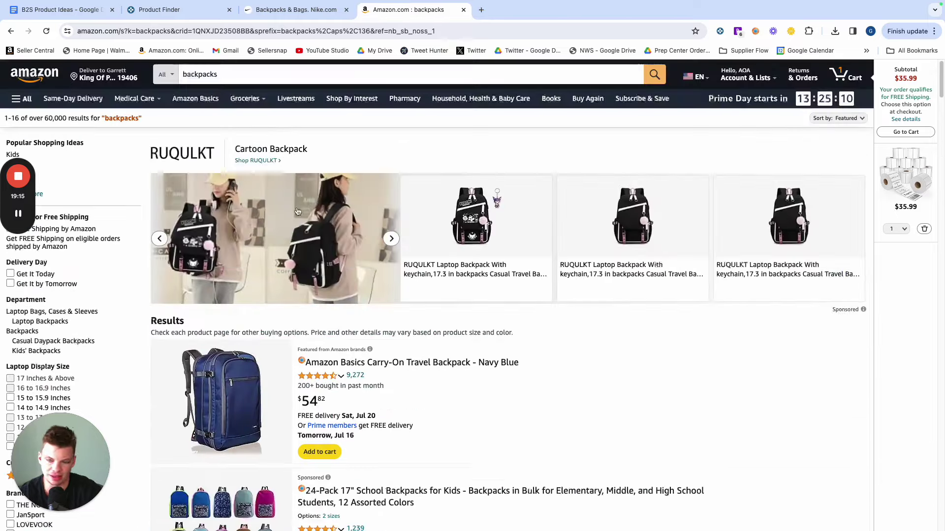
# Refine the Amazon search to "nike backpacks" and examine the first row of results.
pyautogui.click(182, 74)
pyautogui.write('nike')
pyautogui.press('Return')
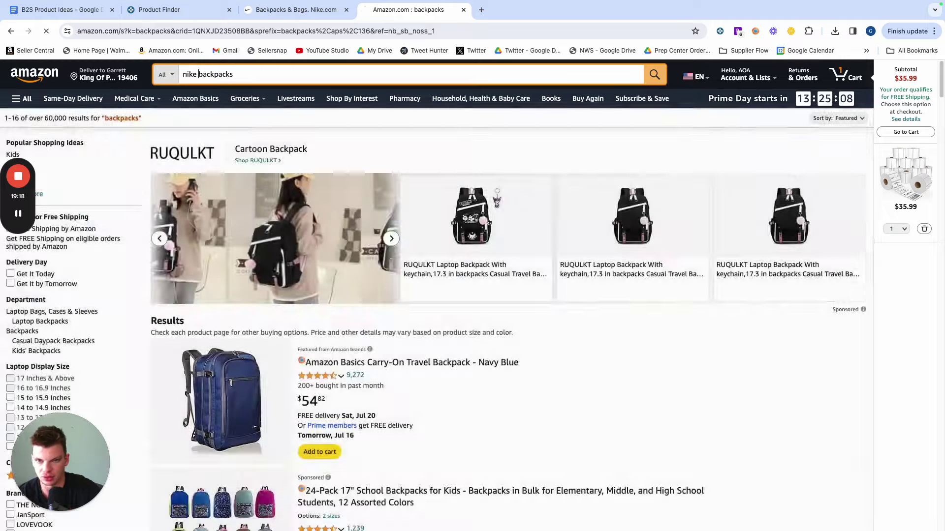
pyautogui.scroll(-4, 243, 426)
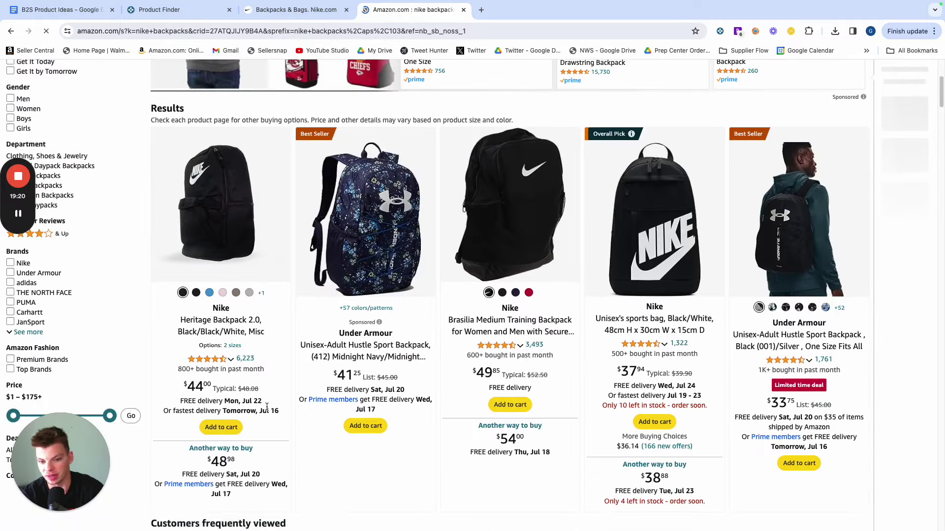
pyautogui.moveTo(676, 323)
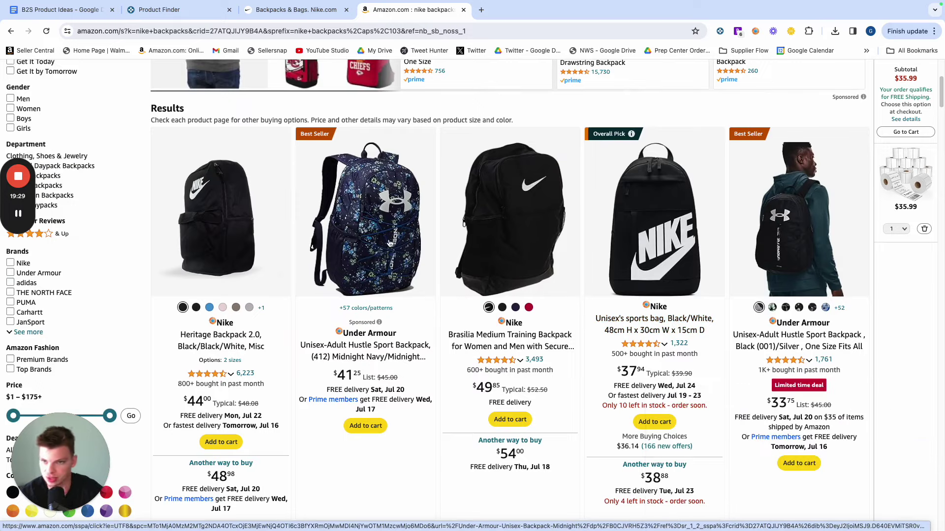
# Return to the Keepa Product Finder and set the title filter to "Backpack".
pyautogui.click(172, 15)
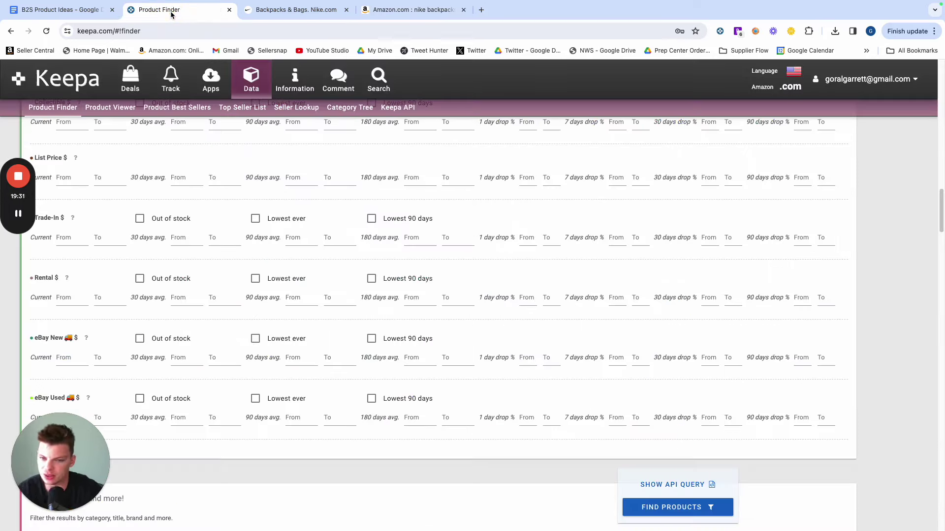
pyautogui.scroll(15, 366, 258)
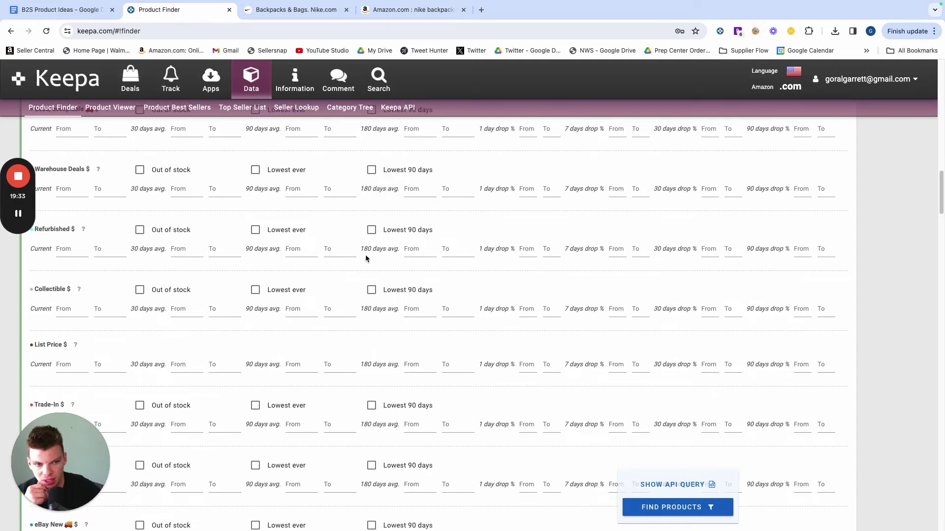
pyautogui.scroll(-10, 366, 259)
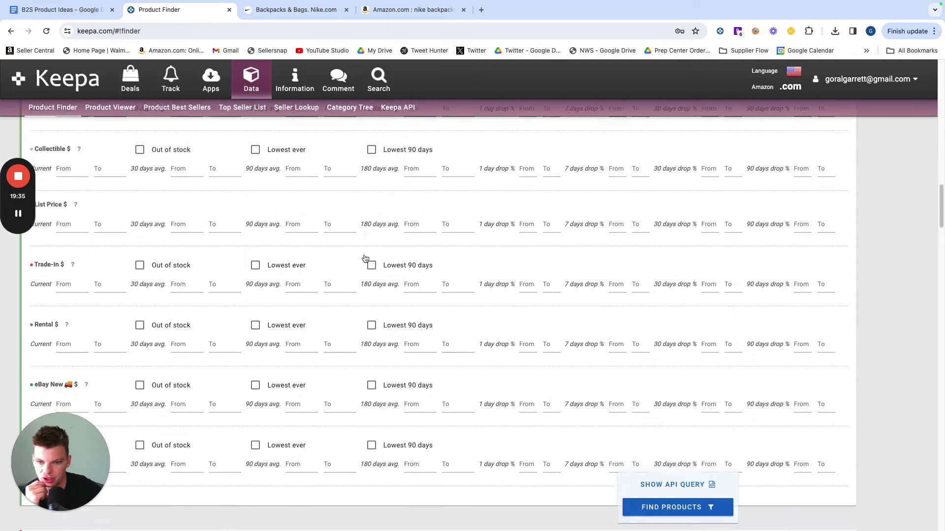
pyautogui.scroll(3, 364, 255)
pyautogui.scroll(-3, 129, 349)
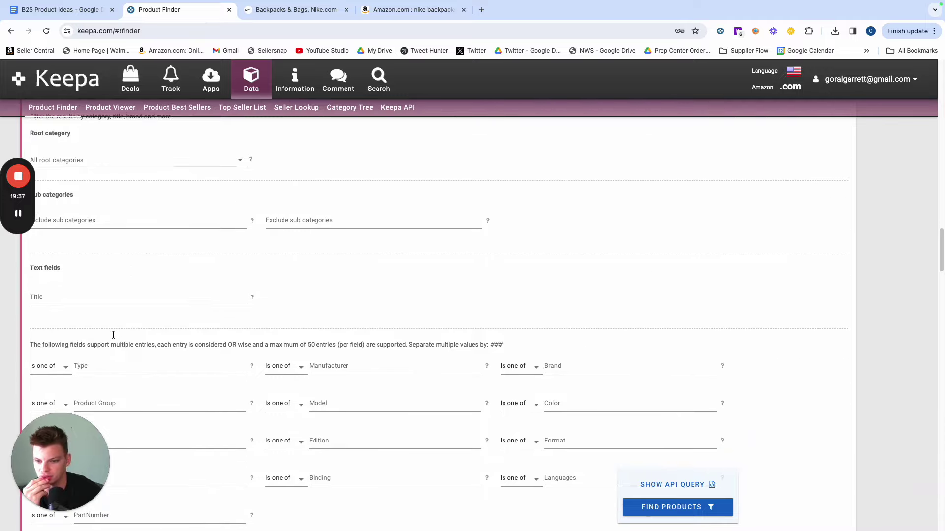
pyautogui.click(110, 303)
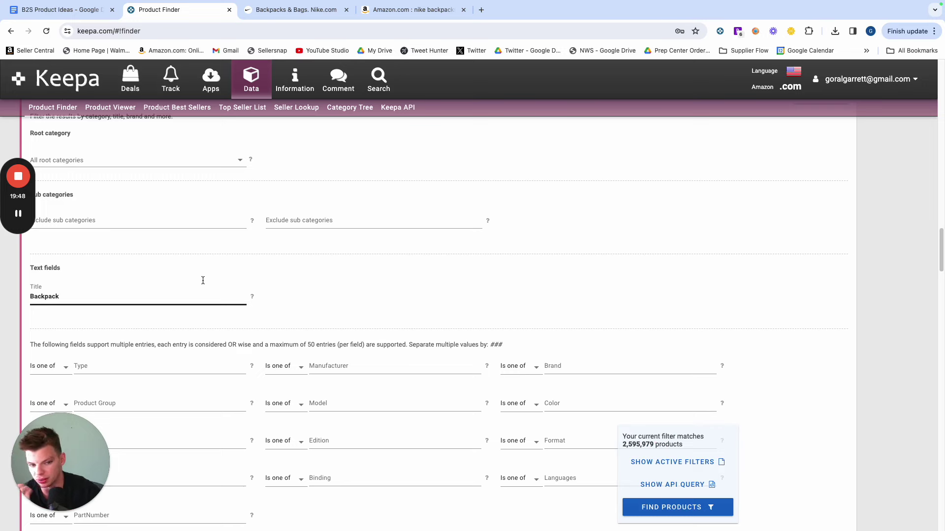
# Add nike and puma to the Product Finder's brand filter.
pyautogui.scroll(-2, 518, 313)
pyautogui.click(570, 273)
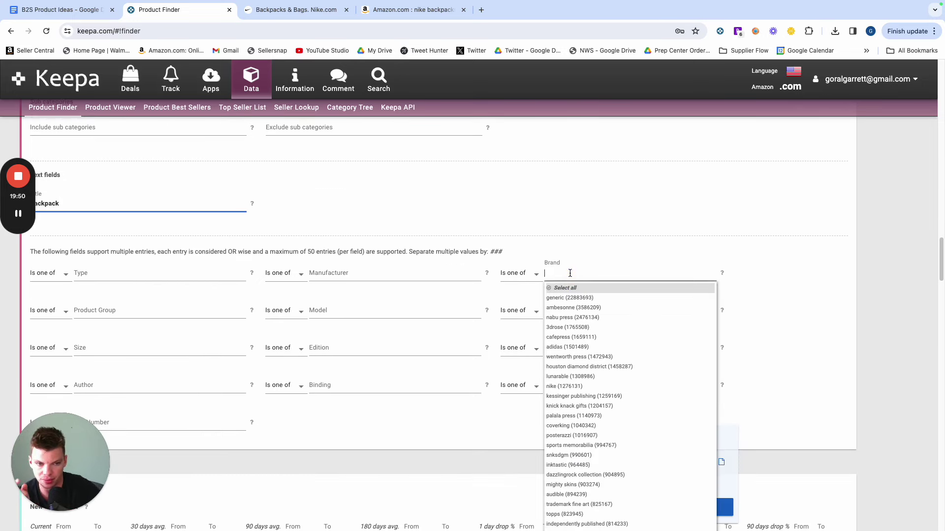
pyautogui.write('nike')
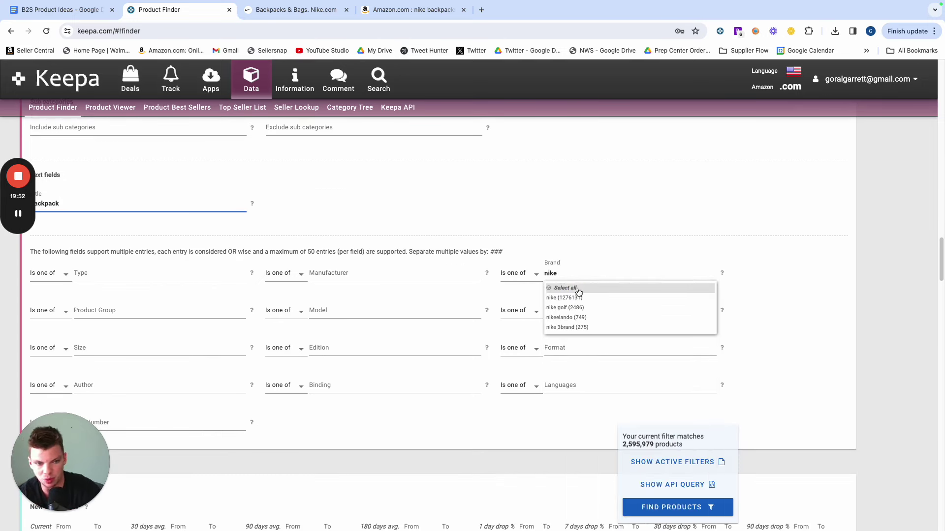
pyautogui.click(573, 296)
pyautogui.write('puma')
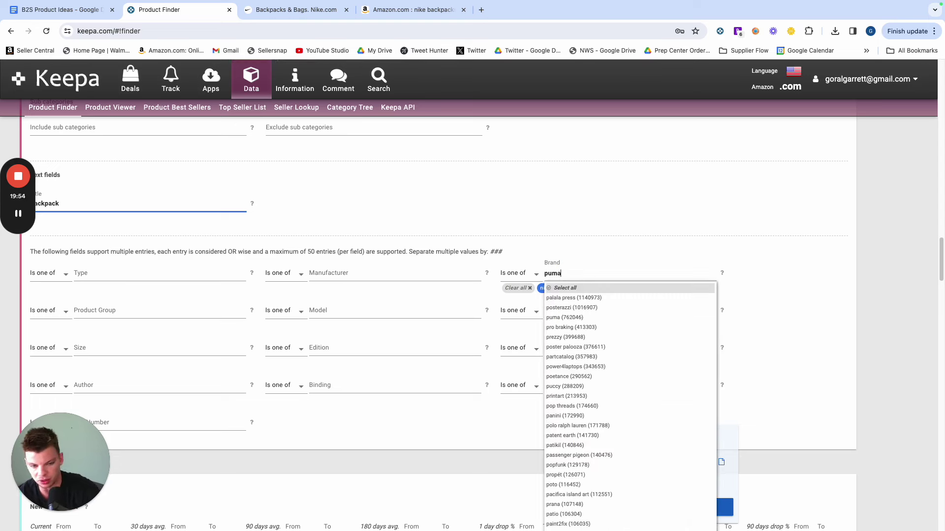
pyautogui.click(589, 298)
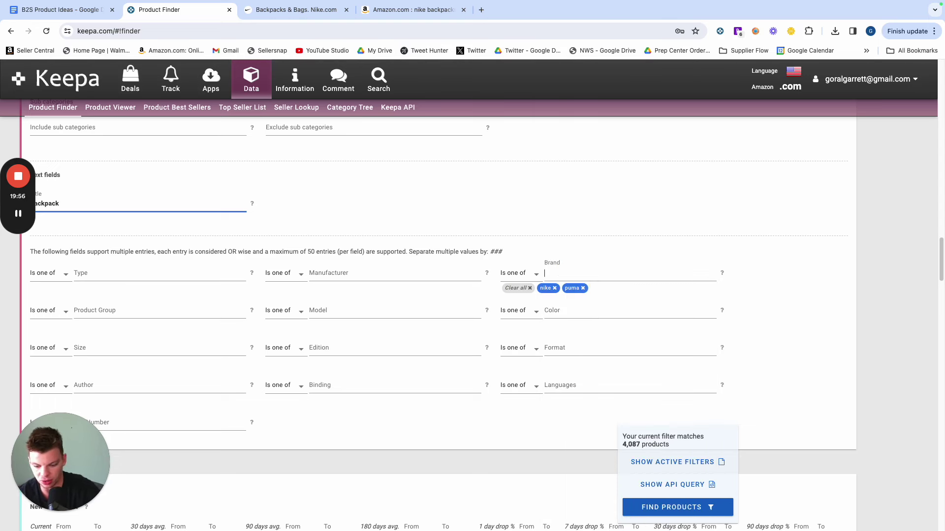
# Add adidas and under armour to the Product Finder's brand filter.
pyautogui.write('addias')
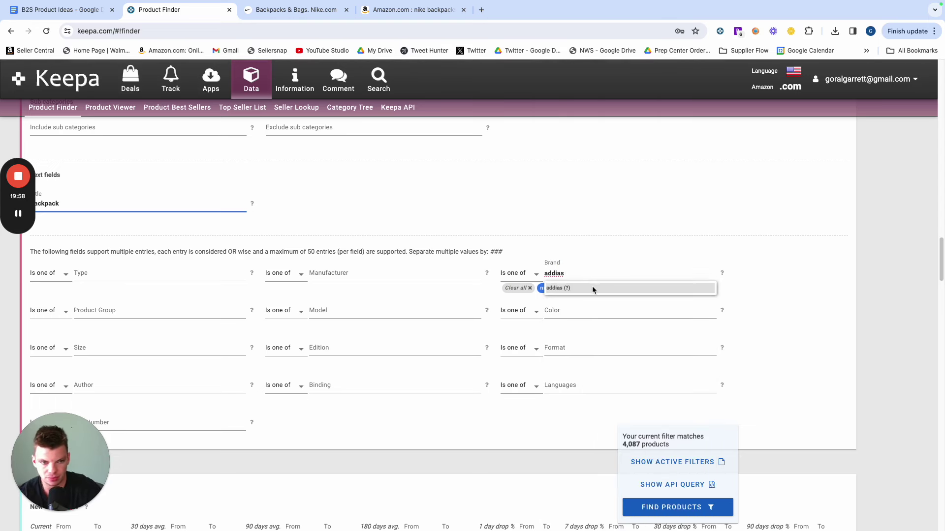
pyautogui.press('BackSpace')
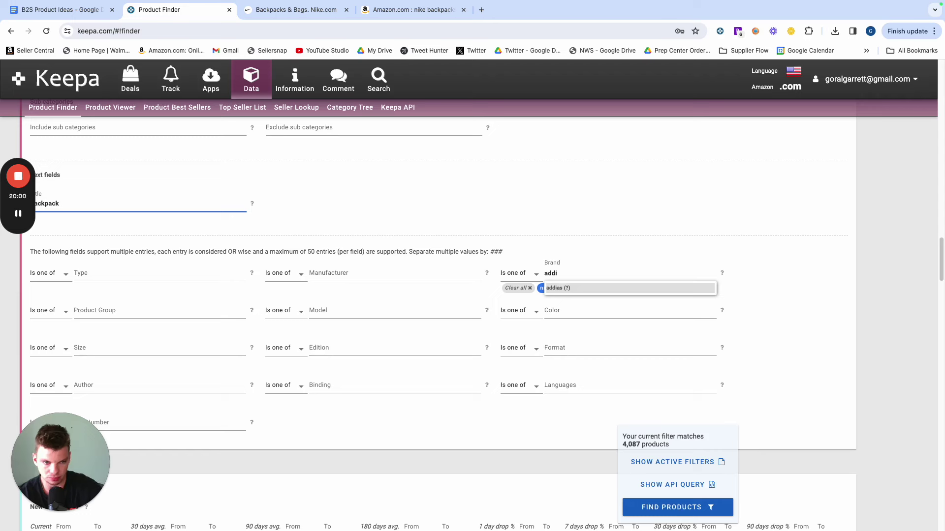
pyautogui.write('idas')
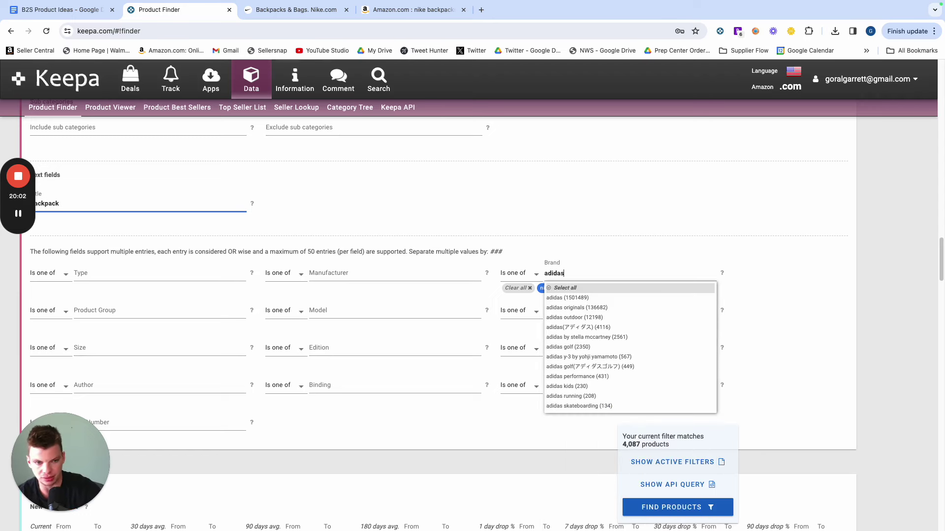
pyautogui.click(588, 299)
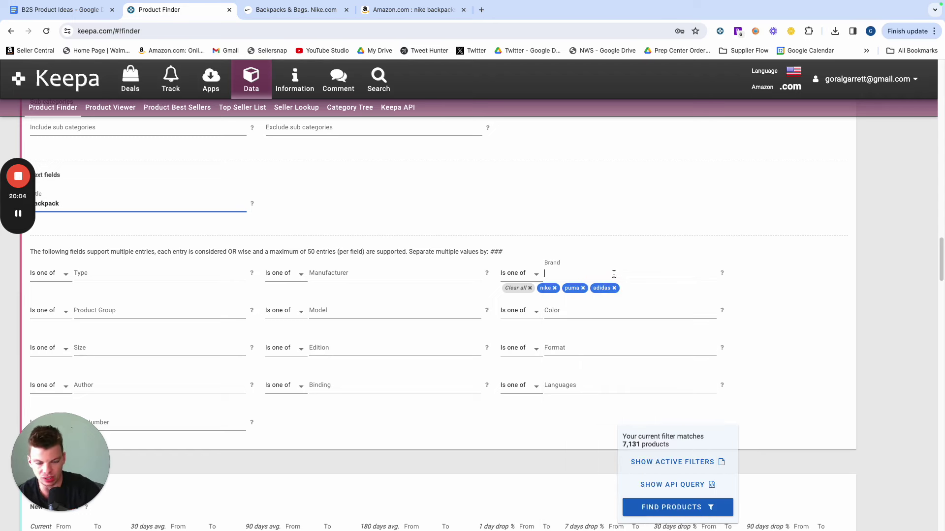
pyautogui.write('under a')
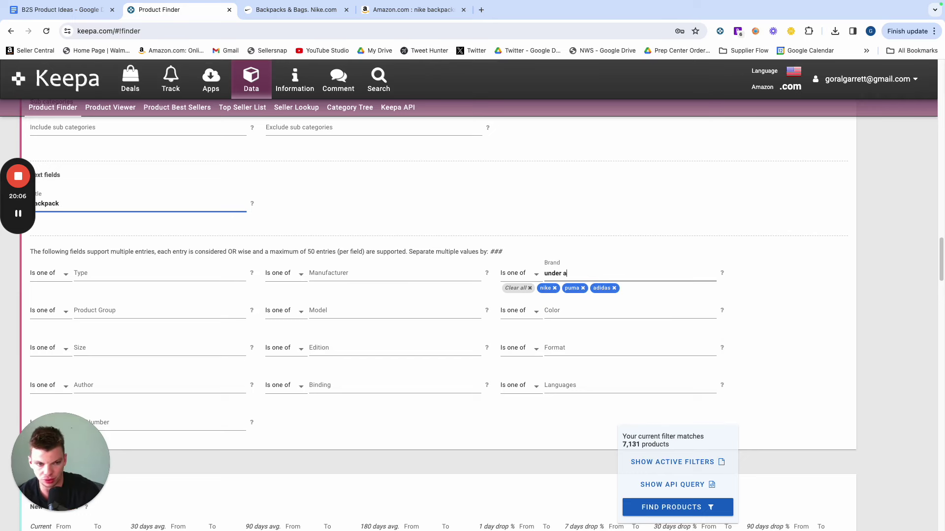
pyautogui.write('rmour')
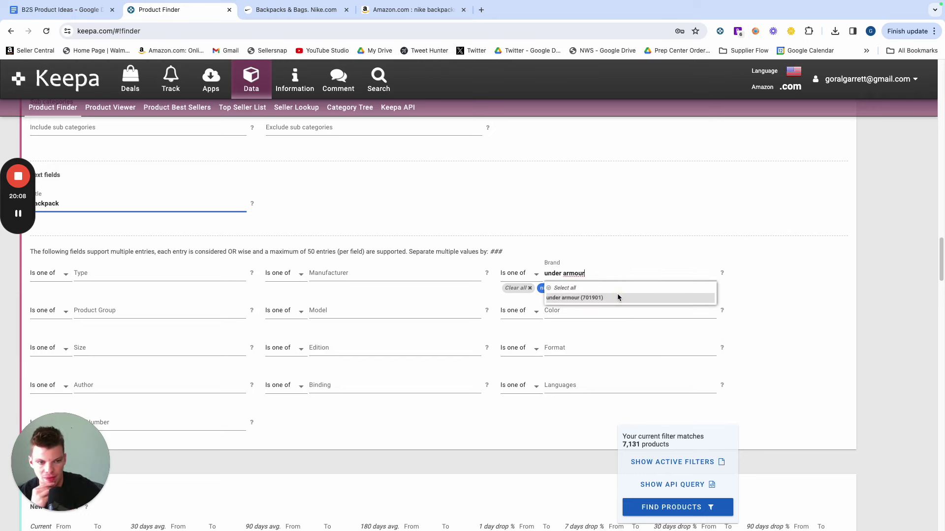
pyautogui.click(618, 298)
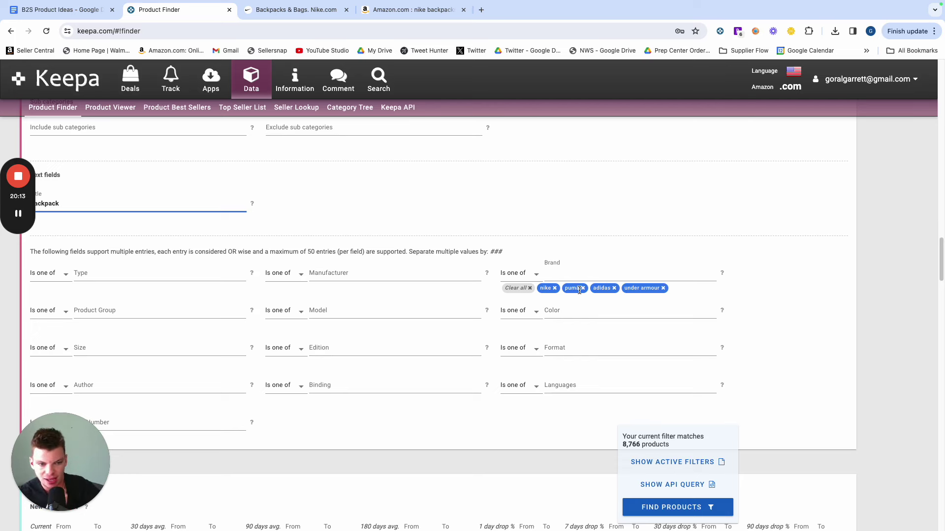
# Limit the 30-day average Sales Rank to a maximum of 50000.
pyautogui.scroll(15, 262, 336)
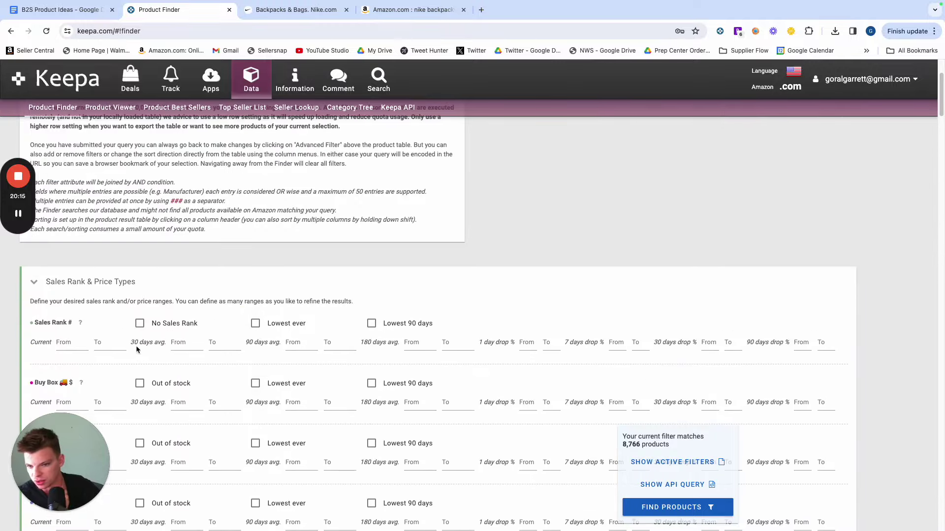
pyautogui.click(223, 342)
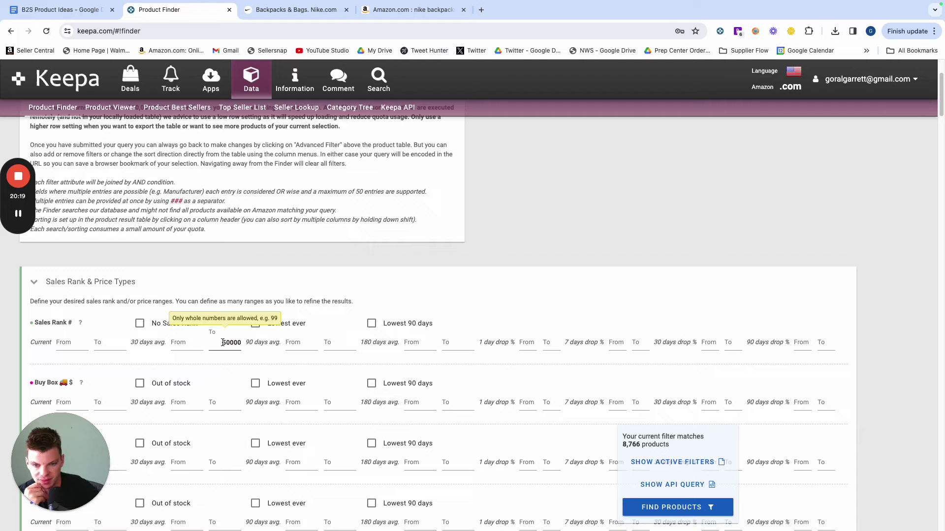
# Set the count of retrieved live offers to a minimum of 4 New, FBA offers.
pyautogui.scroll(-4, 701, 327)
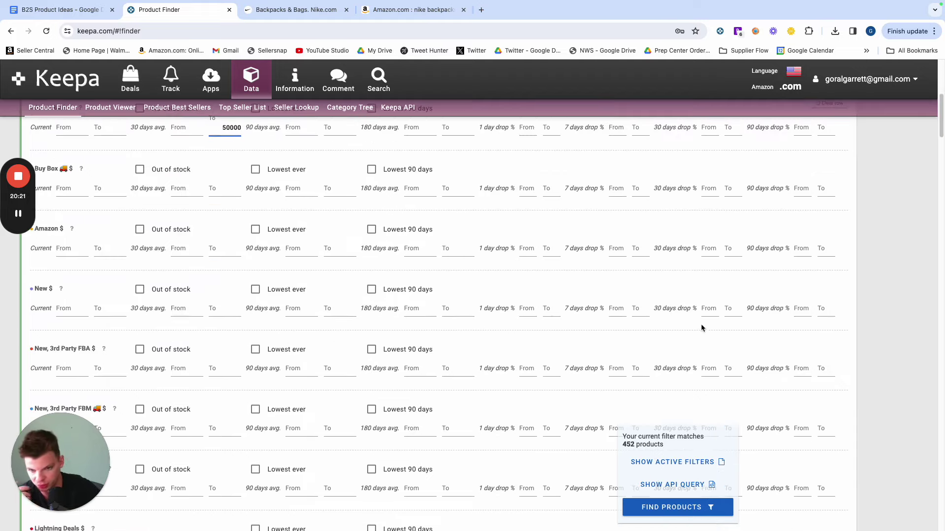
pyautogui.scroll(-20, 701, 328)
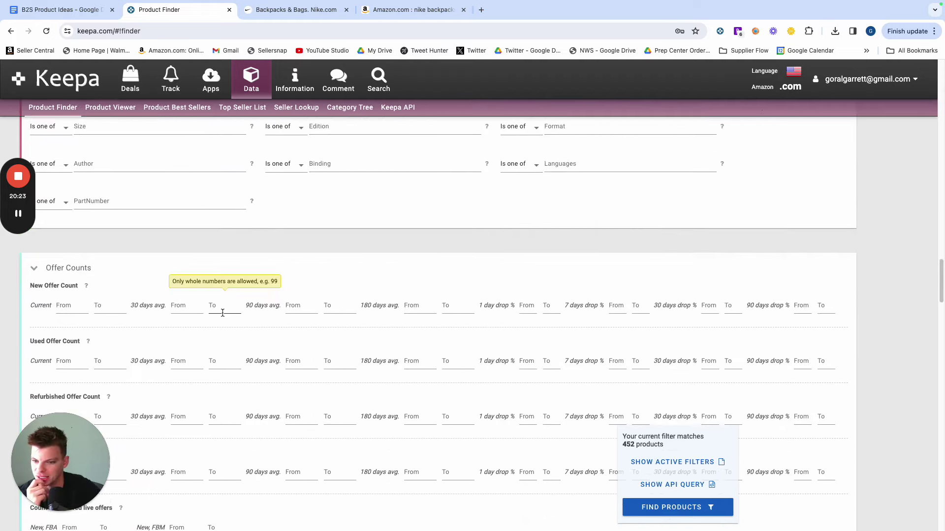
pyautogui.scroll(-8, 123, 276)
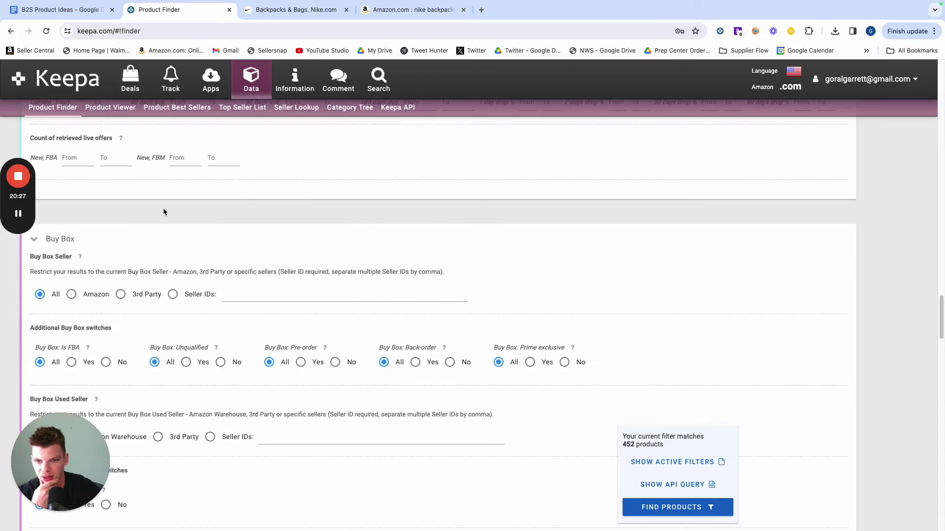
pyautogui.click(78, 156)
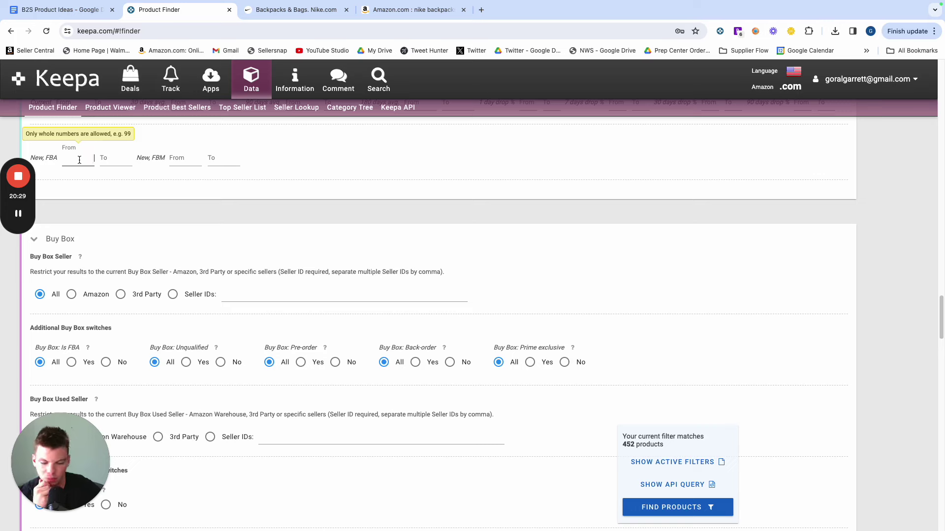
pyautogui.write('4')
pyautogui.click(629, 169)
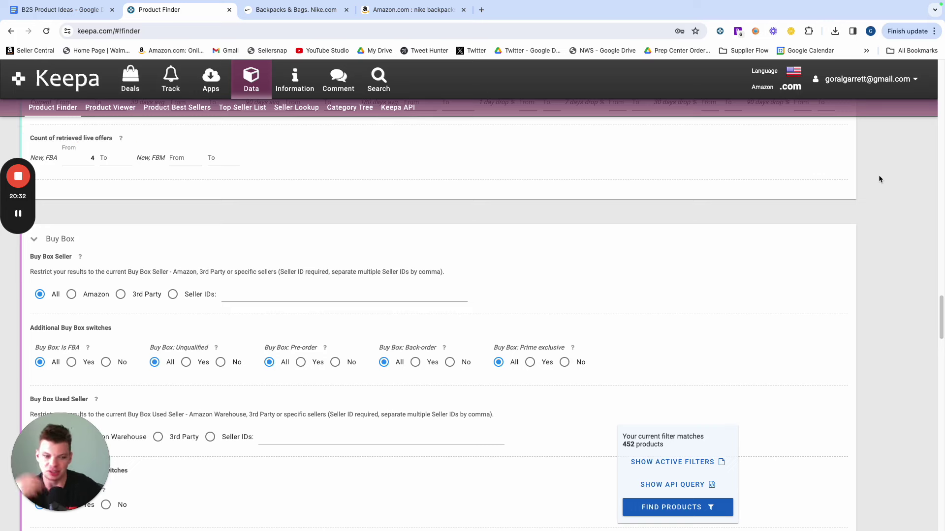
# Find the products matching the current filters, skim the result table and go back to the filter form.
pyautogui.click(675, 506)
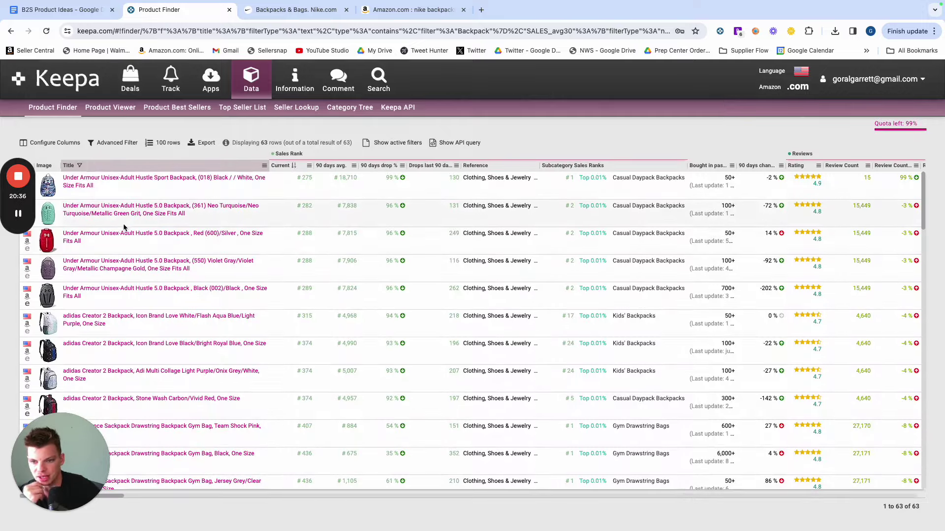
pyautogui.scroll(-5, 106, 293)
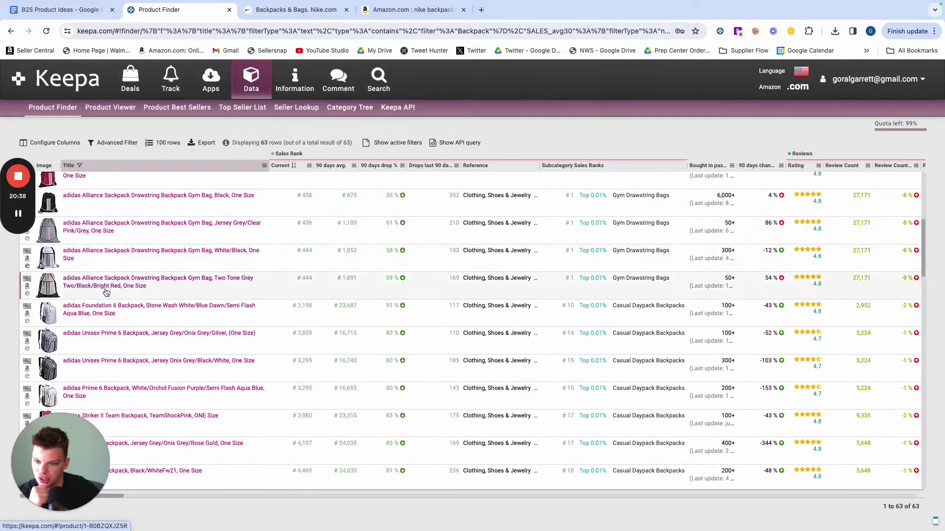
pyautogui.scroll(5, 106, 292)
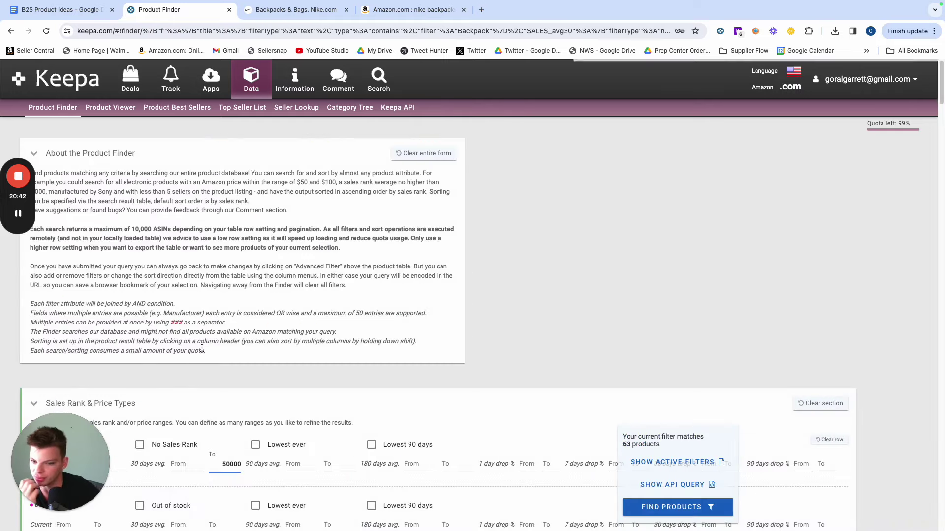
# Clear the minimum New, FBA value under the count of retrieved live offers.
pyautogui.scroll(-15, 205, 344)
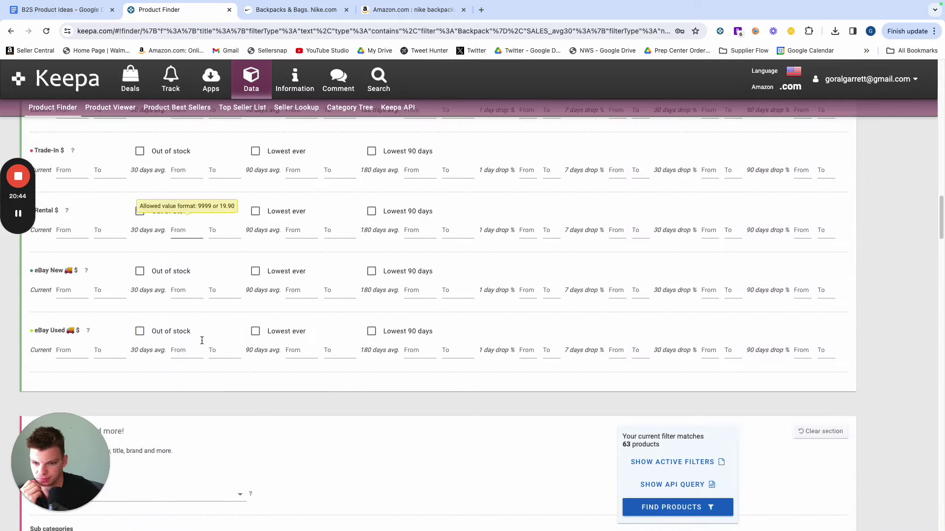
pyautogui.scroll(-6, 135, 338)
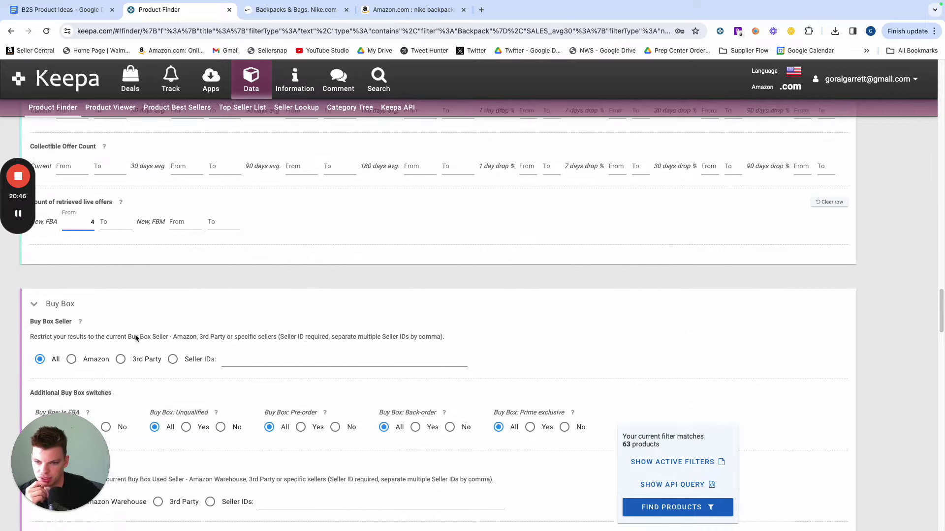
pyautogui.doubleClick(92, 212)
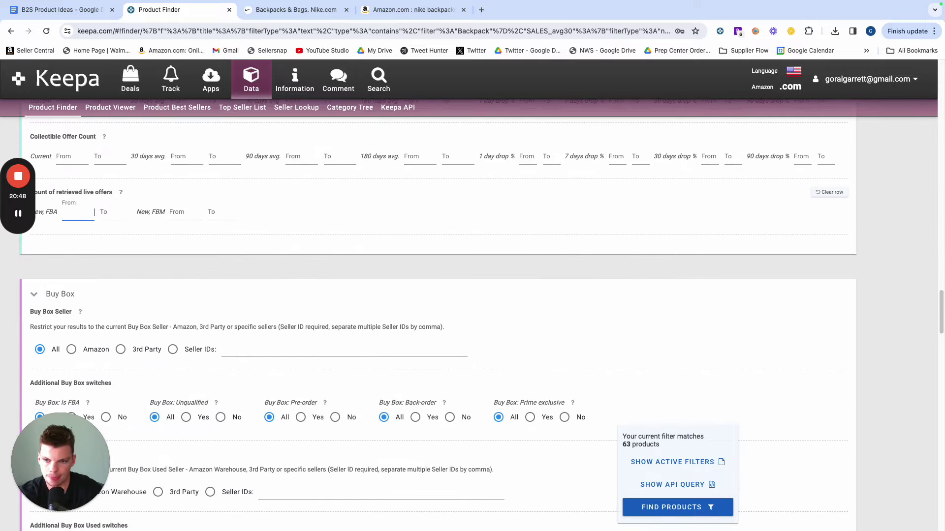
# Restrict the Buy Box Seller filter to 3rd Party.
pyautogui.scroll(-4, 155, 241)
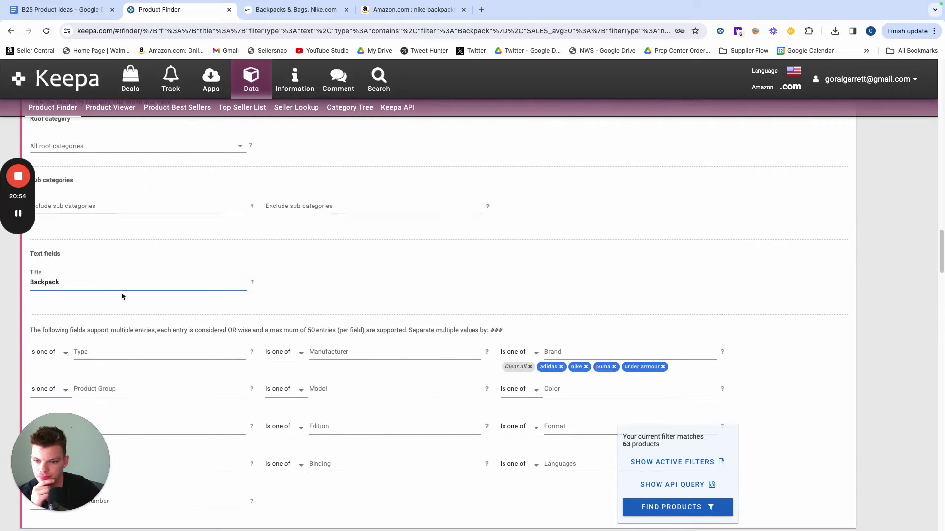
pyautogui.scroll(-3, 121, 293)
pyautogui.scroll(-10, 120, 293)
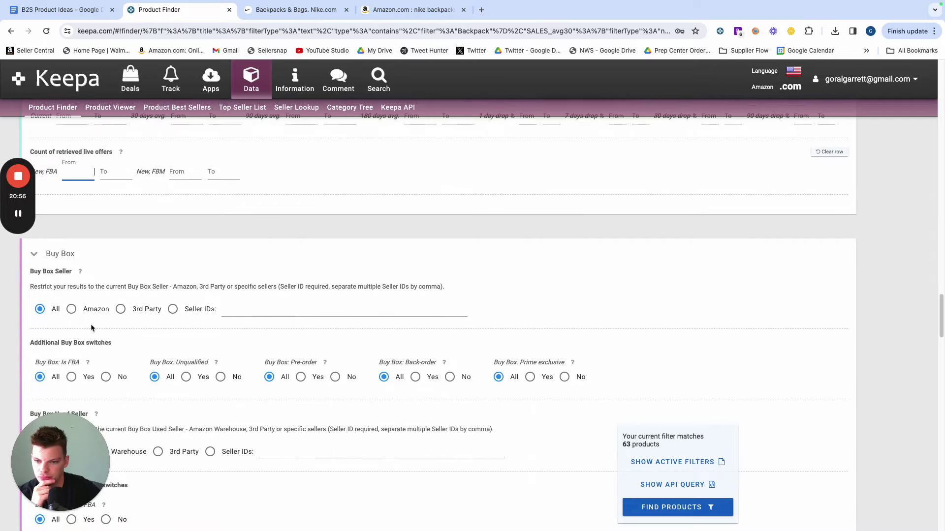
pyautogui.click(120, 309)
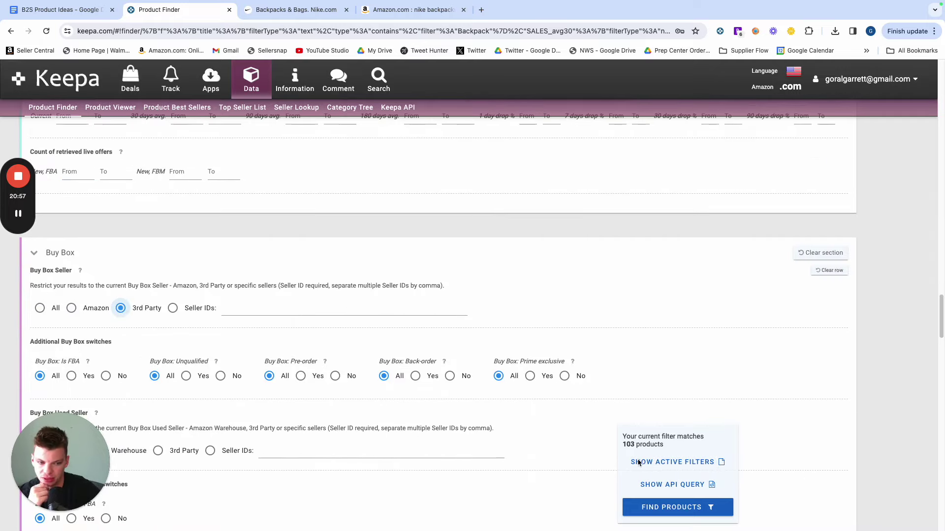
# Limit the Amazon price filter to products out of stock at Amazon and find the matching products.
pyautogui.scroll(15, 194, 379)
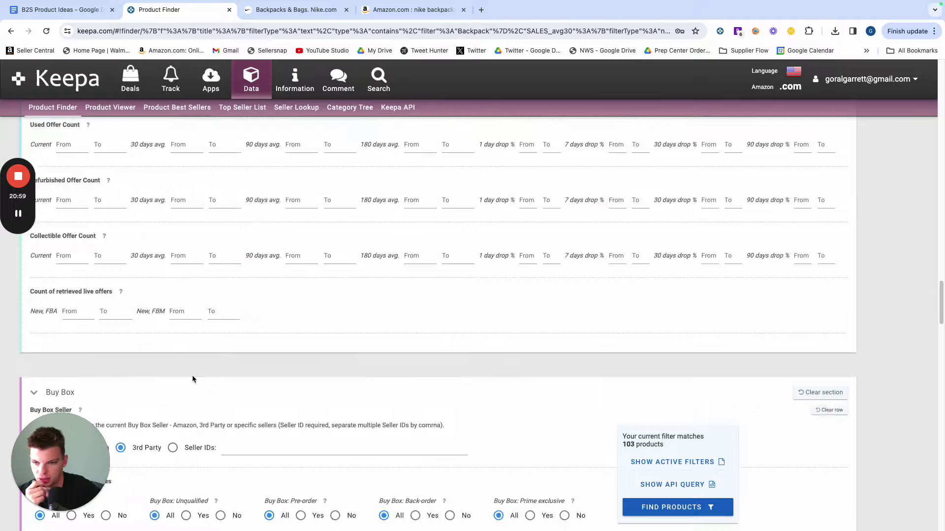
pyautogui.scroll(6, 116, 268)
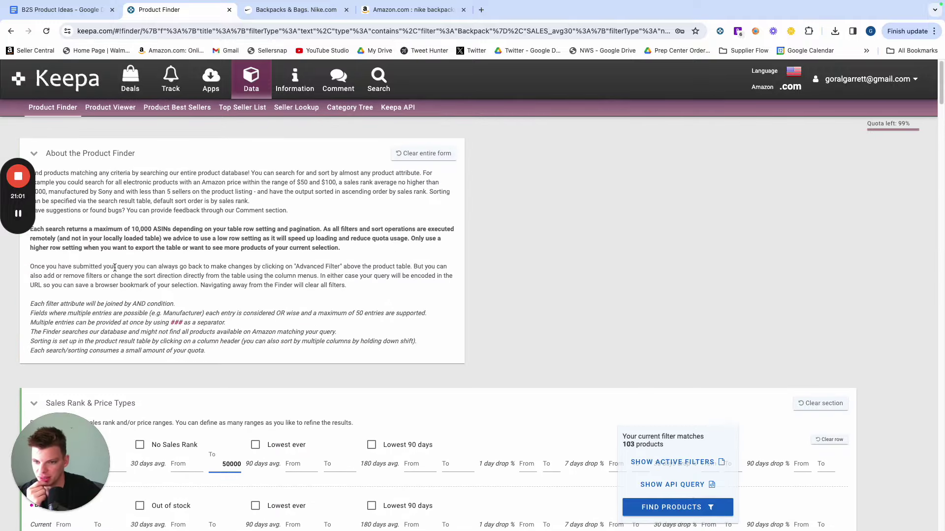
pyautogui.scroll(-10, 98, 295)
pyautogui.scroll(8, 59, 300)
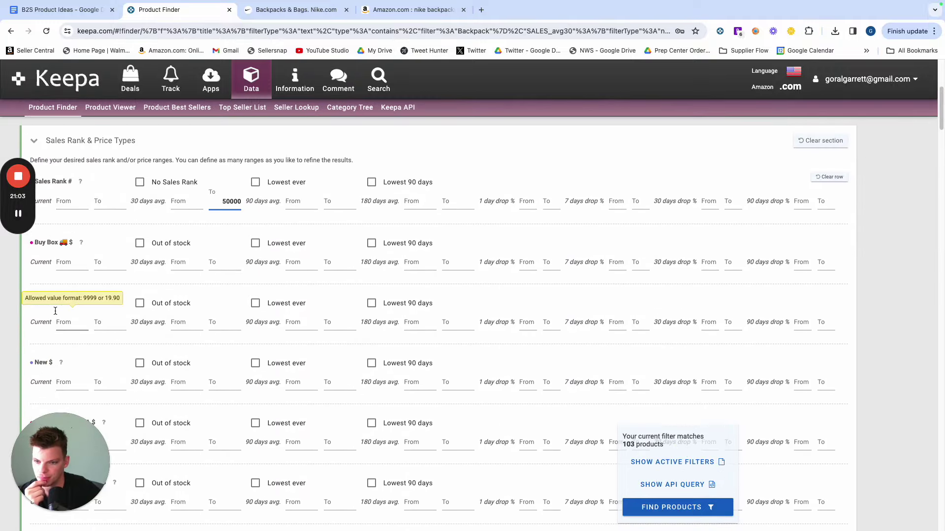
pyautogui.click(140, 303)
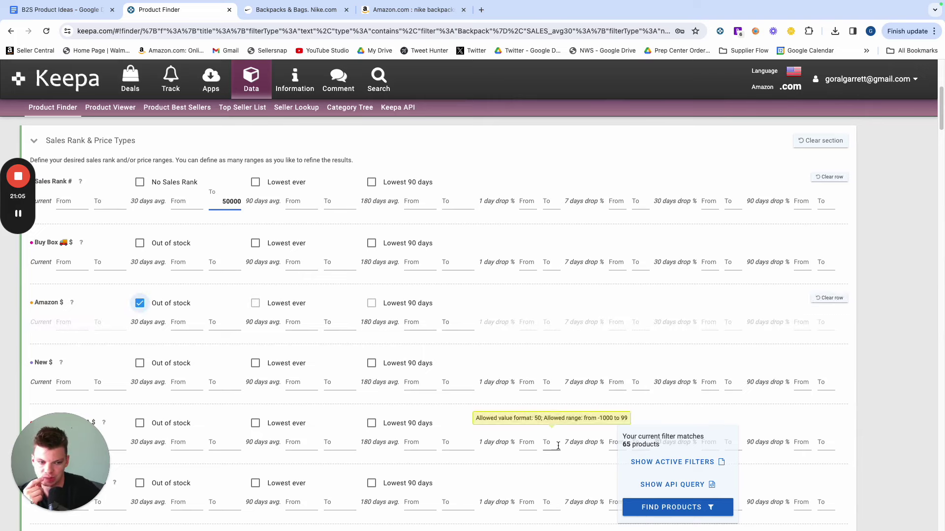
pyautogui.click(680, 508)
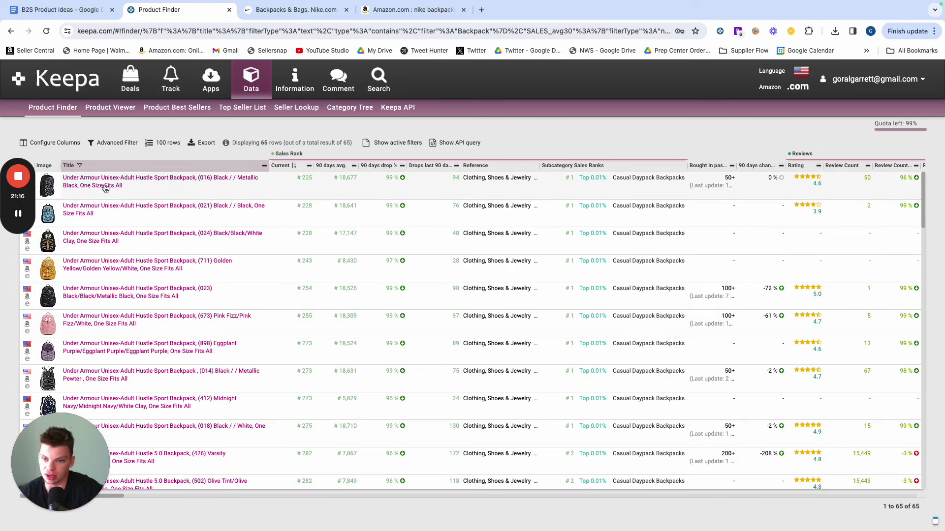
# Look through the backpack results and examine the price and sales rank graphs of several Nike Brasilia items.
pyautogui.moveTo(106, 181)
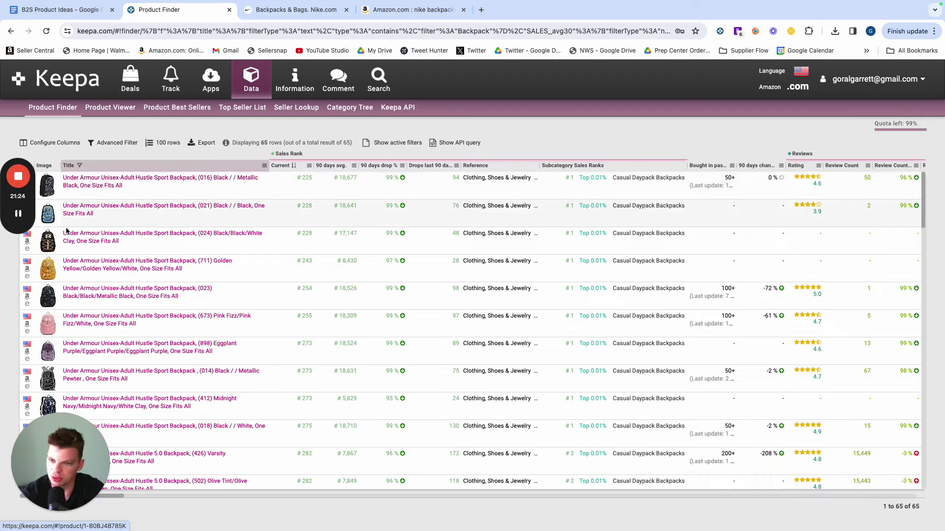
pyautogui.scroll(-10, 94, 262)
pyautogui.scroll(-1, 95, 262)
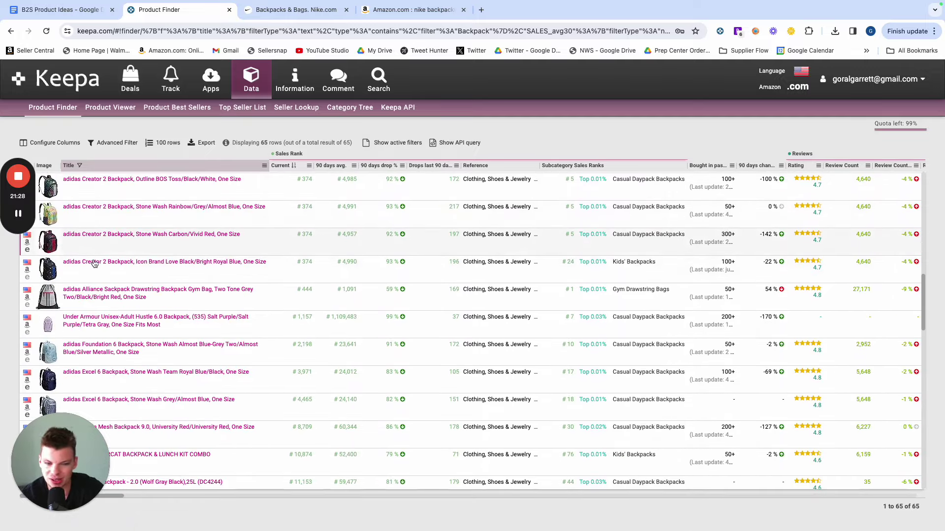
pyautogui.moveTo(95, 266)
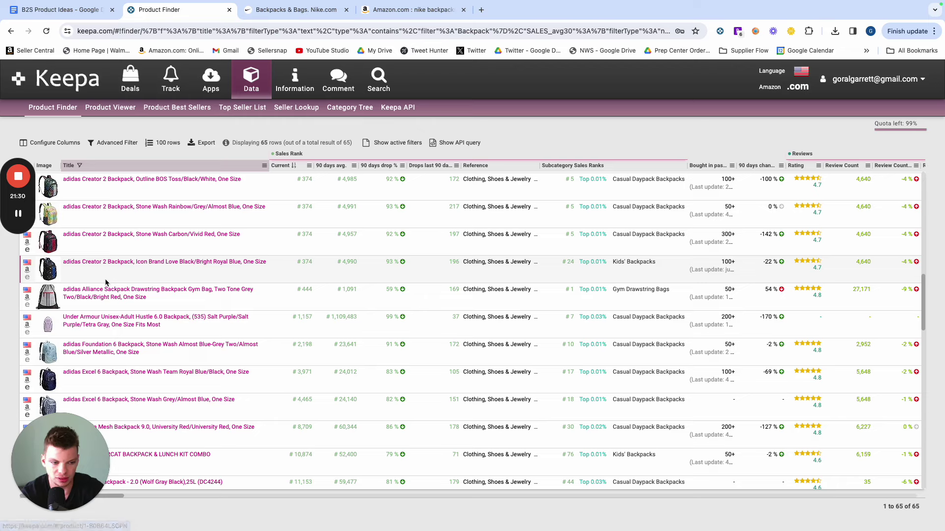
pyautogui.moveTo(107, 295)
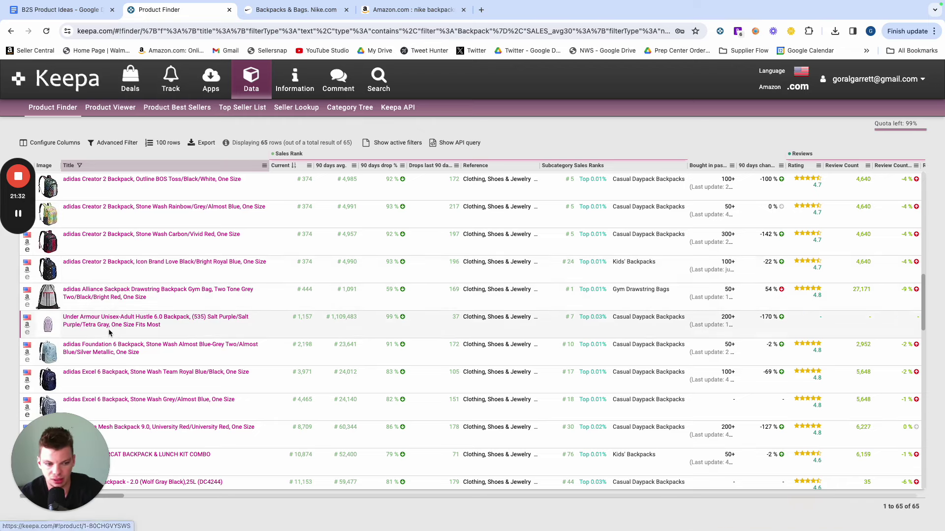
pyautogui.scroll(-10, 114, 347)
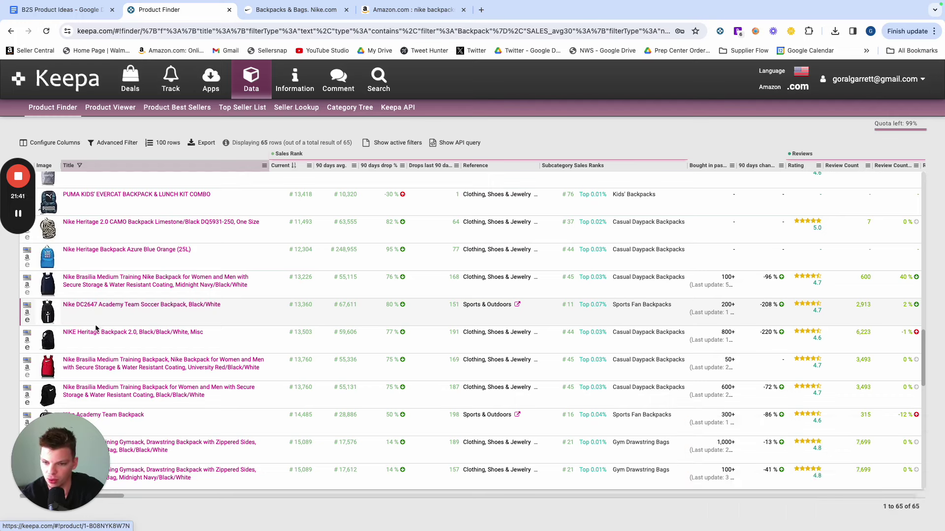
pyautogui.moveTo(97, 333)
pyautogui.moveTo(106, 364)
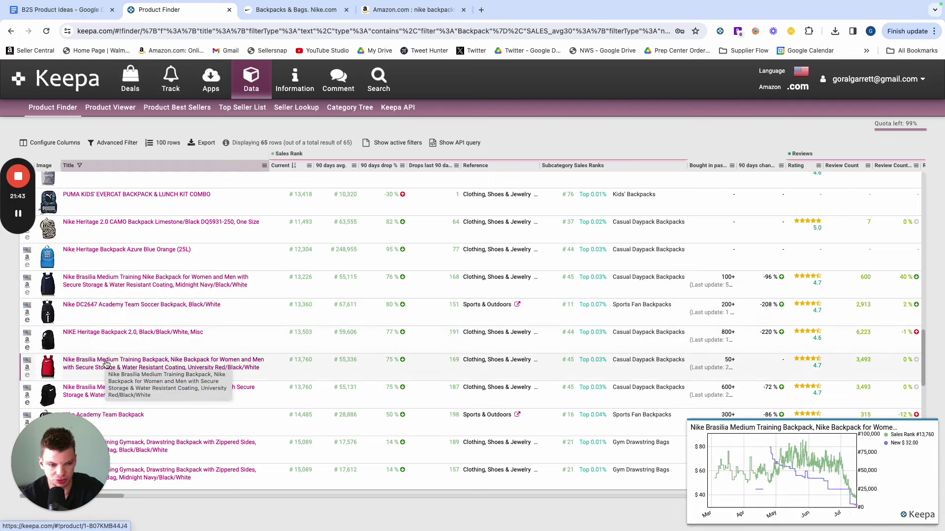
pyautogui.moveTo(105, 396)
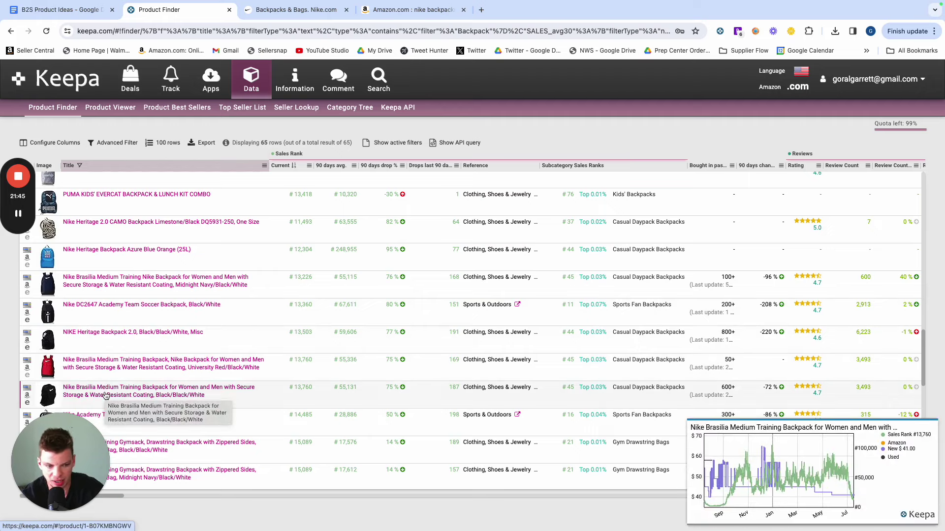
pyautogui.scroll(-3, 106, 396)
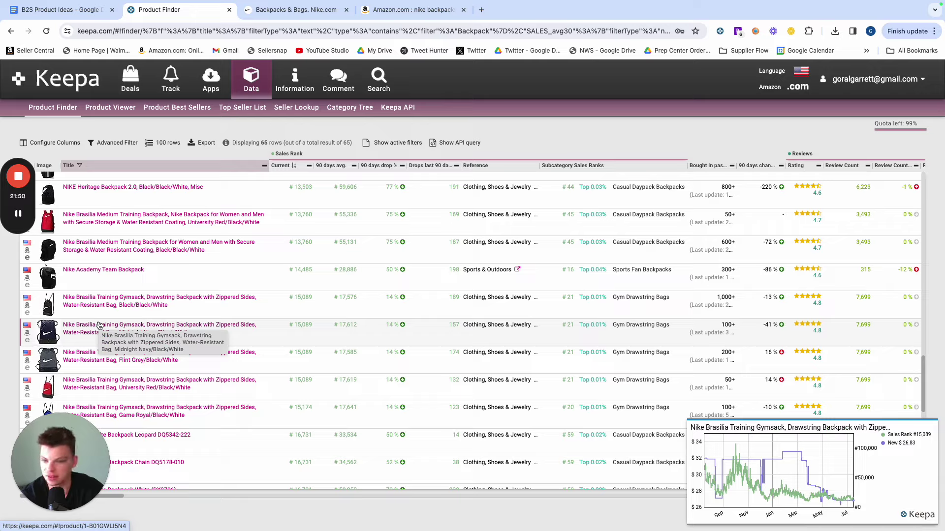
pyautogui.scroll(-4, 101, 305)
pyautogui.moveTo(108, 235)
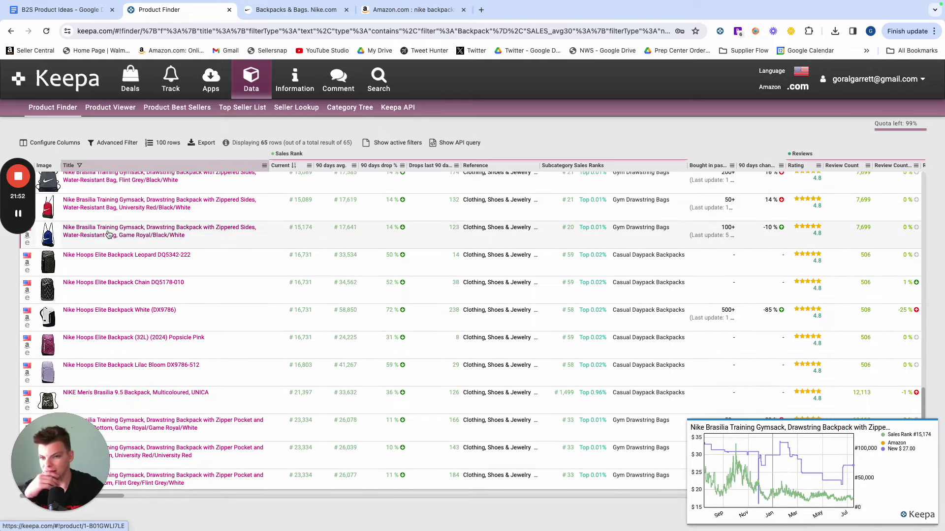
# Return to Amazon's nike backpacks results and open the NIKE Unisex's sports bag listing in Black/White.
pyautogui.click(412, 10)
pyautogui.scroll(-4, 585, 390)
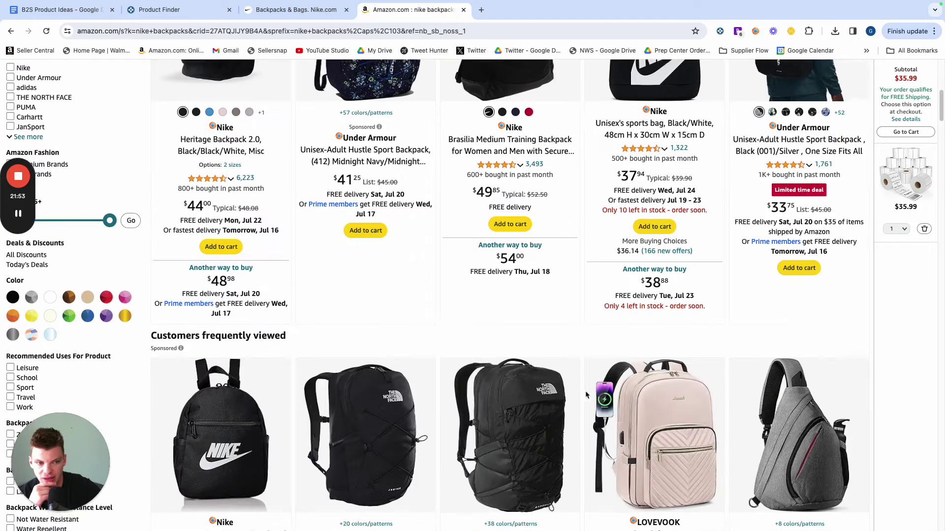
pyautogui.scroll(4, 276, 324)
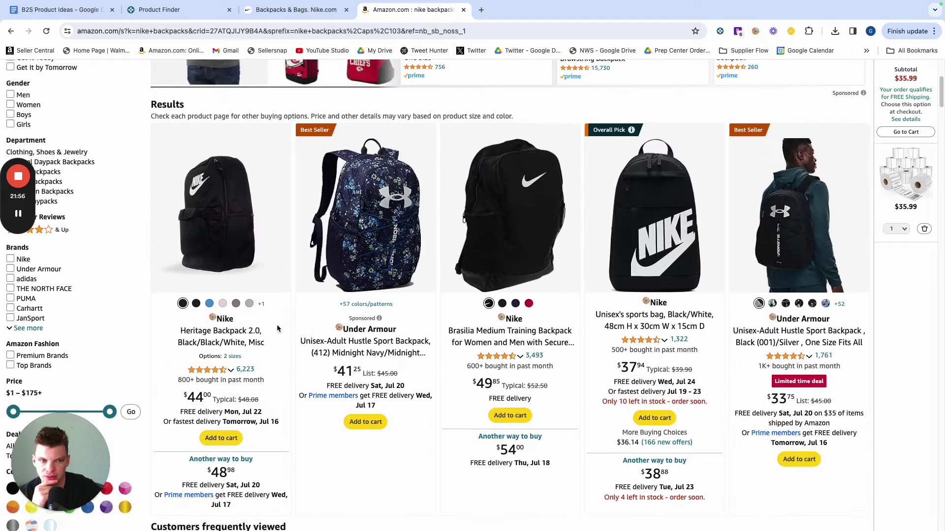
pyautogui.click(660, 321)
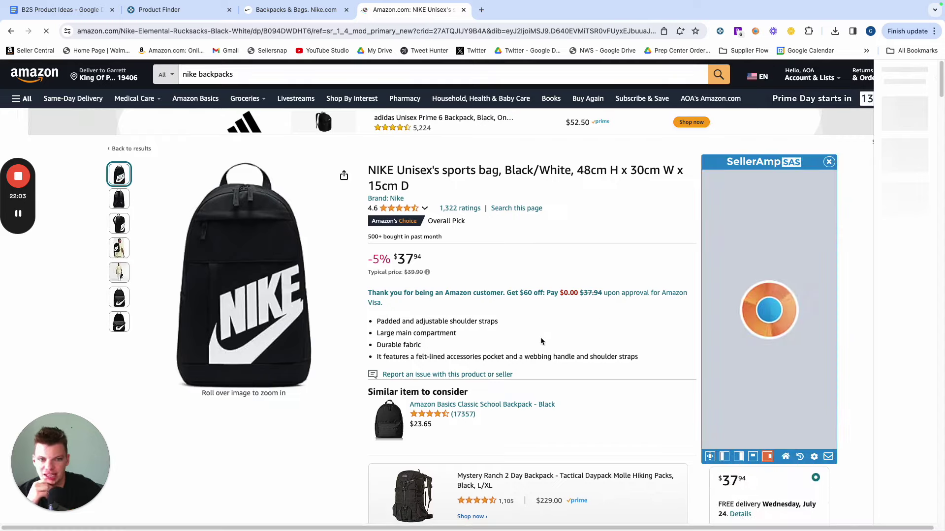
# Show one year of Keepa price history for the Nike sports bag and examine its Buy Box, sales rank and offer count trends.
pyautogui.moveTo(269, 286)
pyautogui.scroll(-15, 276, 321)
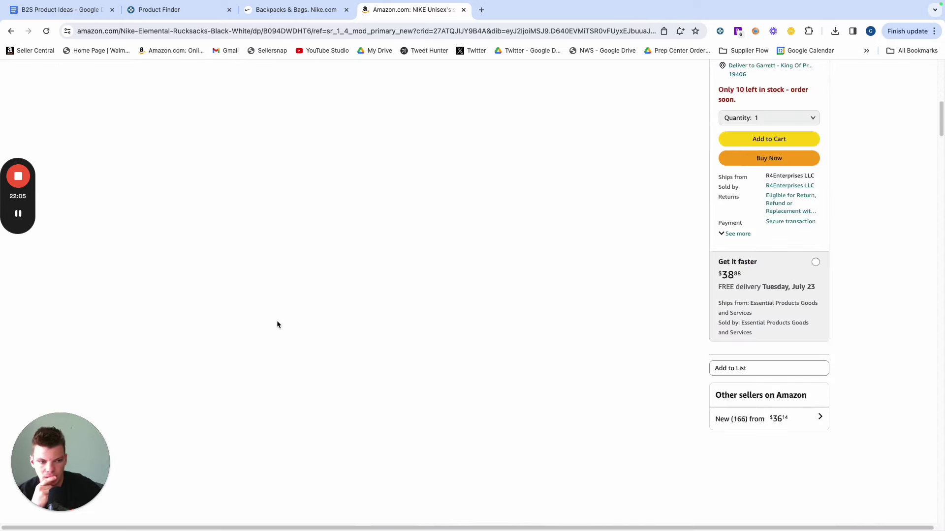
pyautogui.click(757, 222)
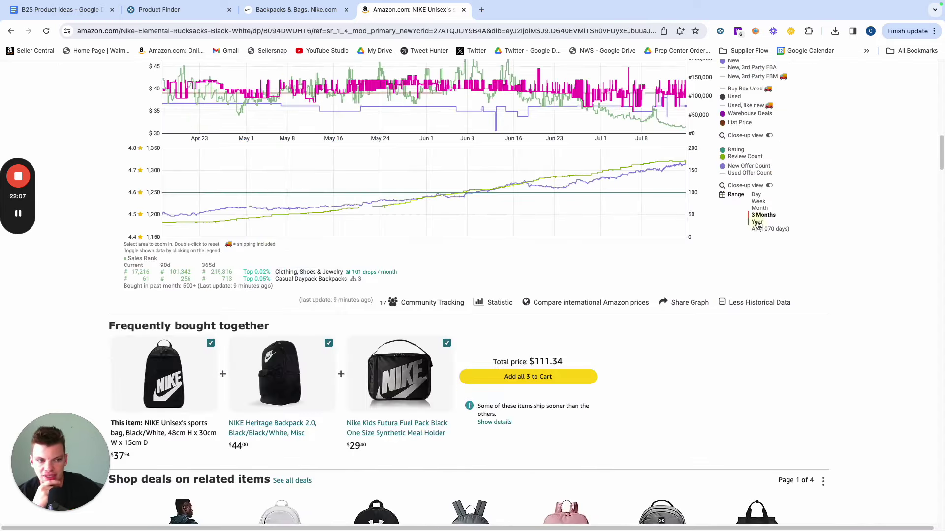
pyautogui.scroll(2, 315, 212)
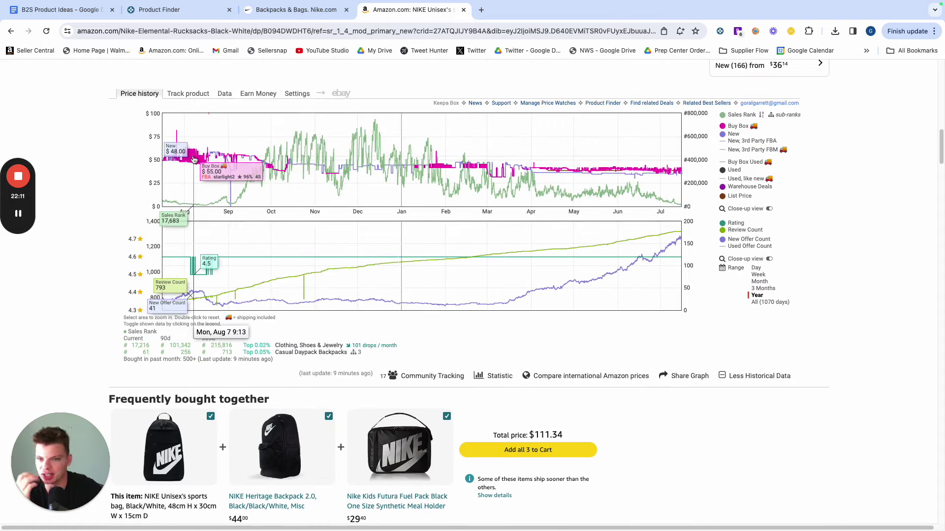
pyautogui.click(186, 94)
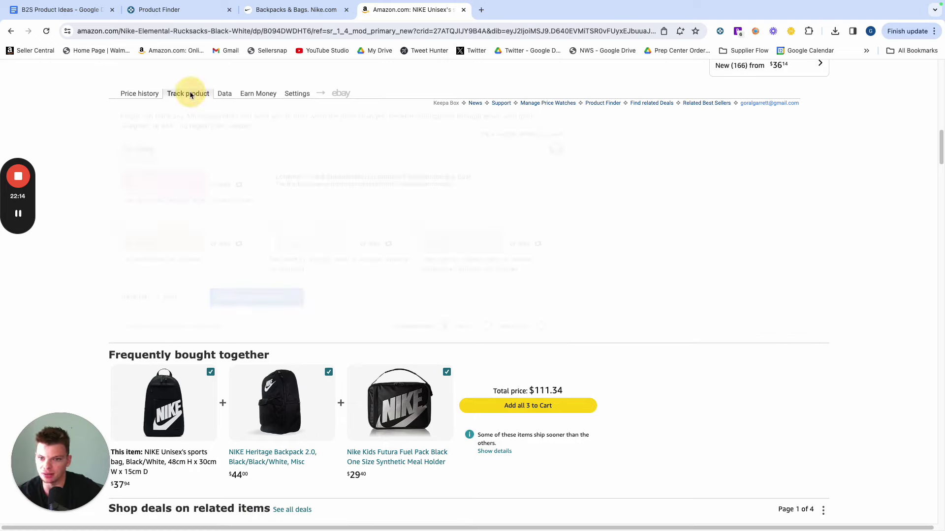
pyautogui.click(150, 95)
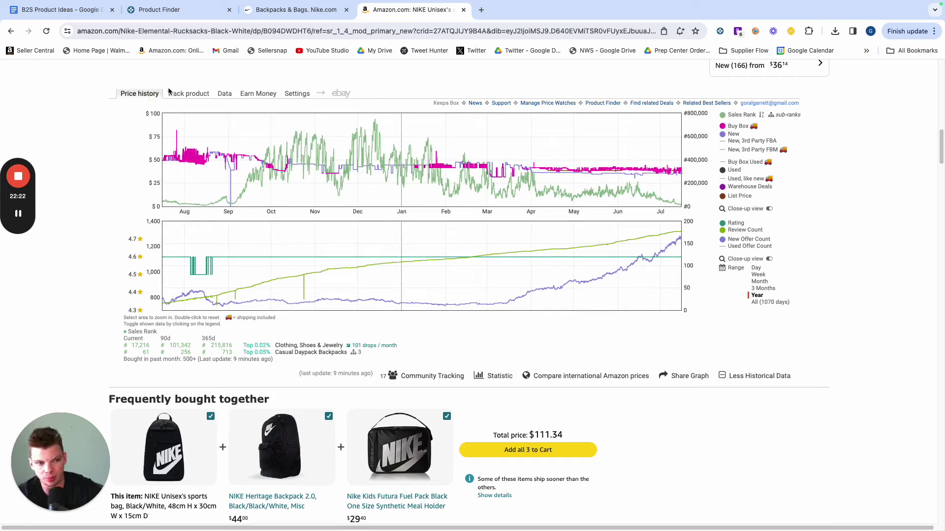
pyautogui.scroll(4, 277, 187)
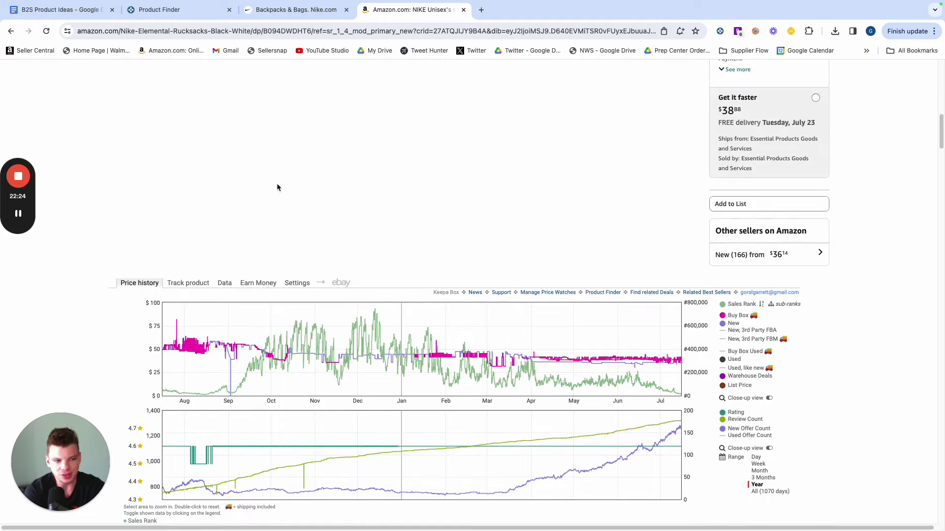